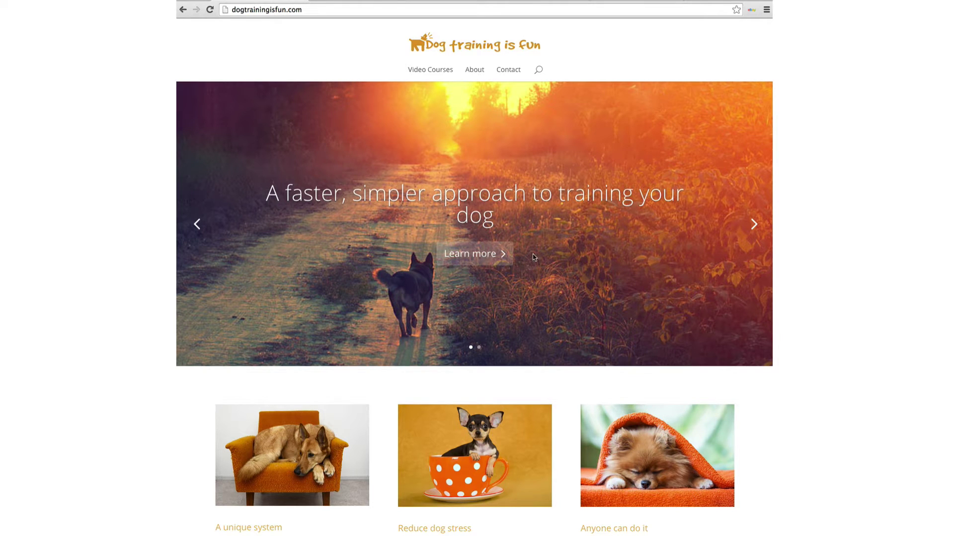
Review the finished dog training homepage, including its slider, feature blurbs, testimonials, countdown timer and sign-up section
{"action": "left_click", "coordinate": [754, 224]}
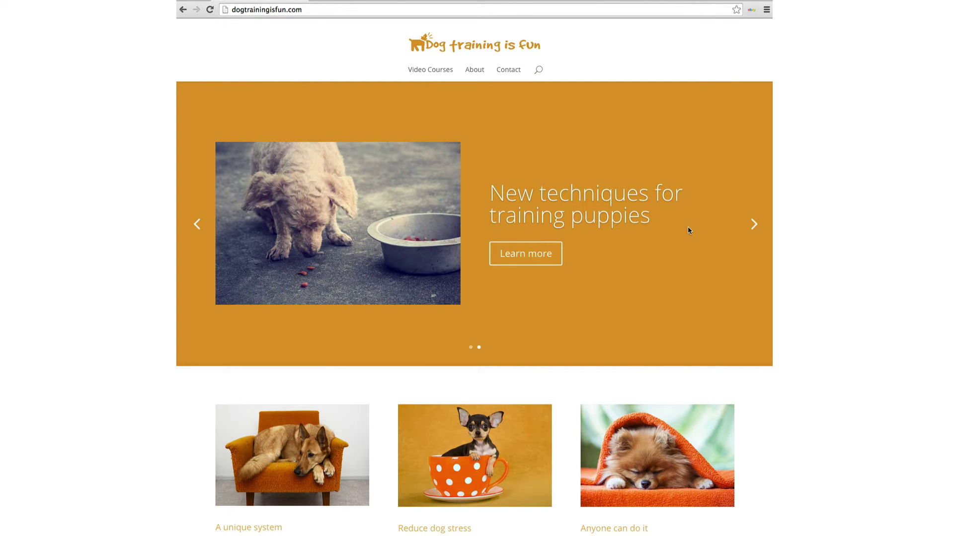
{"action": "left_click", "coordinate": [754, 225]}
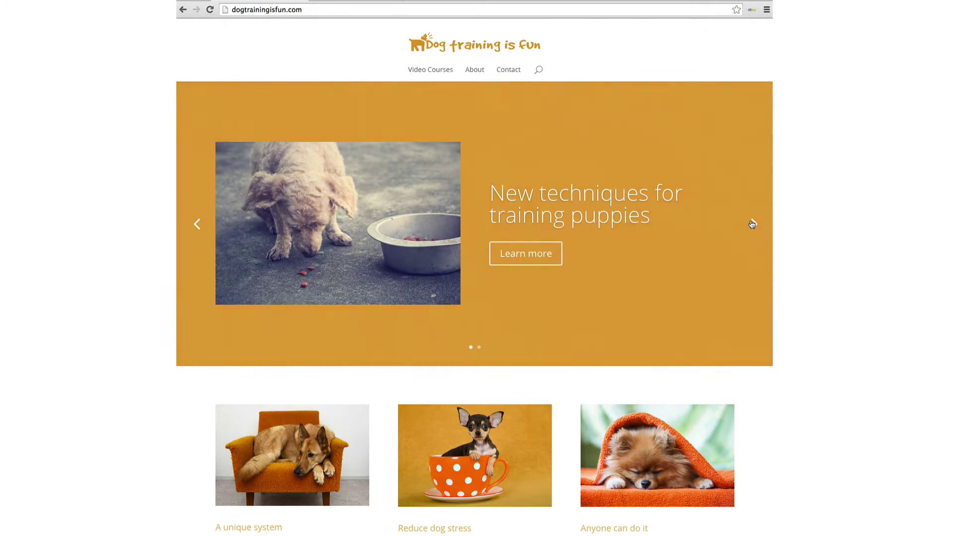
{"action": "scroll", "coordinate": [479, 332], "scroll_direction": "down", "scroll_amount": 2}
{"action": "scroll", "coordinate": [480, 337], "scroll_direction": "down", "scroll_amount": 3}
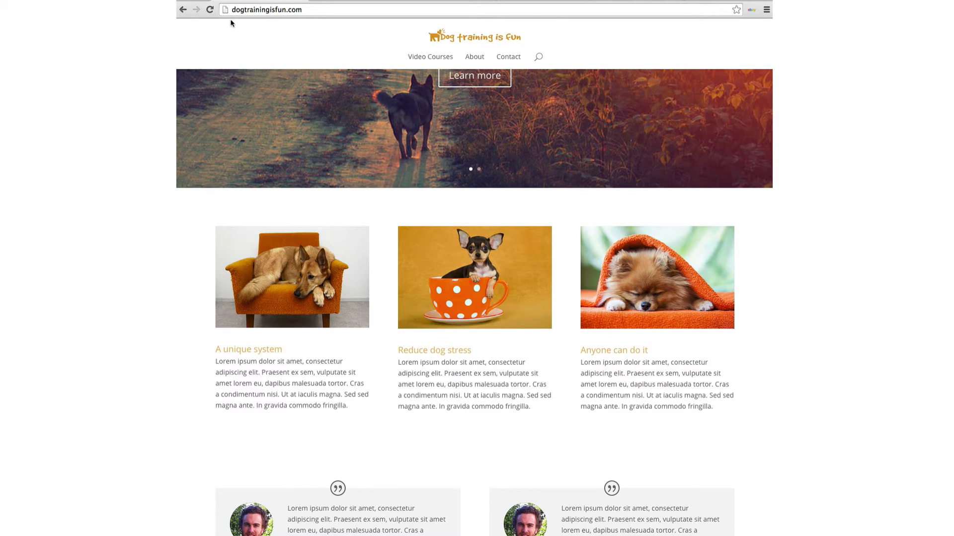
{"action": "left_click", "coordinate": [208, 11]}
{"action": "scroll", "coordinate": [335, 302], "scroll_direction": "down", "scroll_amount": 3}
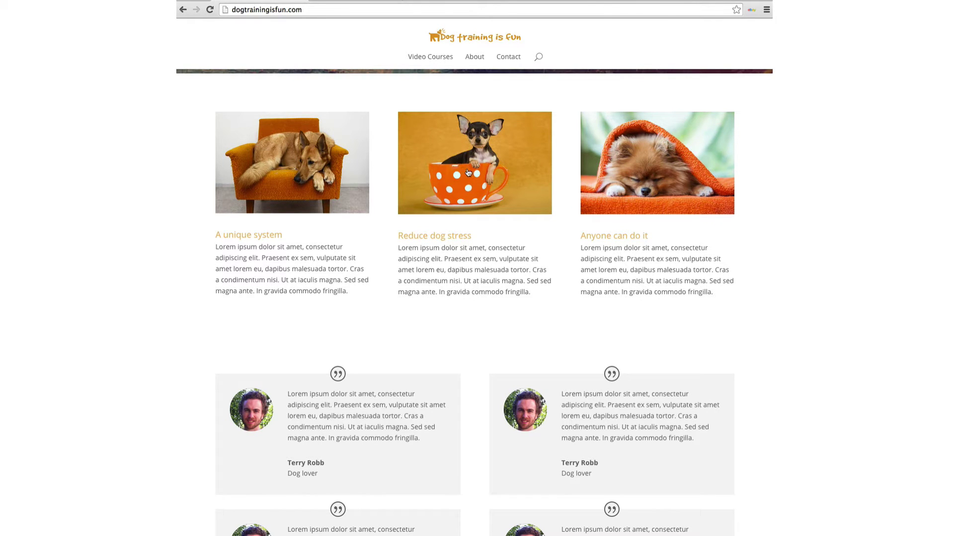
{"action": "scroll", "coordinate": [391, 326], "scroll_direction": "down", "scroll_amount": 3}
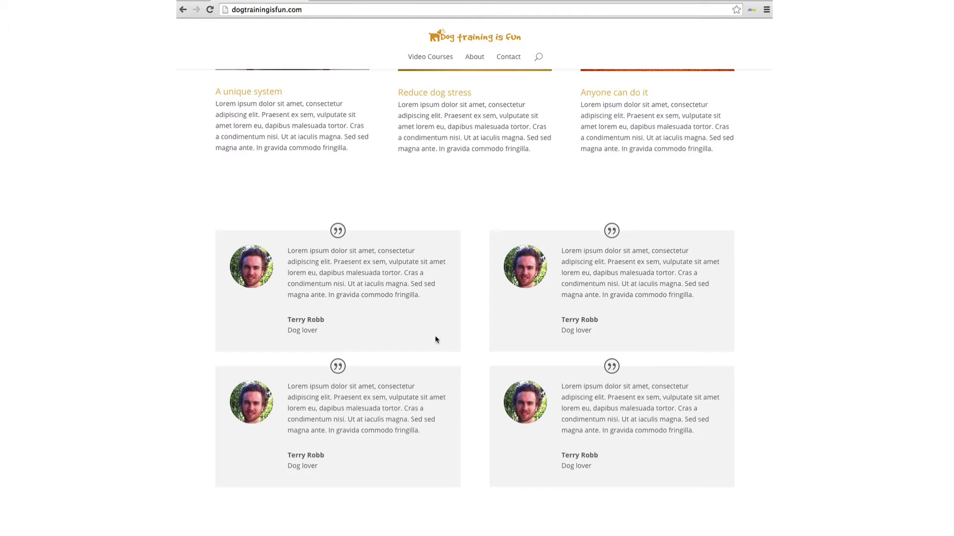
{"action": "scroll", "coordinate": [391, 382], "scroll_direction": "down", "scroll_amount": 2}
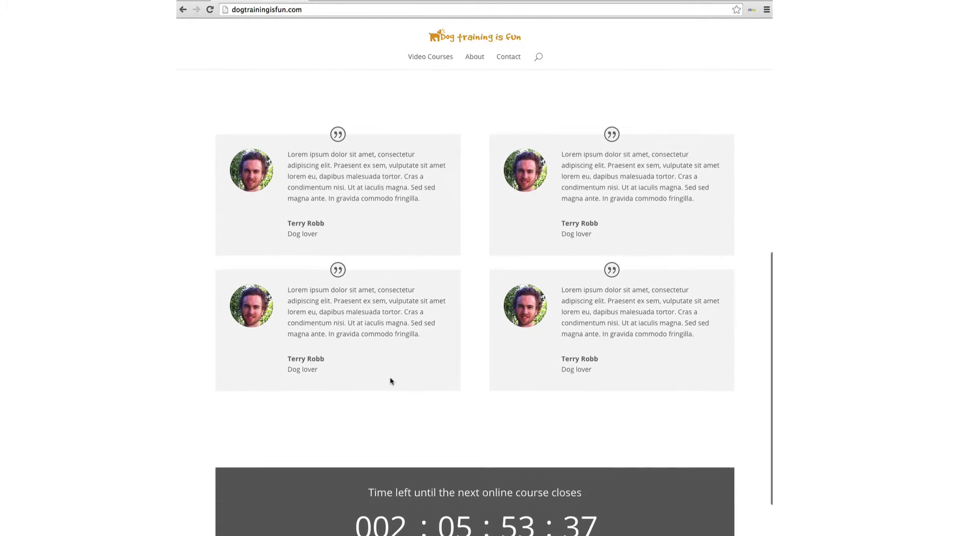
{"action": "scroll", "coordinate": [390, 381], "scroll_direction": "down", "scroll_amount": 3}
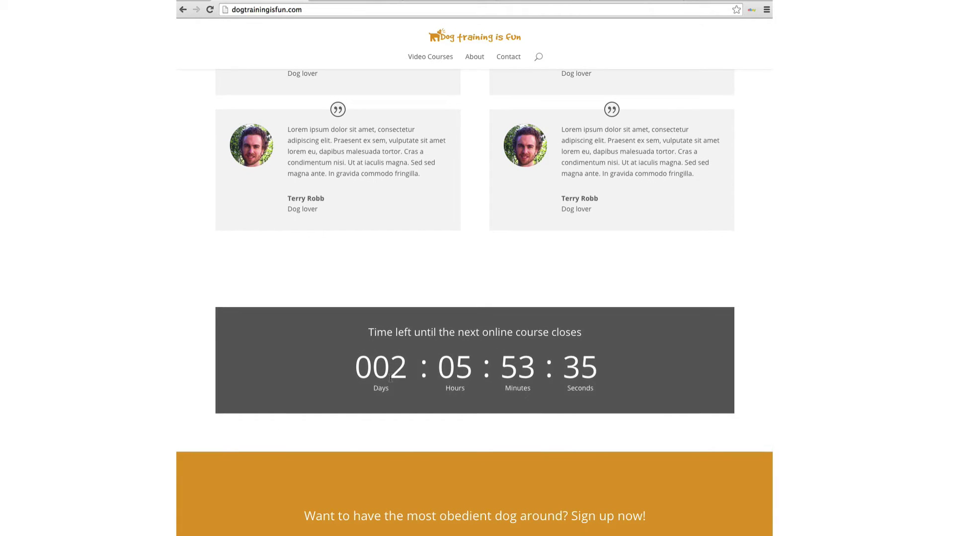
{"action": "scroll", "coordinate": [391, 381], "scroll_direction": "down", "scroll_amount": 1}
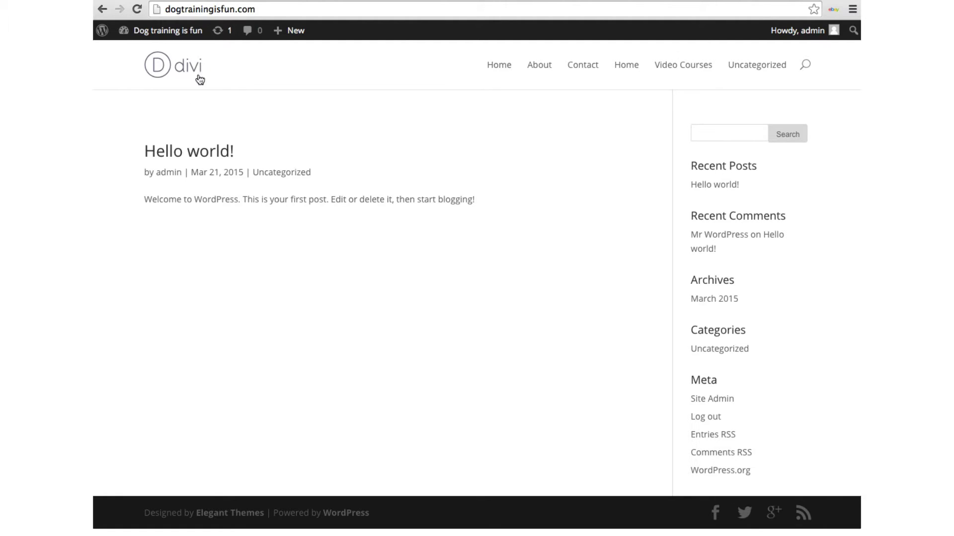
Go to the site's WordPress dashboard and open the Divi Theme Options
{"action": "mouse_move", "coordinate": [123, 44]}
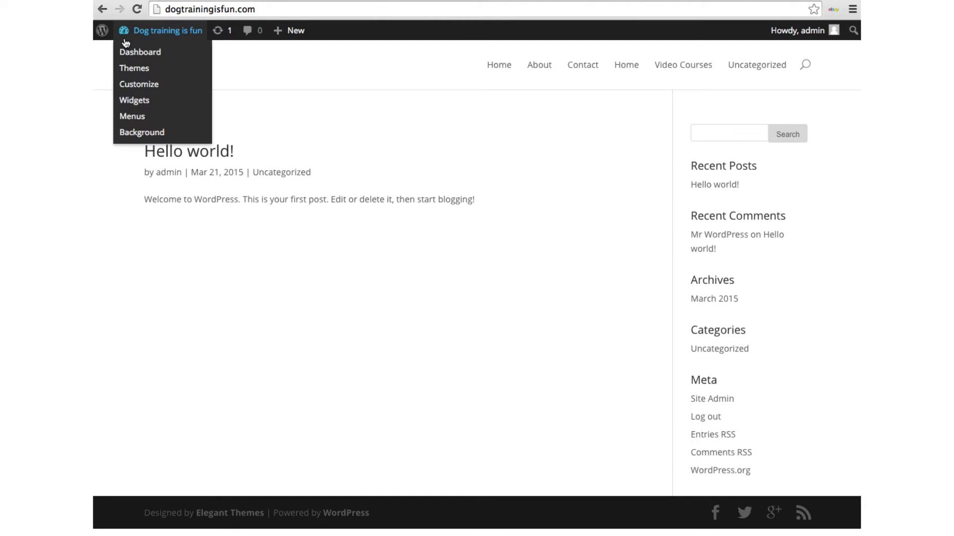
{"action": "left_click", "coordinate": [126, 54]}
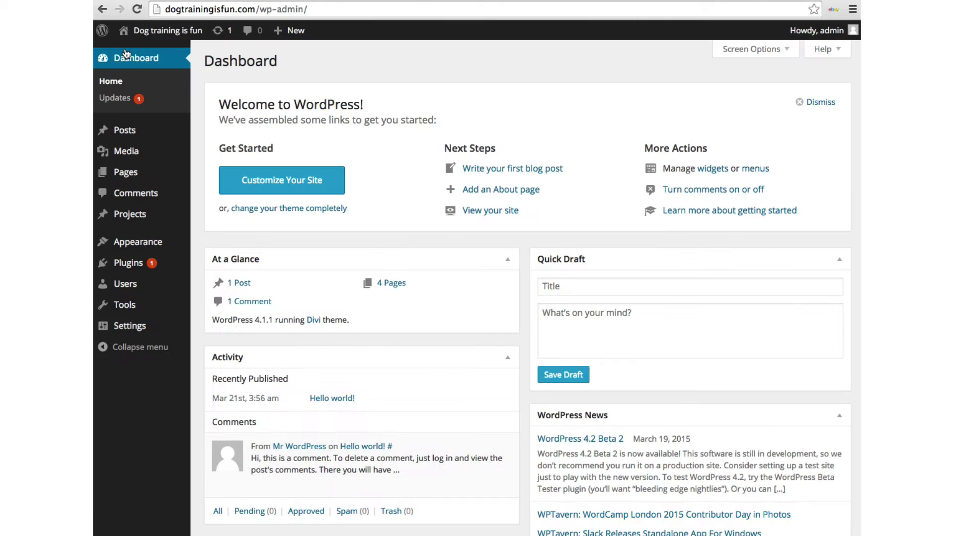
{"action": "mouse_move", "coordinate": [137, 245]}
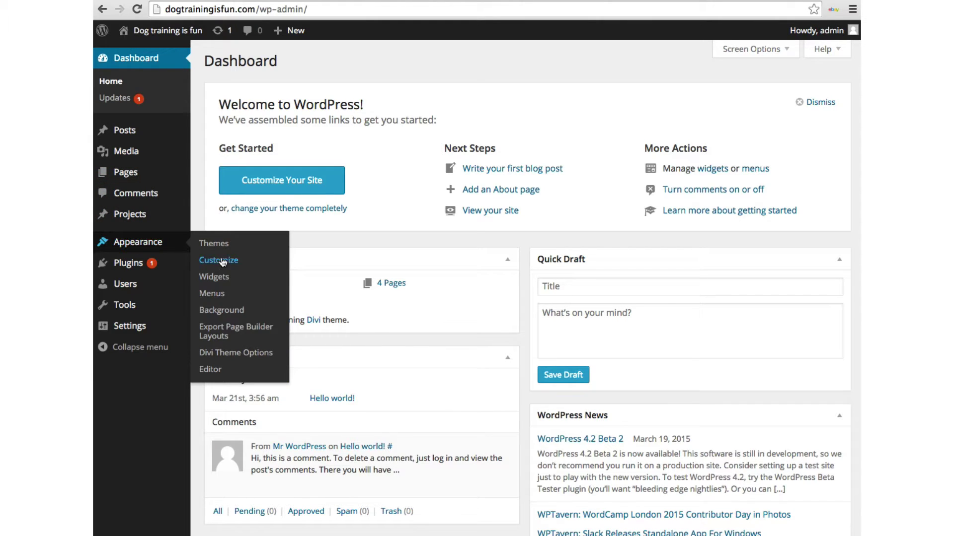
{"action": "left_click", "coordinate": [230, 353]}
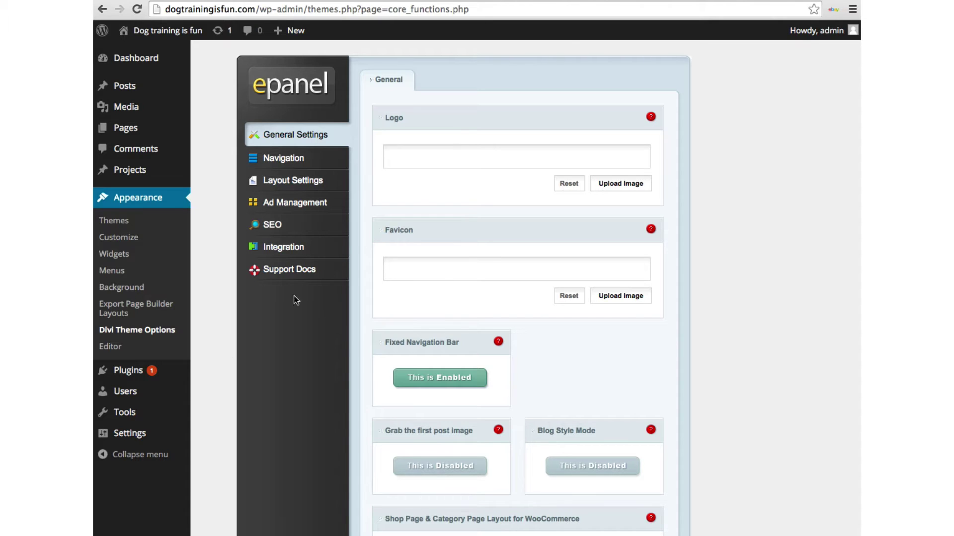
Set dtif-logo-3.jpg from the media library as the site logo, saving the theme options, and view it on the live site
{"action": "left_click", "coordinate": [440, 154]}
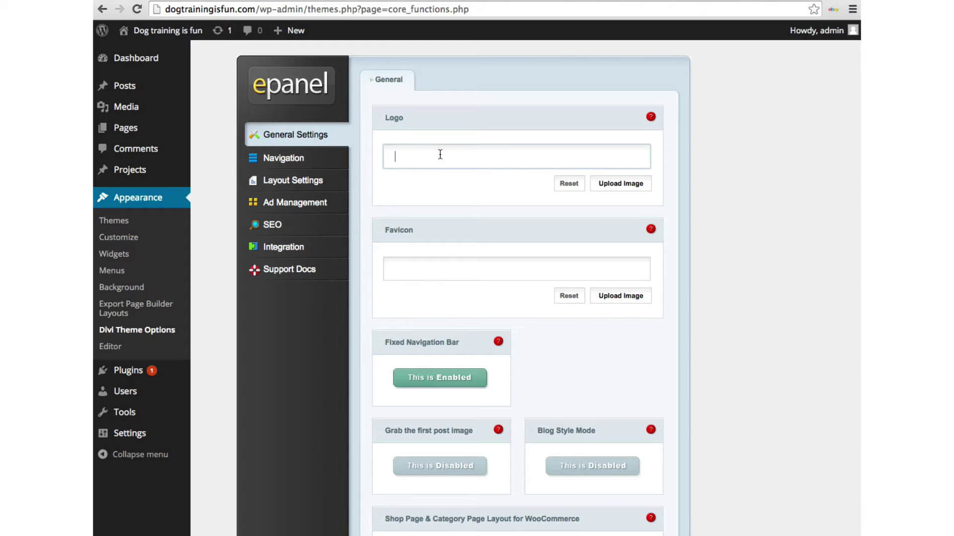
{"action": "left_click", "coordinate": [609, 187]}
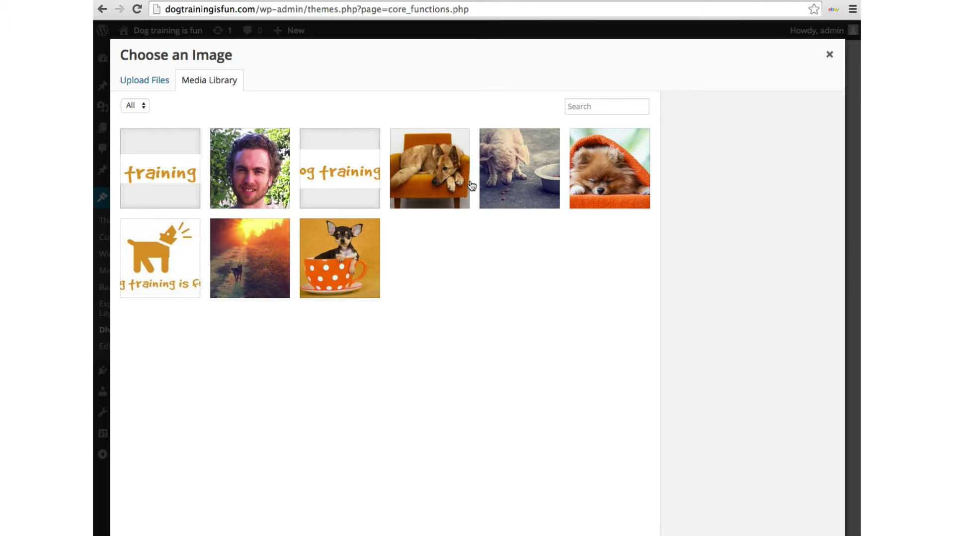
{"action": "left_click", "coordinate": [131, 82]}
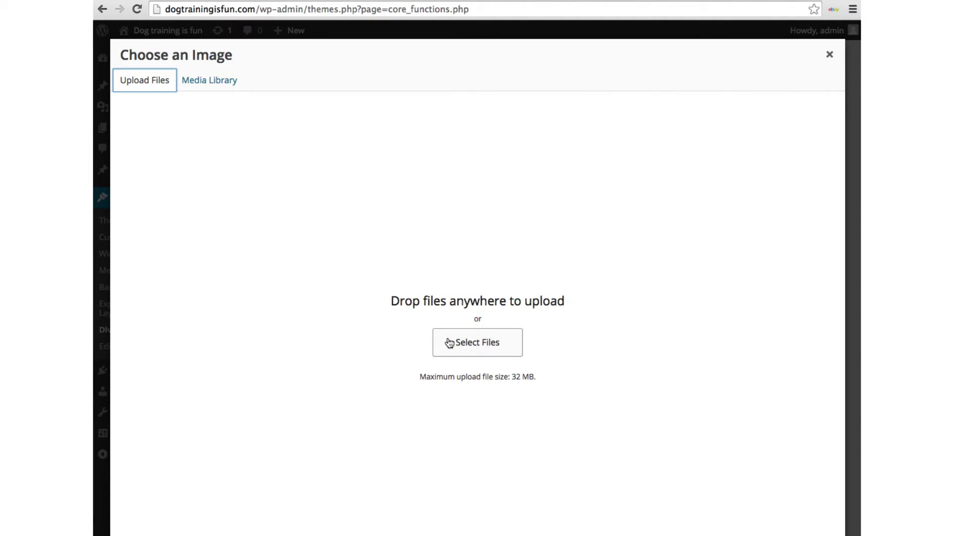
{"action": "left_click", "coordinate": [195, 83]}
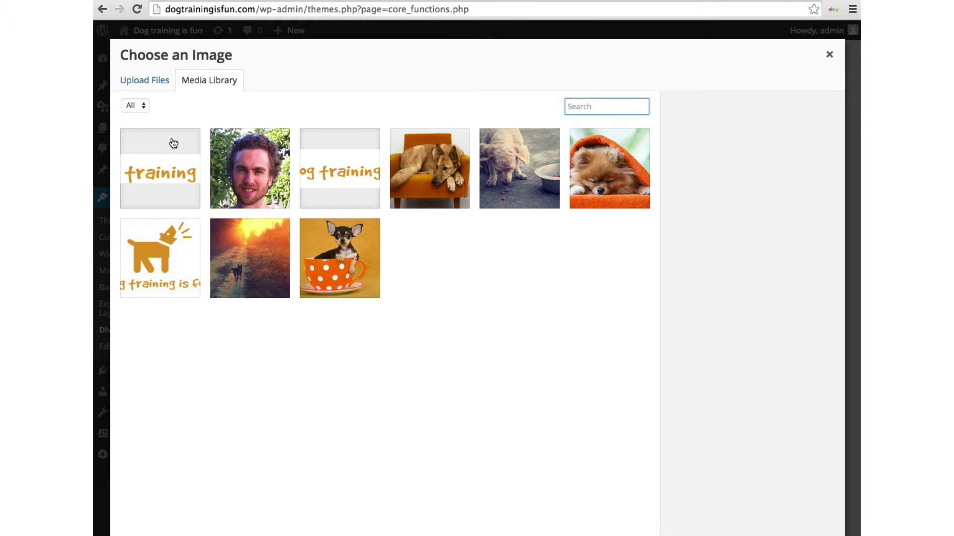
{"action": "left_click", "coordinate": [172, 148]}
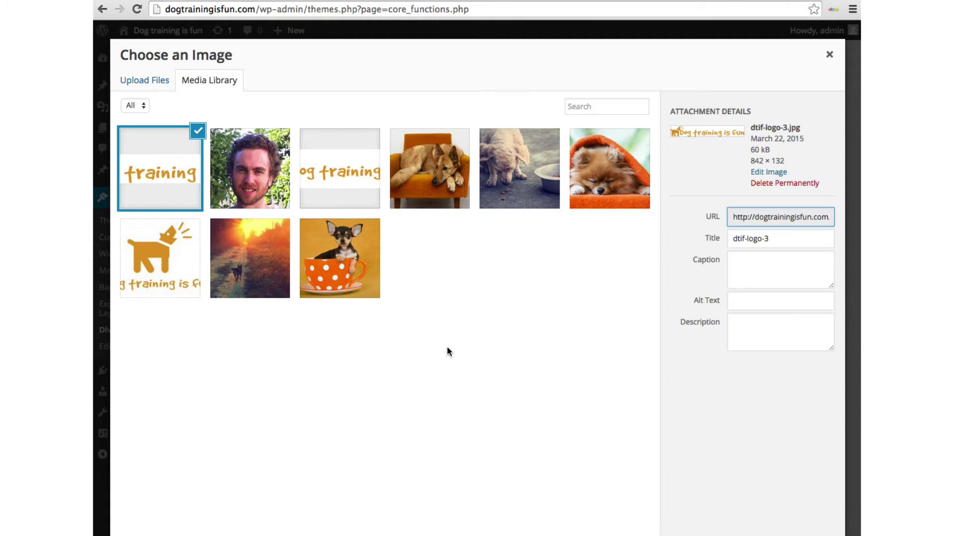
{"action": "left_click", "coordinate": [807, 535]}
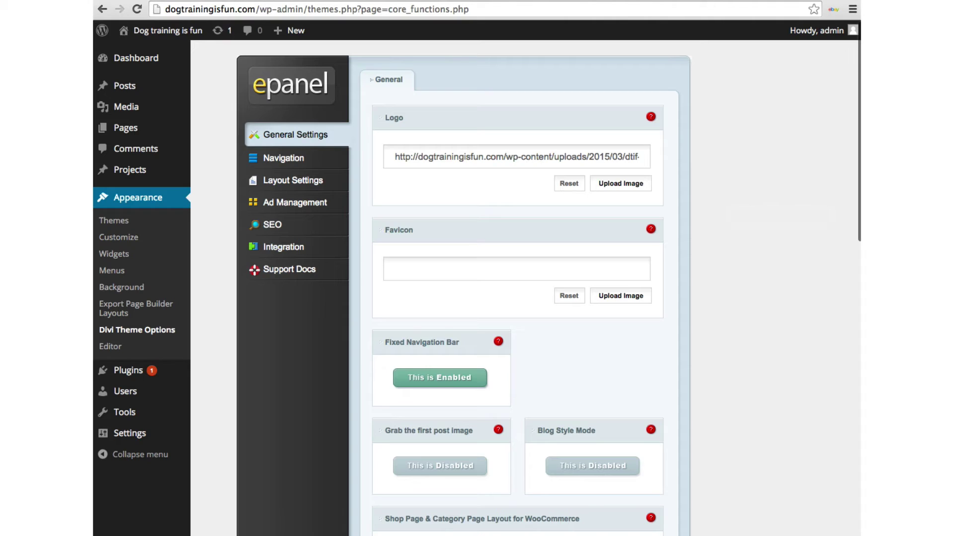
{"action": "scroll", "coordinate": [516, 433], "scroll_direction": "down", "scroll_amount": 20}
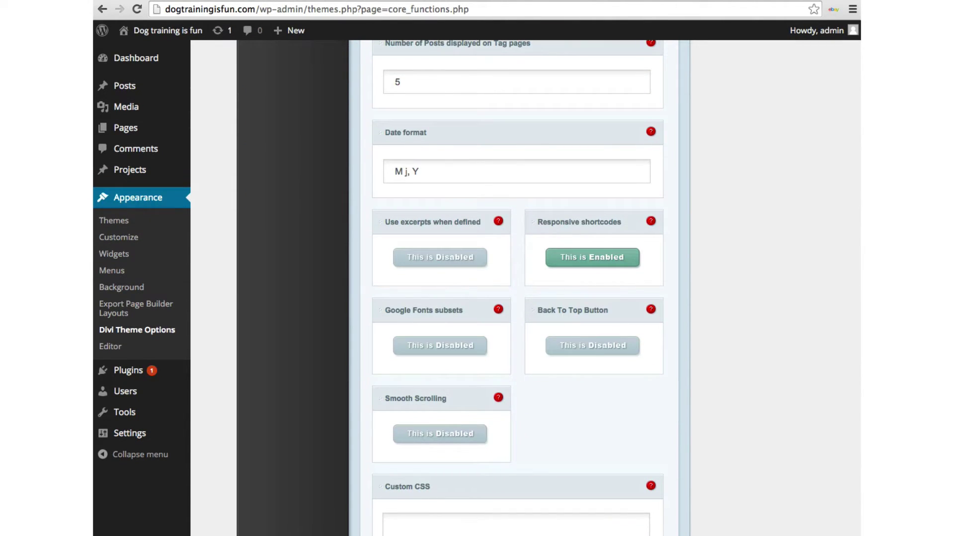
{"action": "left_click", "coordinate": [638, 535]}
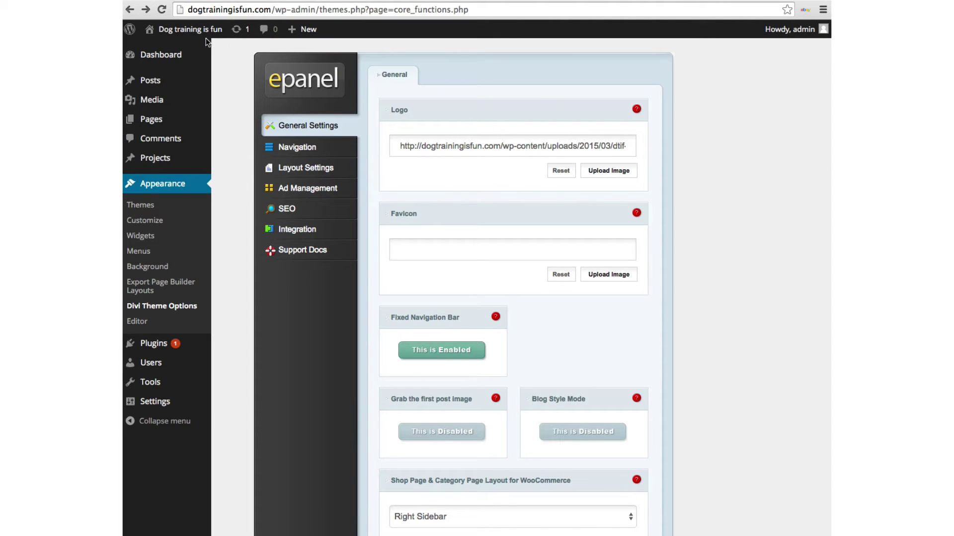
{"action": "mouse_move", "coordinate": [196, 36]}
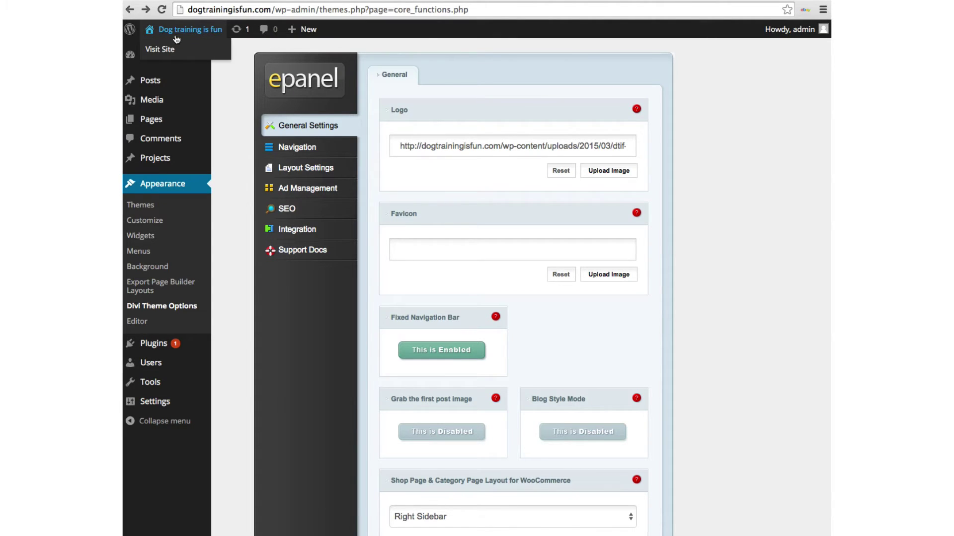
{"action": "left_click", "coordinate": [160, 49]}
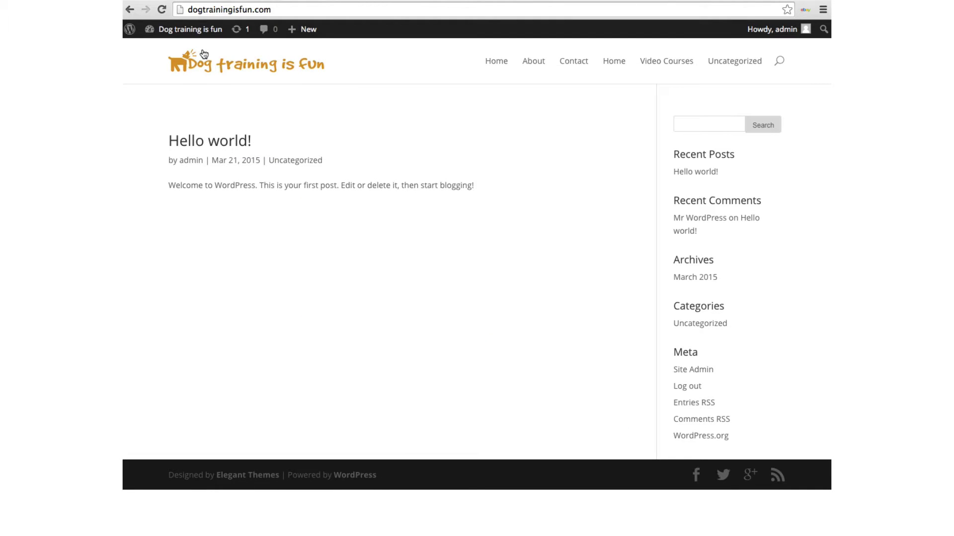
Open the theme customizer from the dashboard and set the Header Style in the theme settings to Centered
{"action": "mouse_move", "coordinate": [191, 34]}
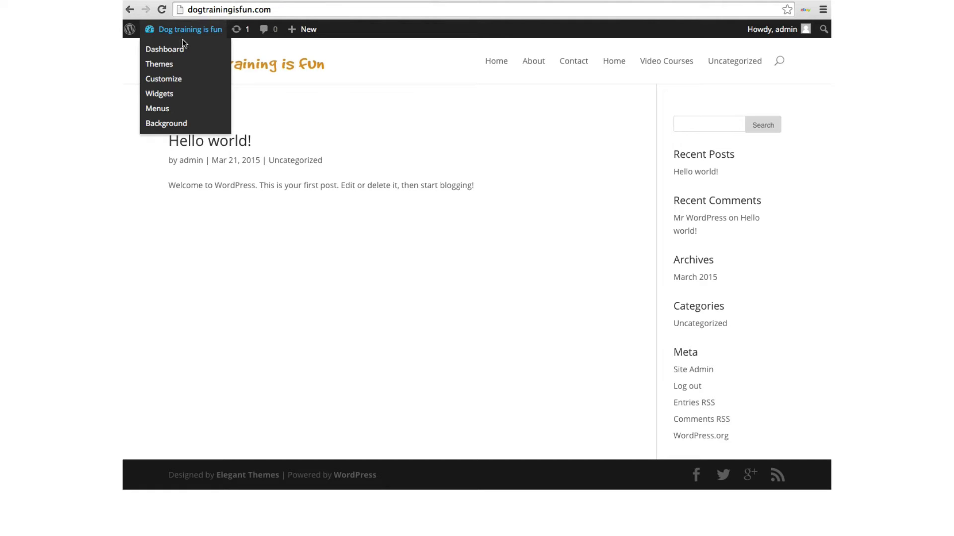
{"action": "left_click", "coordinate": [172, 51]}
{"action": "mouse_move", "coordinate": [161, 121]}
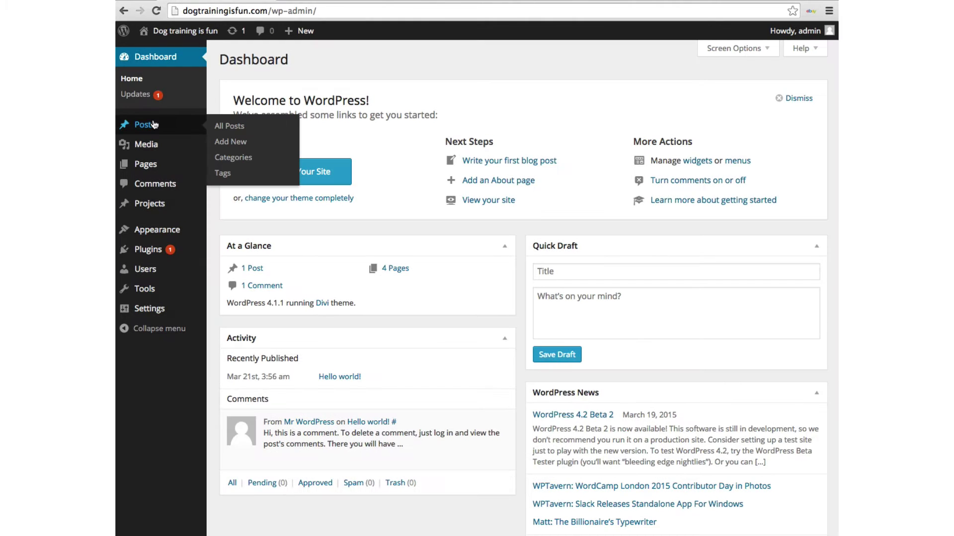
{"action": "mouse_move", "coordinate": [154, 231]}
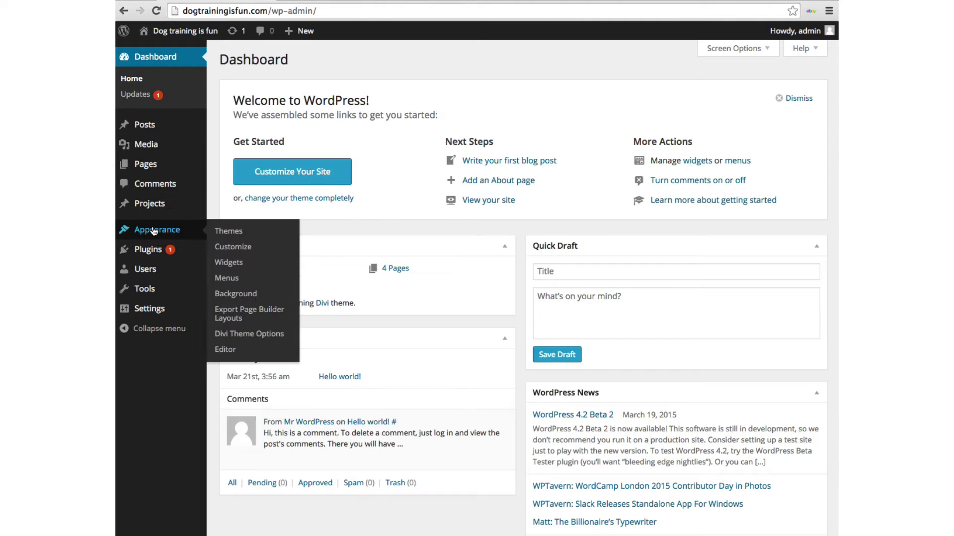
{"action": "left_click", "coordinate": [218, 247]}
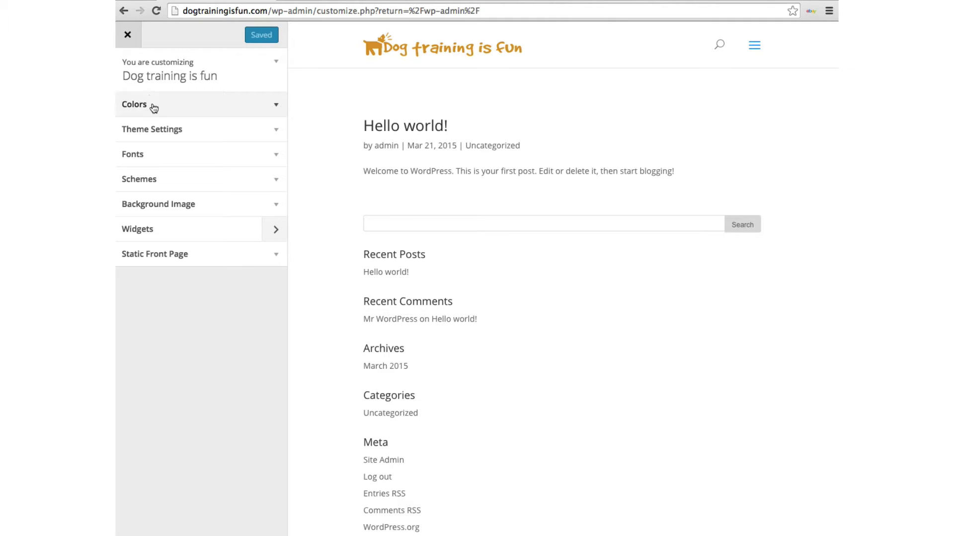
{"action": "left_click", "coordinate": [155, 131]}
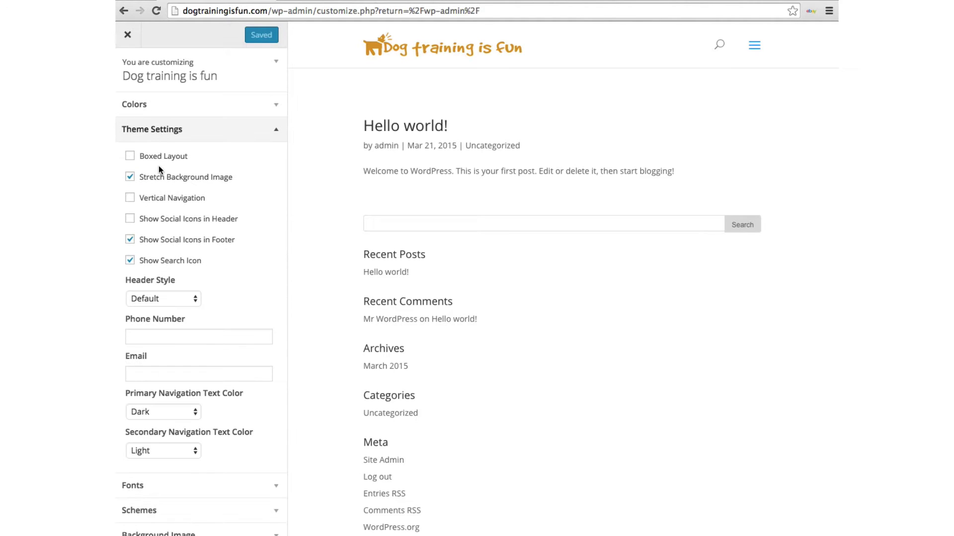
{"action": "left_click", "coordinate": [169, 300]}
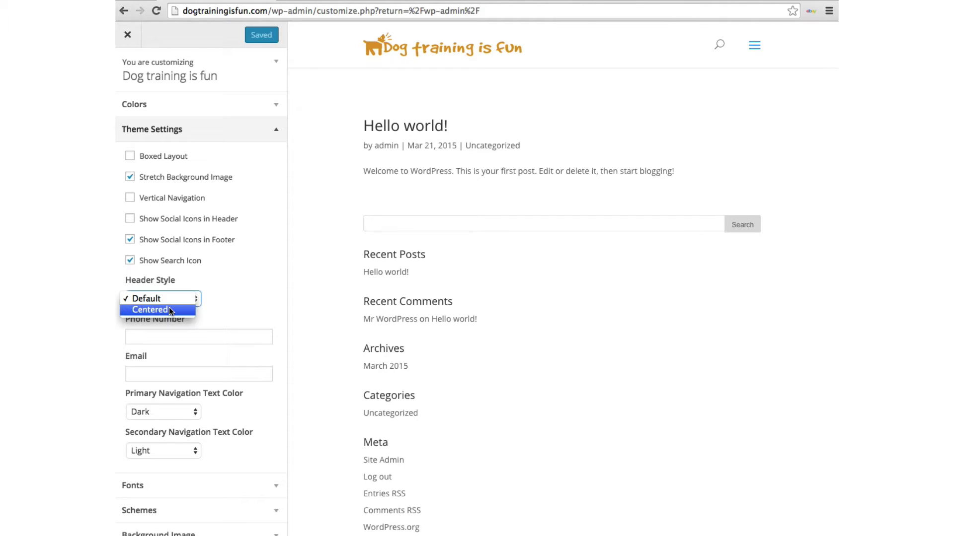
{"action": "left_click", "coordinate": [169, 309]}
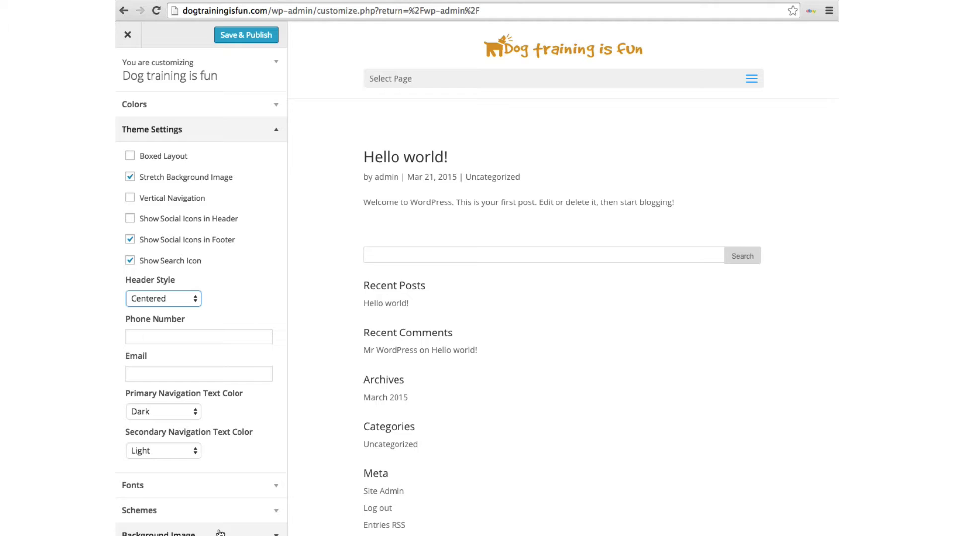
Set the theme's color scheme to Orange, then save and publish the customizations and close the customizer
{"action": "left_click", "coordinate": [217, 512]}
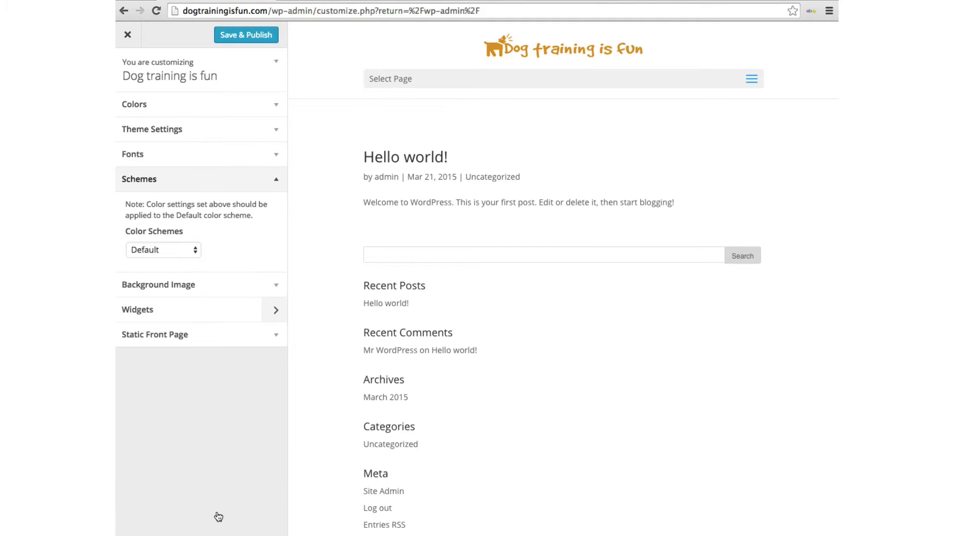
{"action": "left_click", "coordinate": [153, 251]}
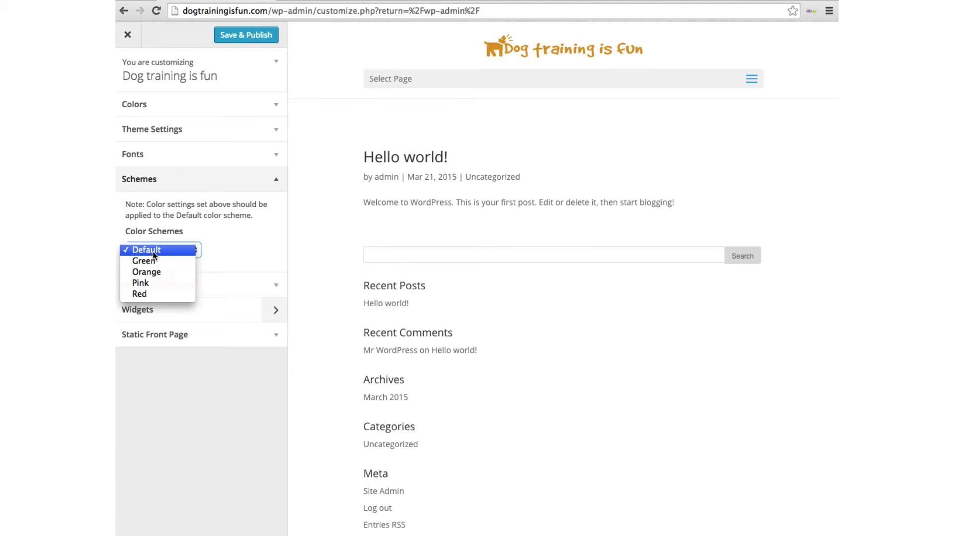
{"action": "left_click", "coordinate": [146, 273]}
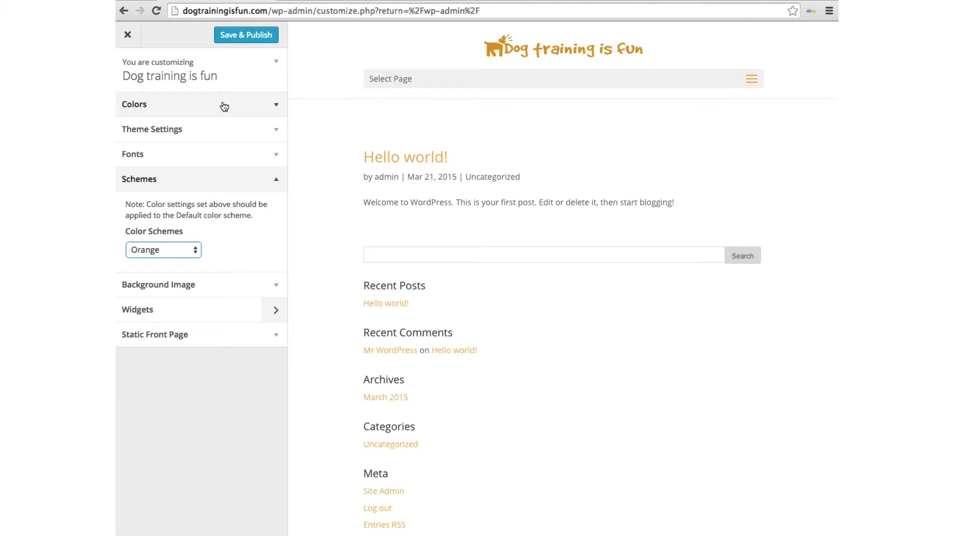
{"action": "left_click", "coordinate": [232, 38]}
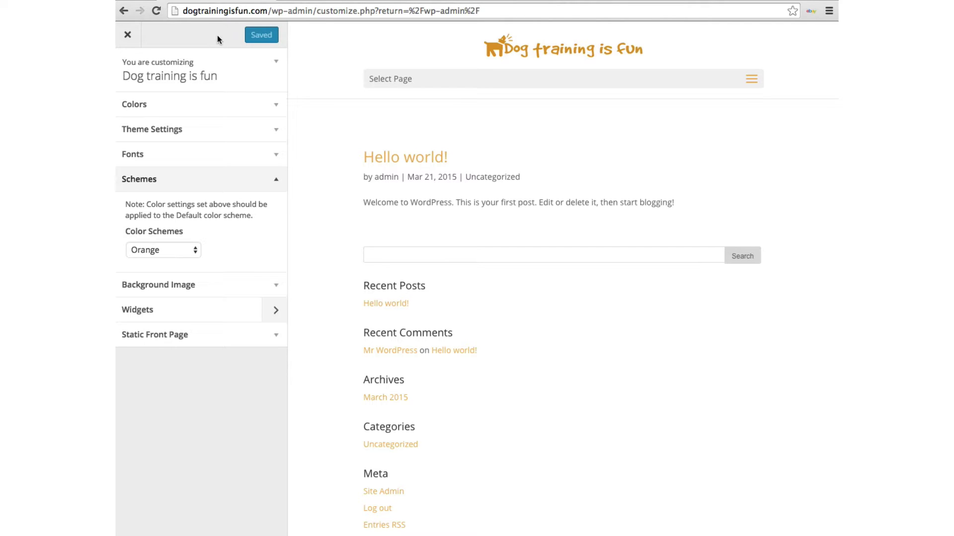
{"action": "left_click", "coordinate": [128, 35]}
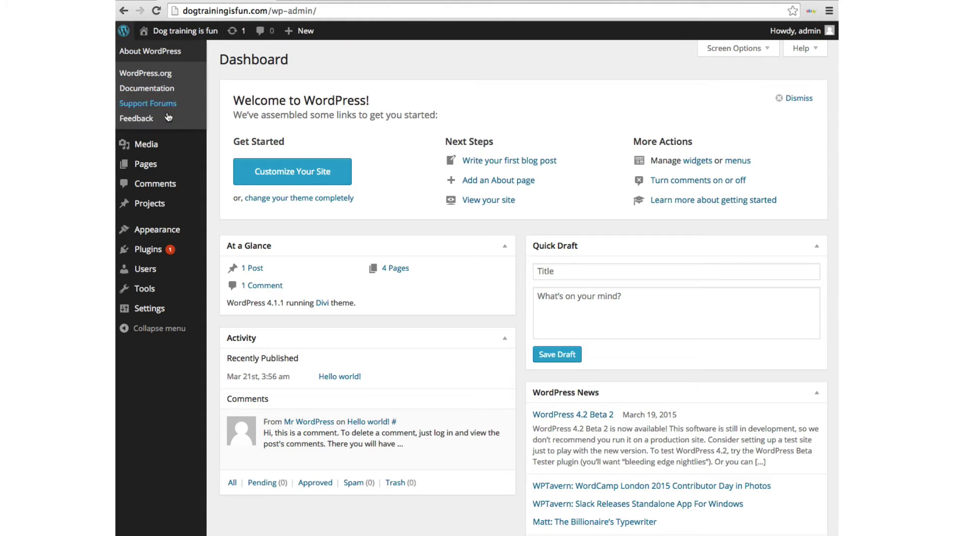
{"action": "mouse_move", "coordinate": [155, 166]}
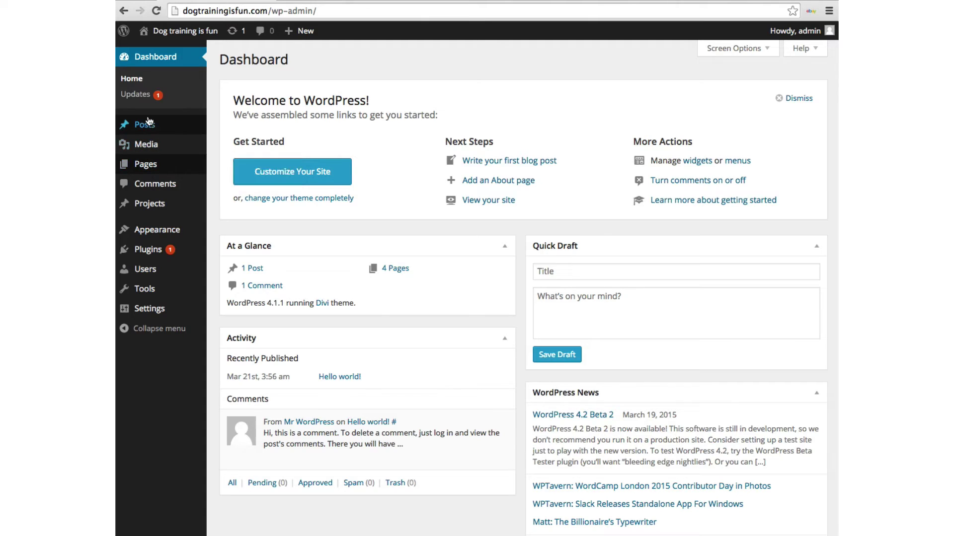
Create a new page titled Home and switch it to the page builder
{"action": "mouse_move", "coordinate": [149, 124]}
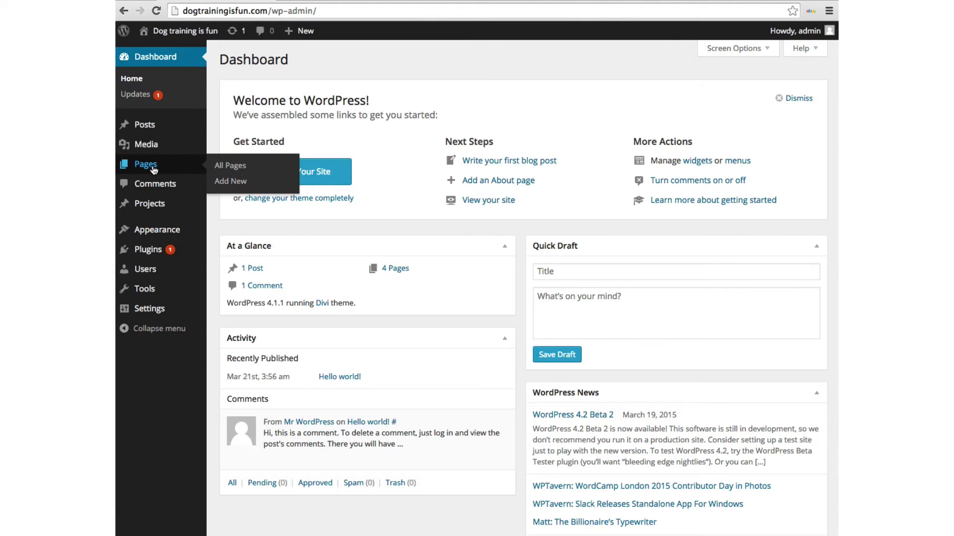
{"action": "left_click", "coordinate": [221, 183]}
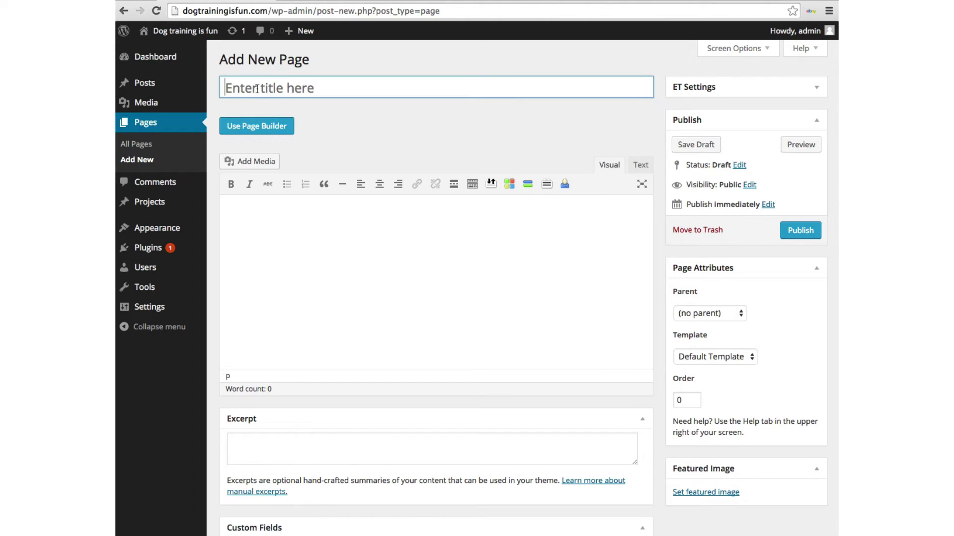
{"action": "type", "text": "Home"}
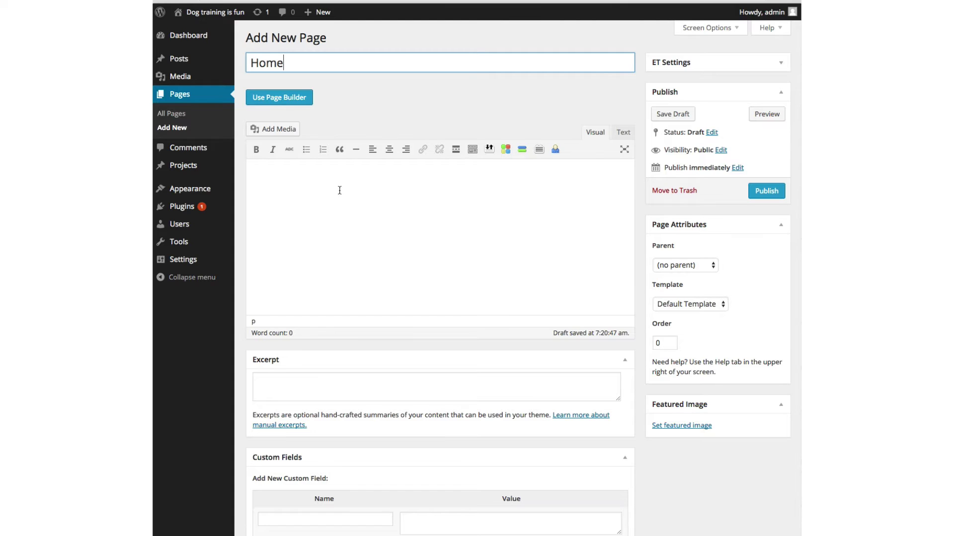
{"action": "left_click", "coordinate": [281, 101]}
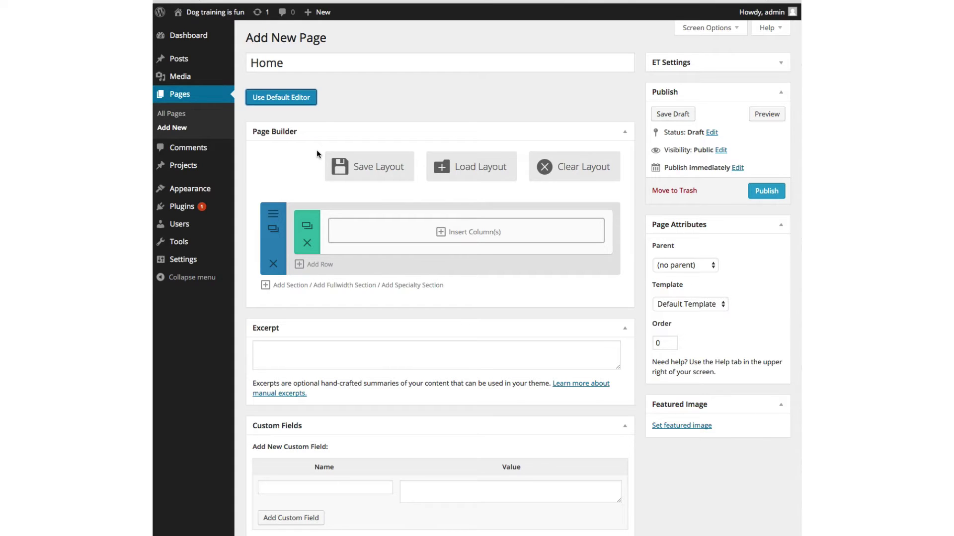
Try adding a standard section and a fullwidth section, and replace them by loading the predefined Homepage Basic layout
{"action": "left_click", "coordinate": [306, 289]}
{"action": "left_click", "coordinate": [341, 385]}
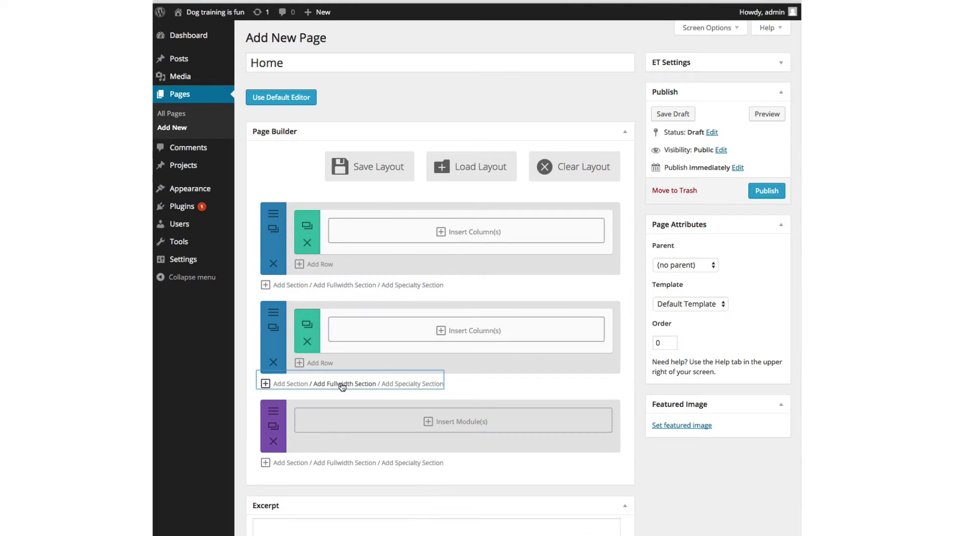
{"action": "left_click", "coordinate": [462, 167]}
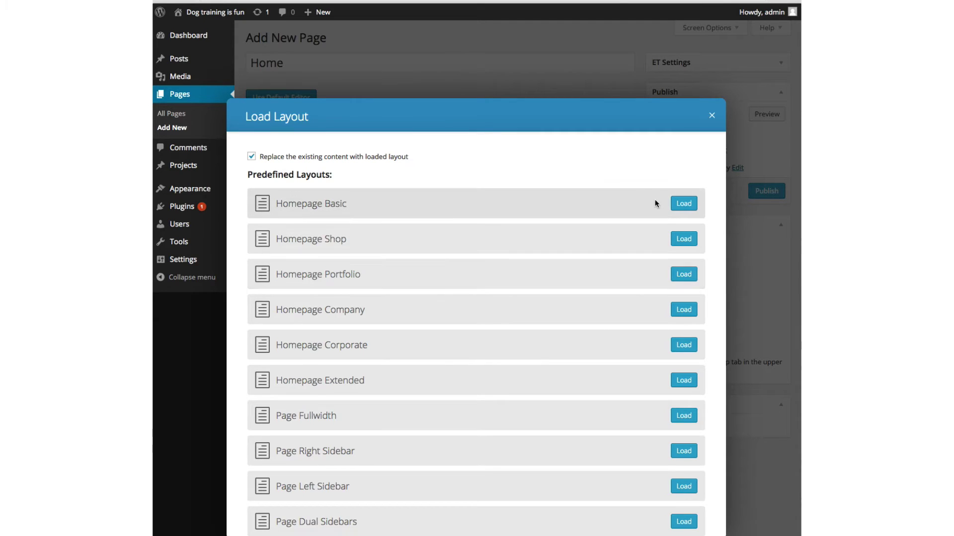
{"action": "left_click", "coordinate": [684, 204]}
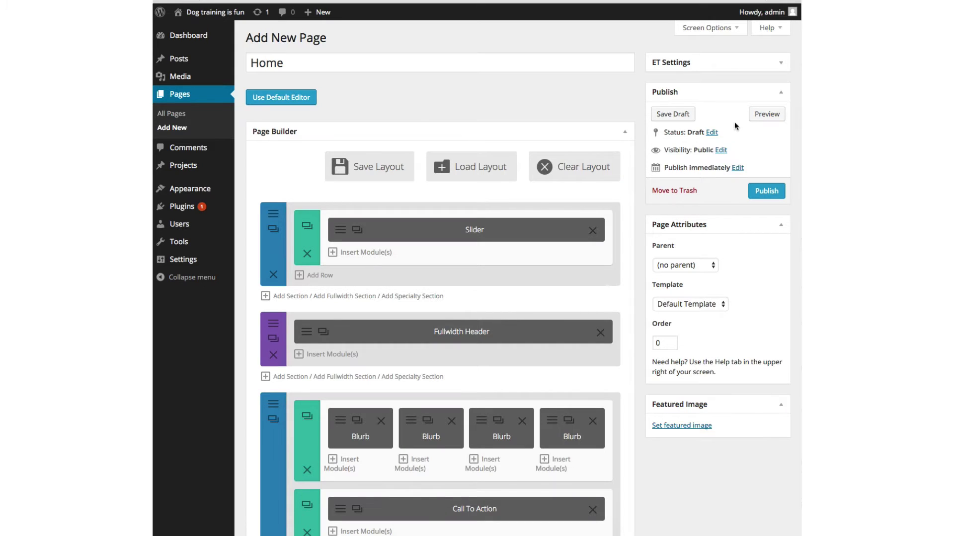
Preview the page with the Homepage Basic layout, and look at the Slider module's settings in the editor without changing them
{"action": "left_click", "coordinate": [766, 115]}
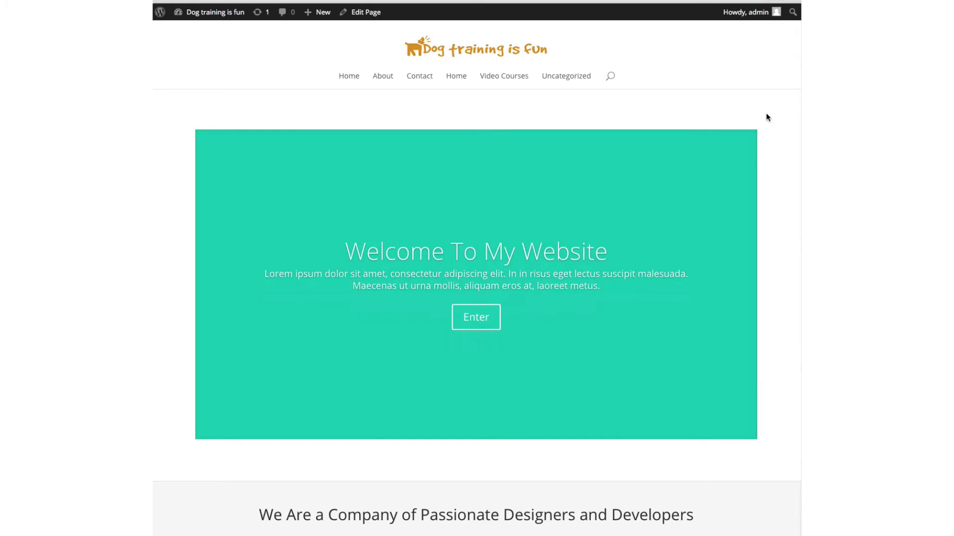
{"action": "scroll", "coordinate": [553, 252], "scroll_direction": "down", "scroll_amount": 5}
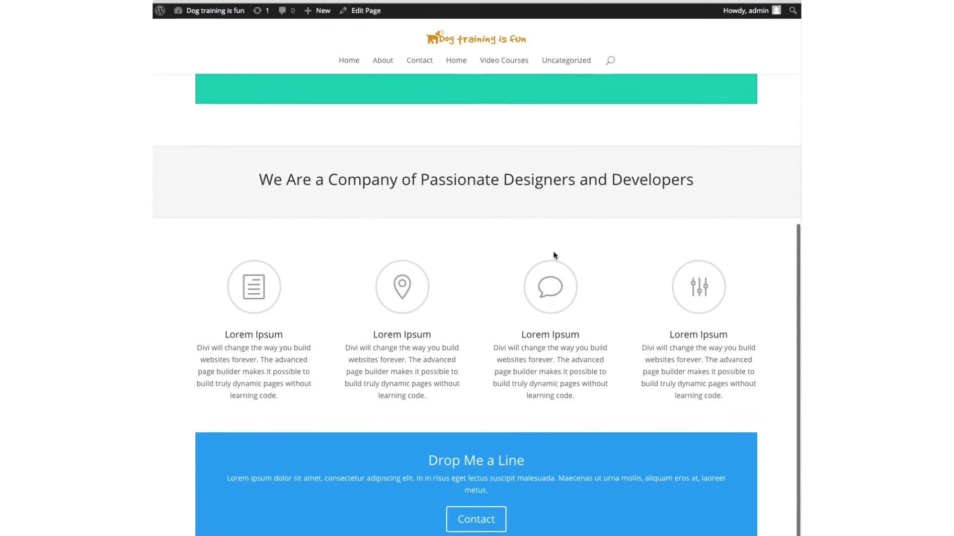
{"action": "scroll", "coordinate": [553, 251], "scroll_direction": "up", "scroll_amount": 5}
{"action": "scroll", "coordinate": [554, 255], "scroll_direction": "up", "scroll_amount": 2}
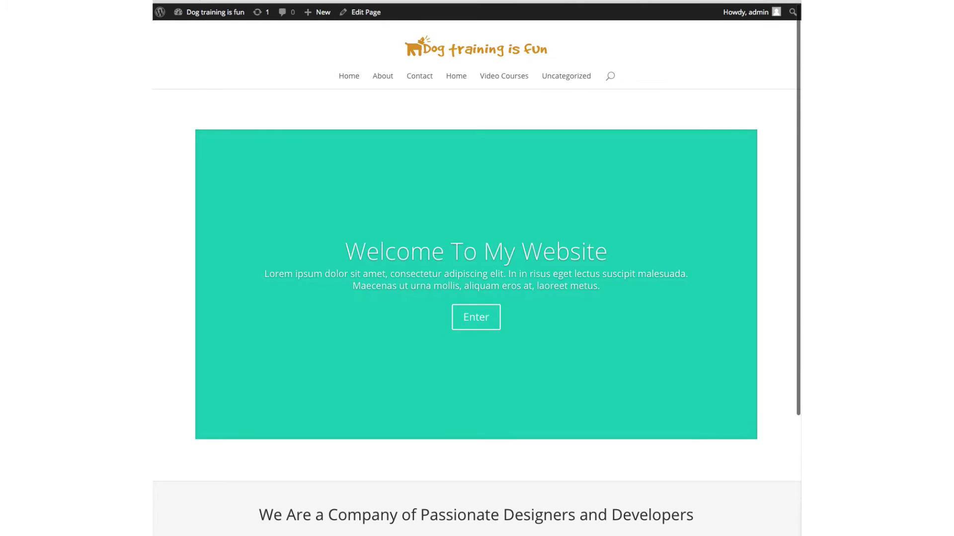
{"action": "mouse_move", "coordinate": [226, 16]}
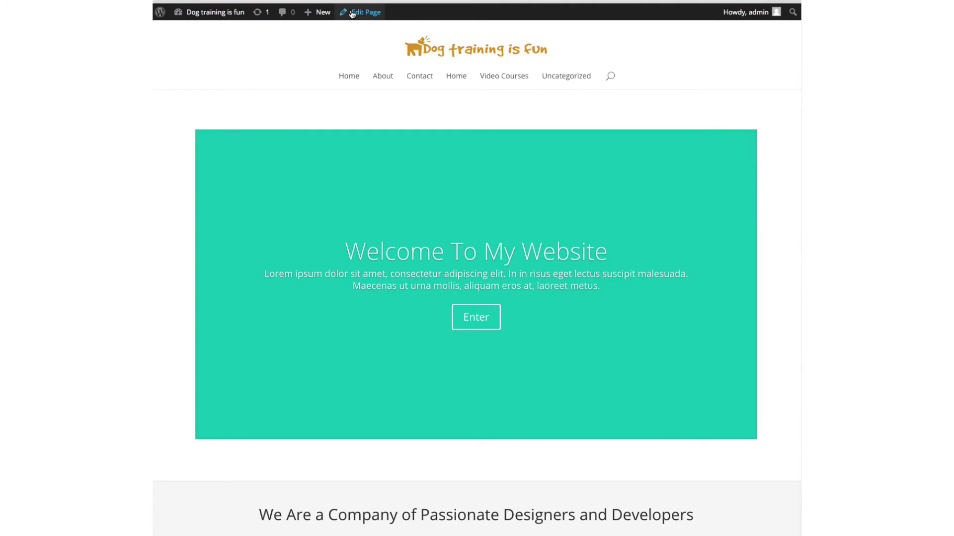
{"action": "left_click", "coordinate": [367, 1]}
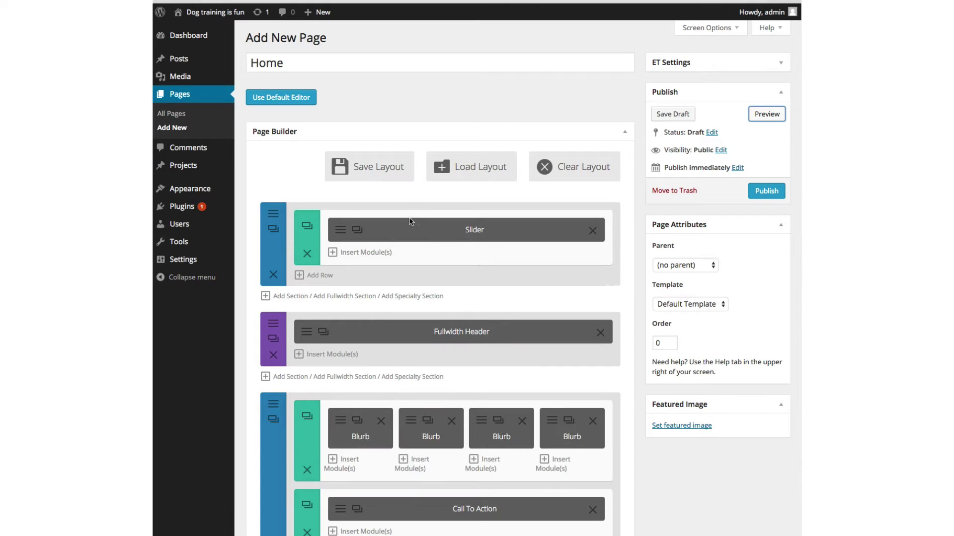
{"action": "left_click", "coordinate": [338, 236]}
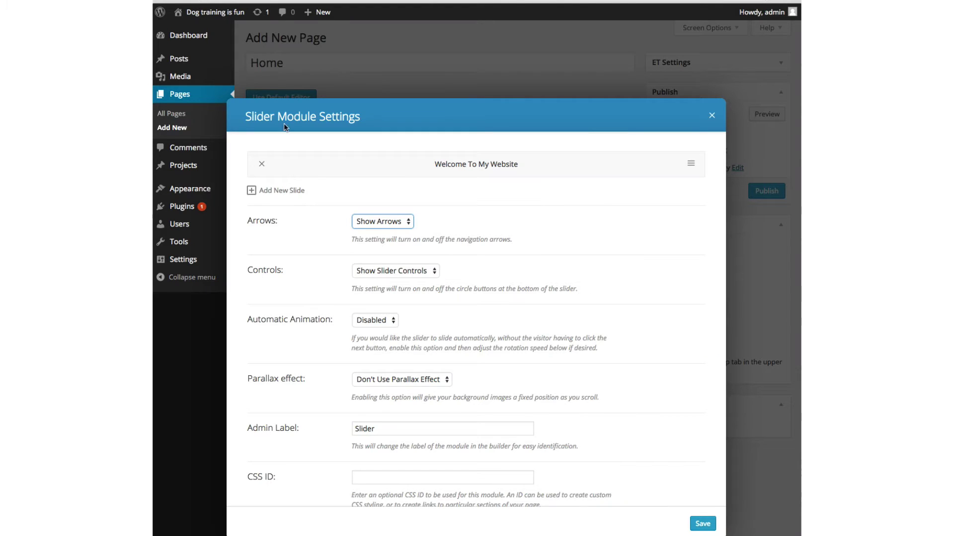
{"action": "left_click", "coordinate": [711, 115]}
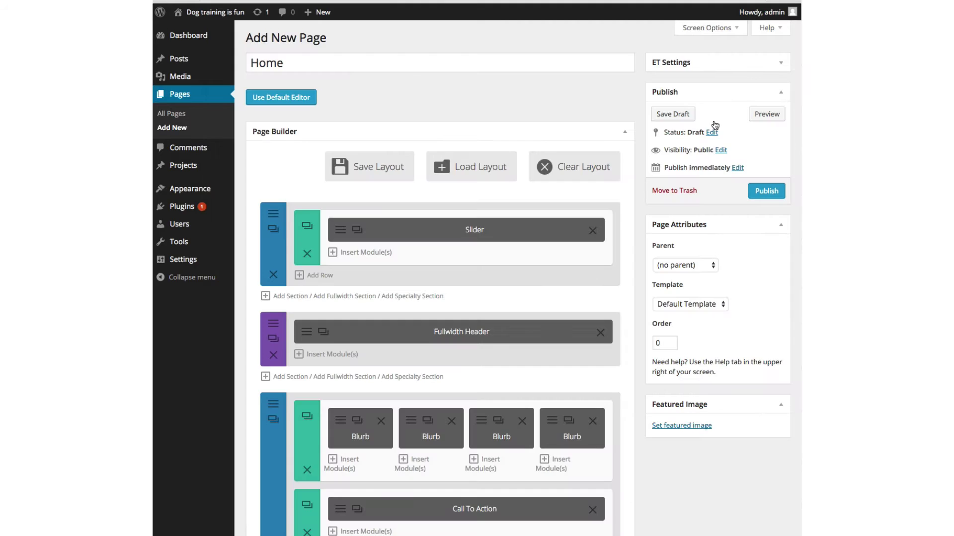
Replace the page content with the predefined Homepage Extended layout and open the page preview
{"action": "left_click", "coordinate": [481, 172]}
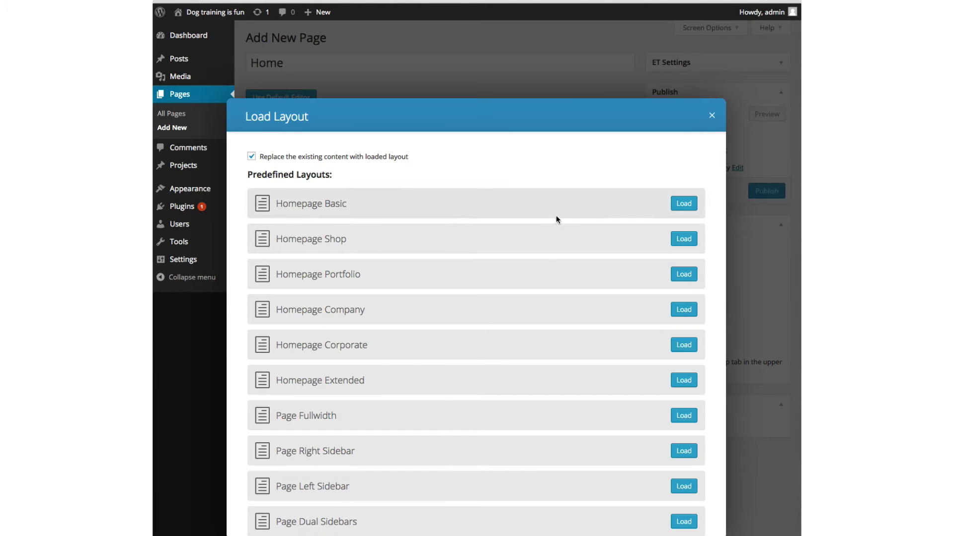
{"action": "left_click", "coordinate": [673, 377]}
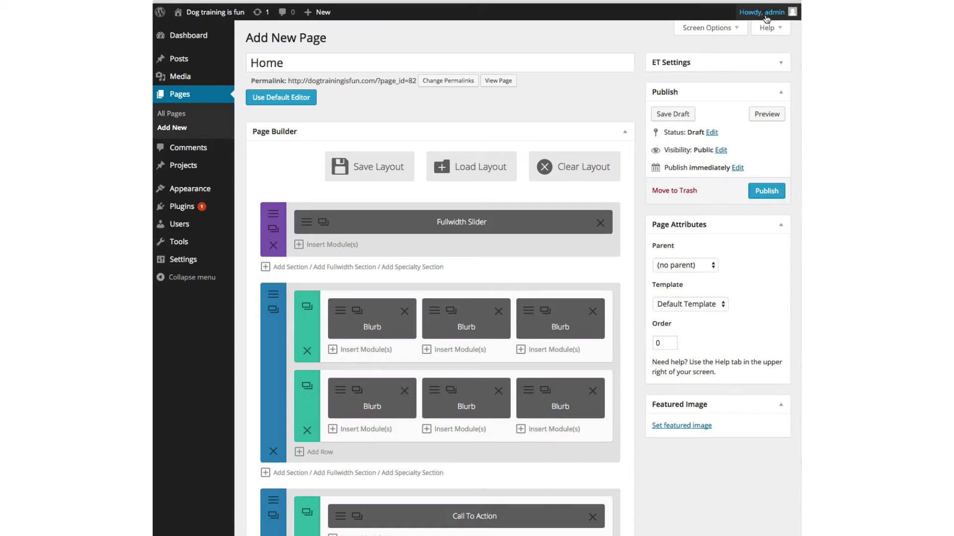
{"action": "left_click", "coordinate": [767, 114]}
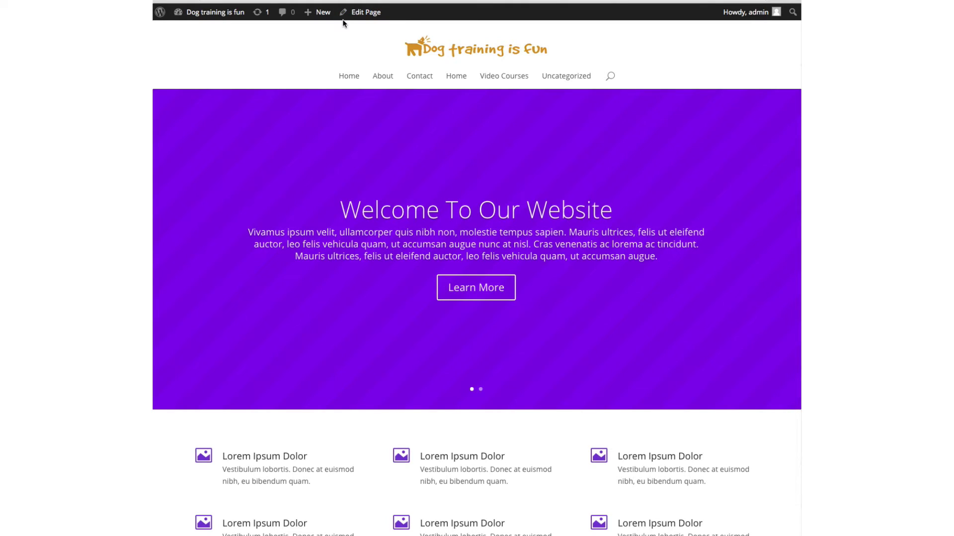
Examine all sections of the Homepage Extended layout in the page preview and return to the page editor
{"action": "scroll", "coordinate": [346, 54], "scroll_direction": "down", "scroll_amount": 5}
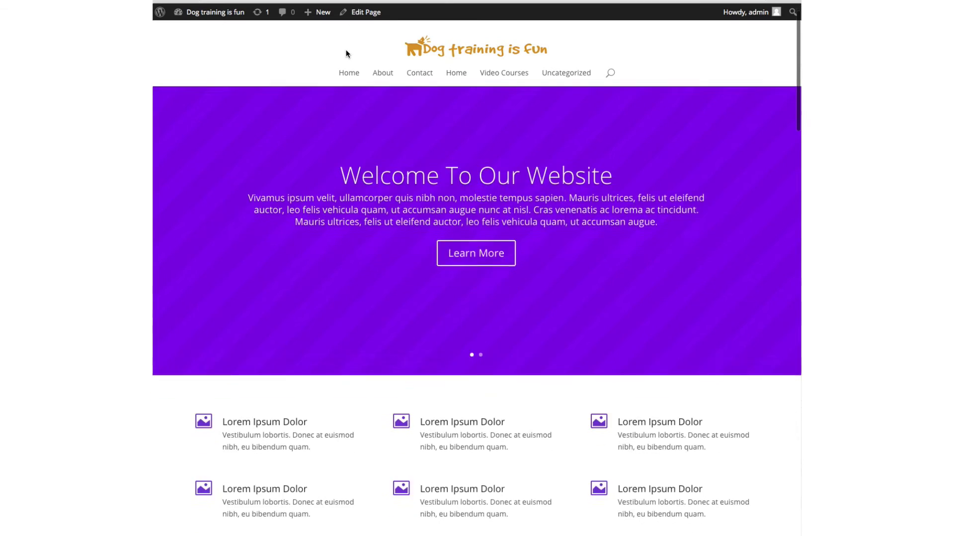
{"action": "scroll", "coordinate": [345, 51], "scroll_direction": "down", "scroll_amount": 8}
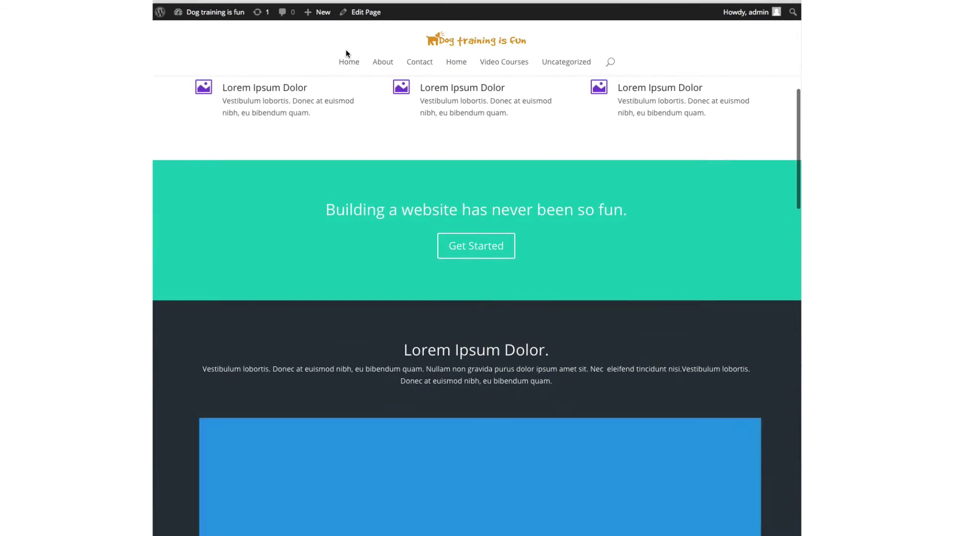
{"action": "scroll", "coordinate": [345, 50], "scroll_direction": "down", "scroll_amount": 10}
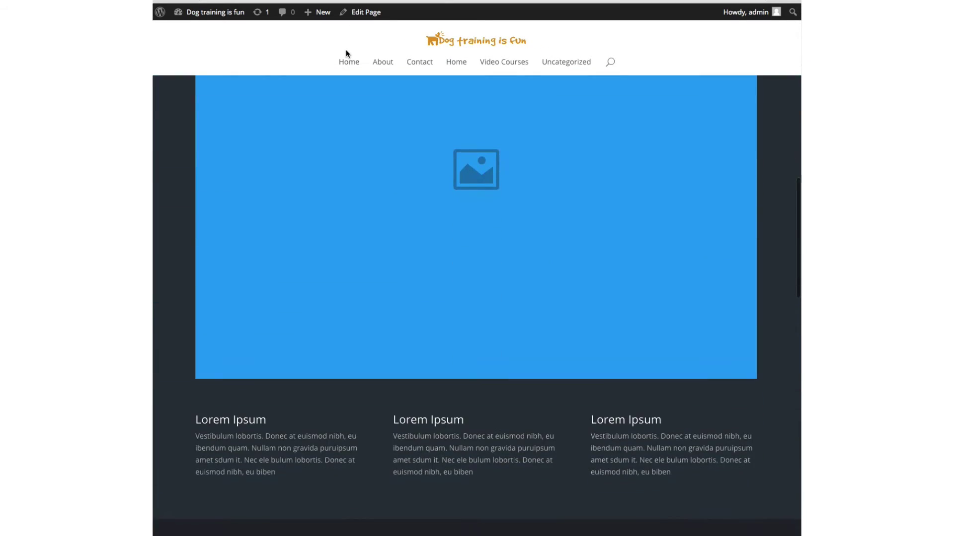
{"action": "scroll", "coordinate": [346, 54], "scroll_direction": "down", "scroll_amount": 4}
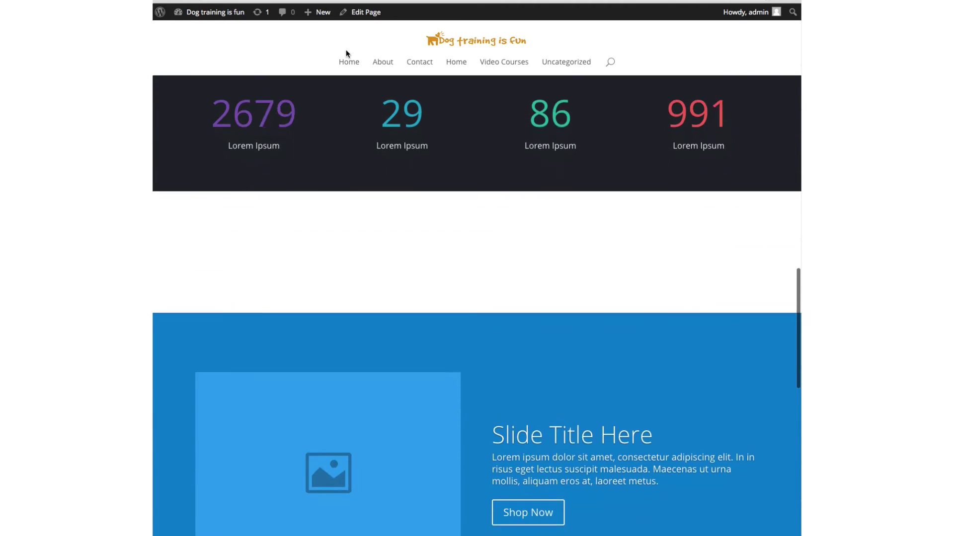
{"action": "scroll", "coordinate": [346, 53], "scroll_direction": "down", "scroll_amount": 8}
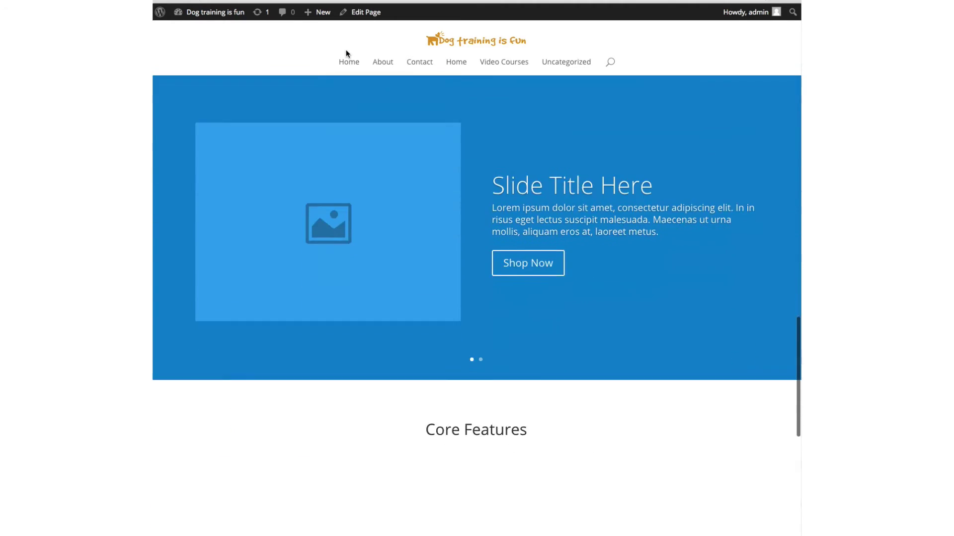
{"action": "scroll", "coordinate": [346, 54], "scroll_direction": "down", "scroll_amount": 9}
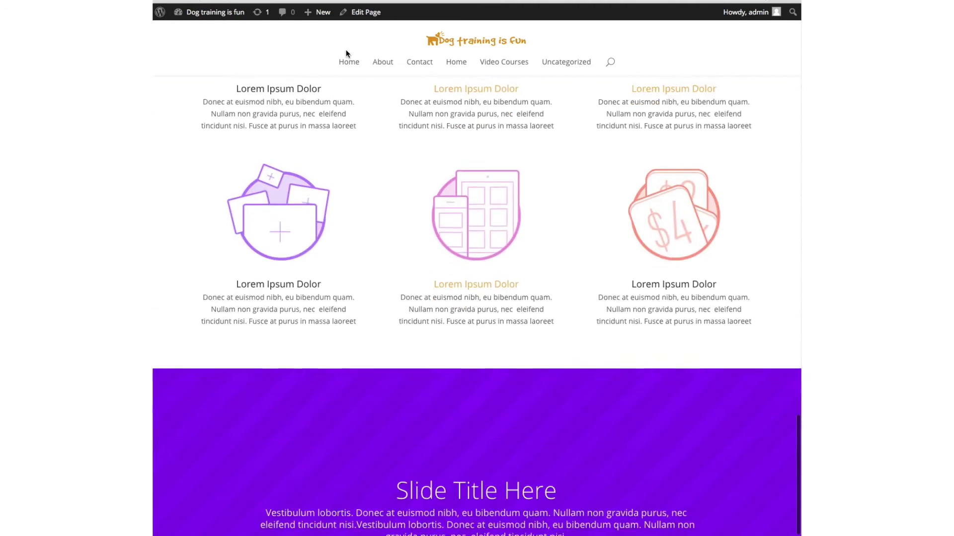
{"action": "scroll", "coordinate": [346, 53], "scroll_direction": "down", "scroll_amount": 5}
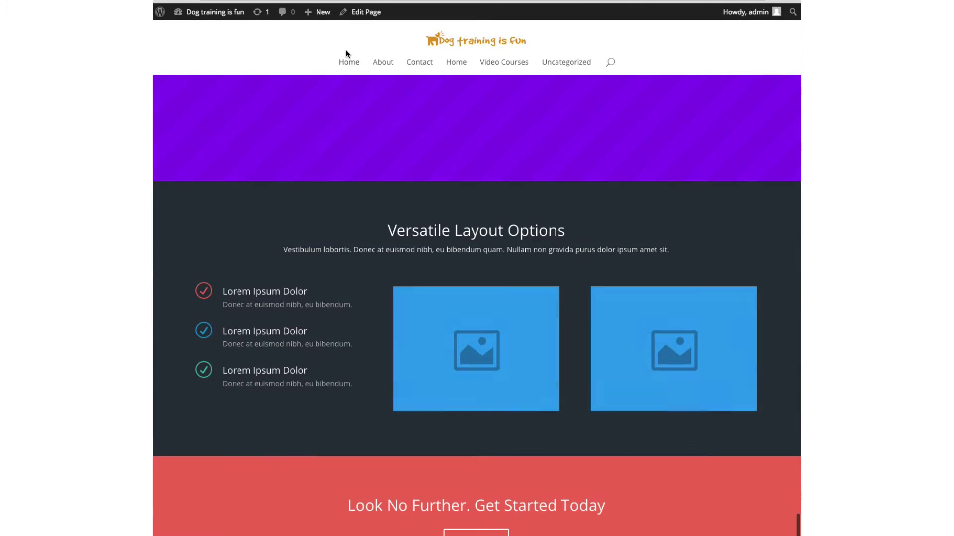
{"action": "scroll", "coordinate": [347, 54], "scroll_direction": "up", "scroll_amount": 15}
{"action": "left_click", "coordinate": [346, 54]}
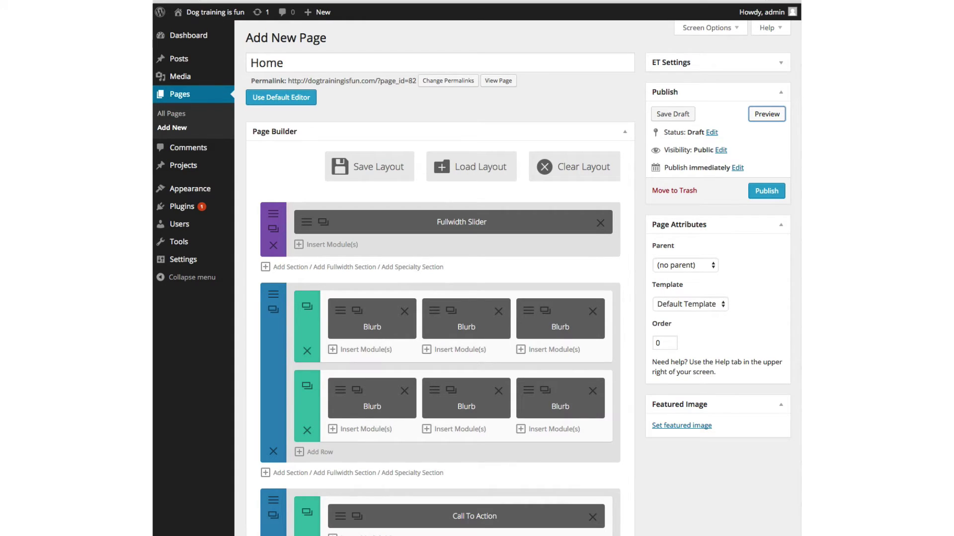
Clear the whole layout from the page builder and add a fullwidth section below the default empty section
{"action": "left_click", "coordinate": [571, 169]}
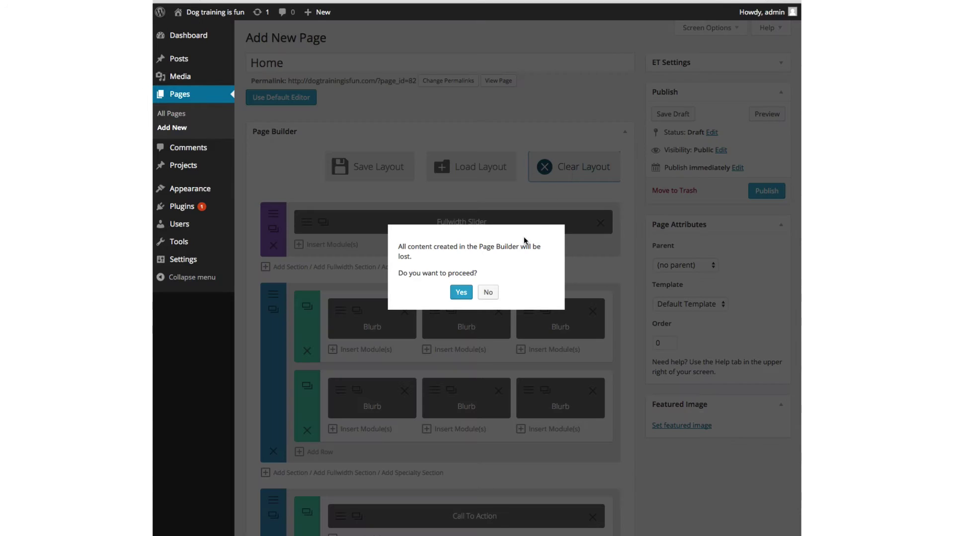
{"action": "left_click", "coordinate": [460, 295]}
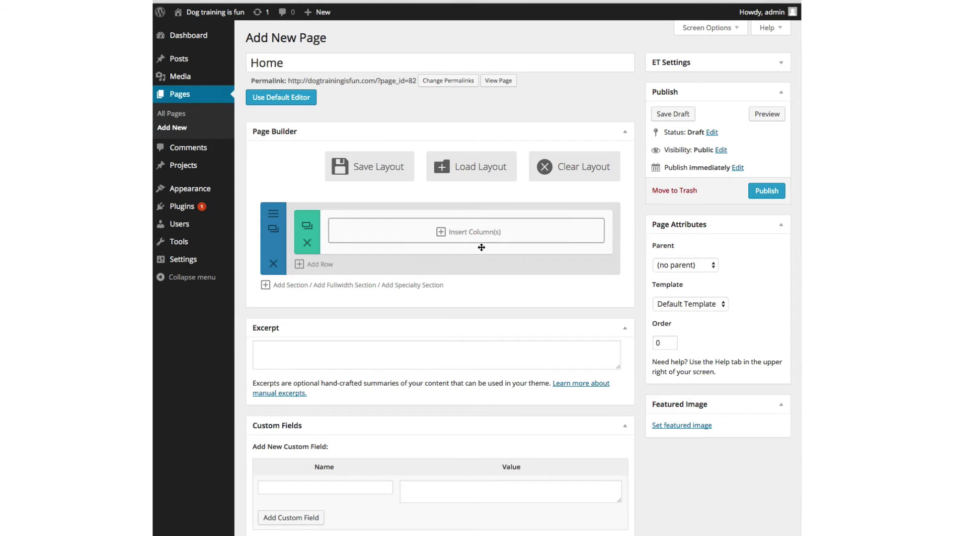
{"action": "left_click", "coordinate": [361, 286]}
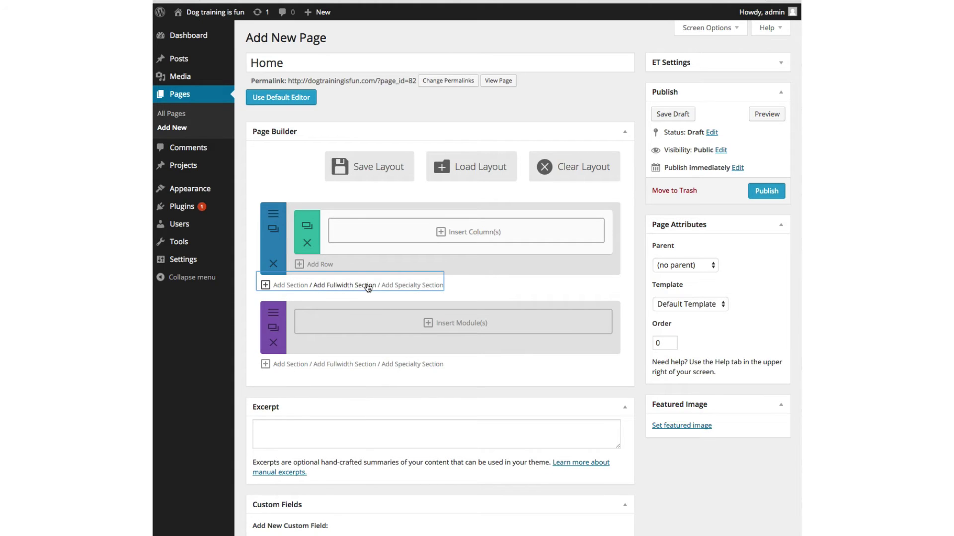
Insert a Fullwidth Slider module in the fullwidth section and add a new slide to it
{"action": "left_click", "coordinate": [428, 324]}
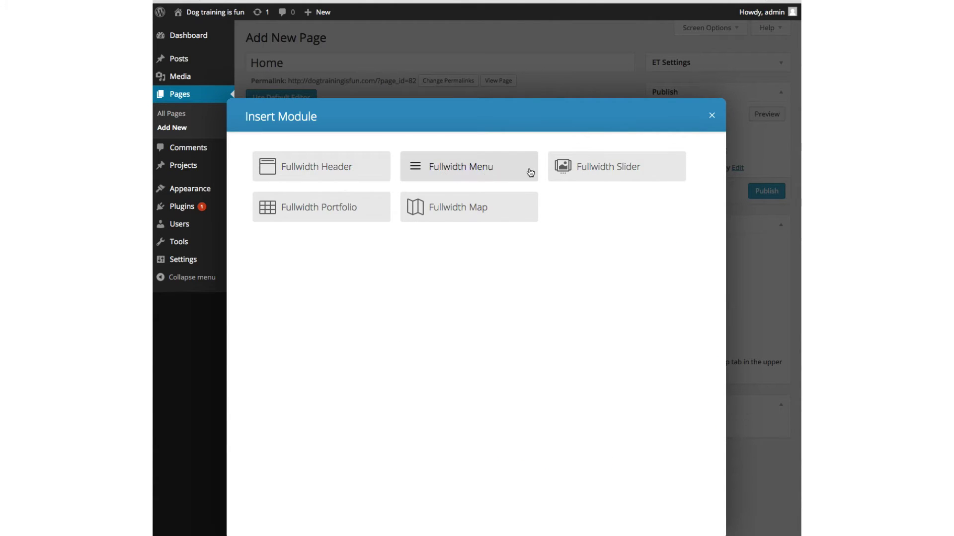
{"action": "left_click", "coordinate": [575, 167]}
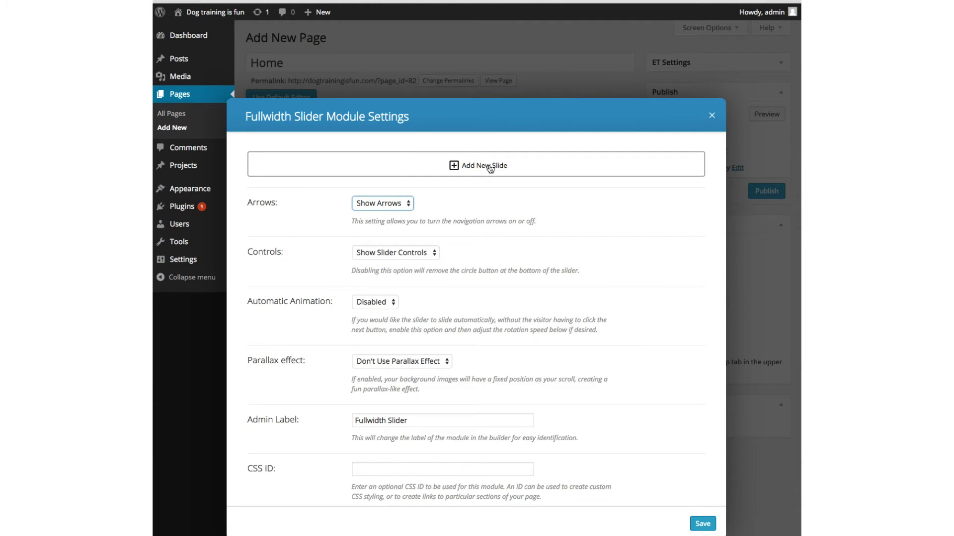
{"action": "left_click", "coordinate": [468, 167]}
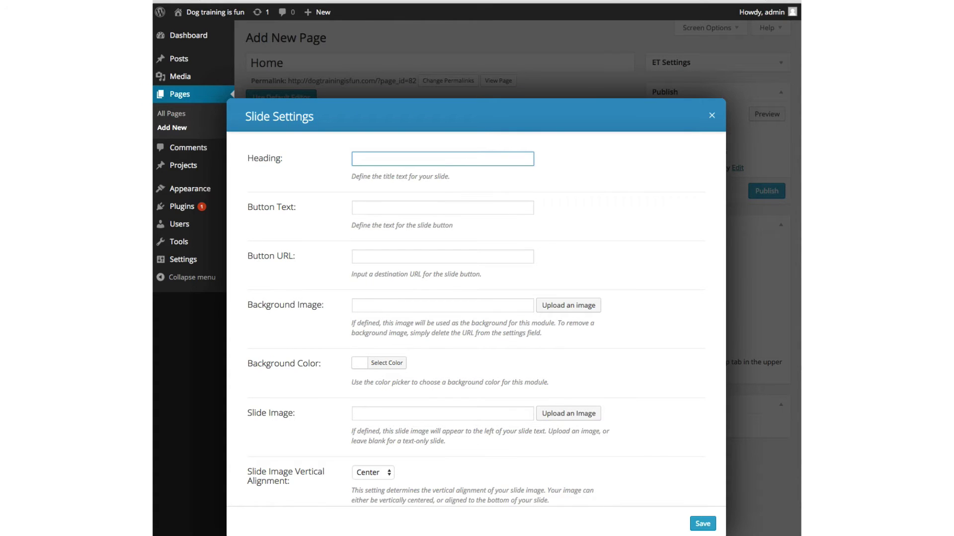
Copy the slide title from the notes window and enter "A faster, simpler approach to training your dog" as the slide's heading
{"action": "left_click", "coordinate": [276, 535]}
{"action": "left_click_drag", "start_coordinate": [173, 186], "coordinate": [0, 174]}
{"action": "scroll", "coordinate": [188, 308], "scroll_direction": "up", "scroll_amount": 2}
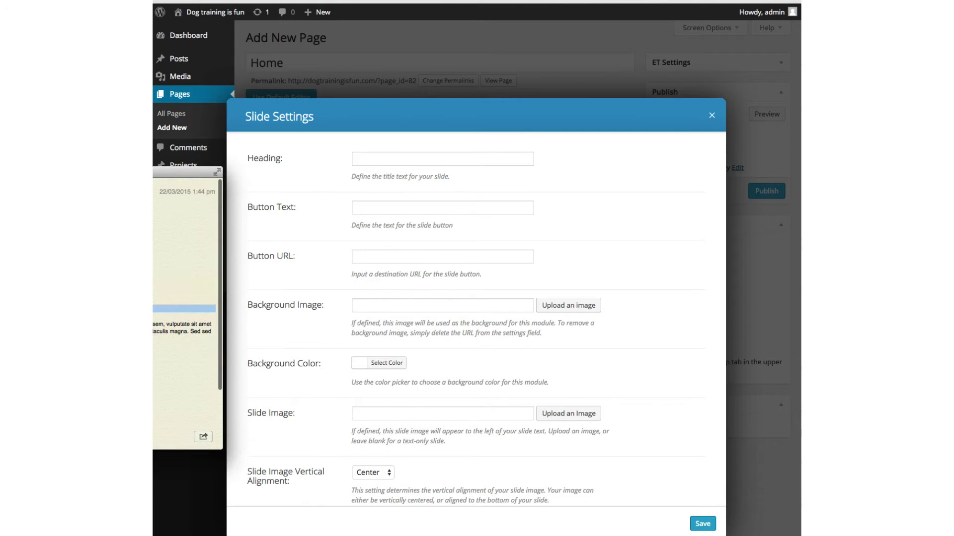
{"action": "left_click", "coordinate": [149, 309]}
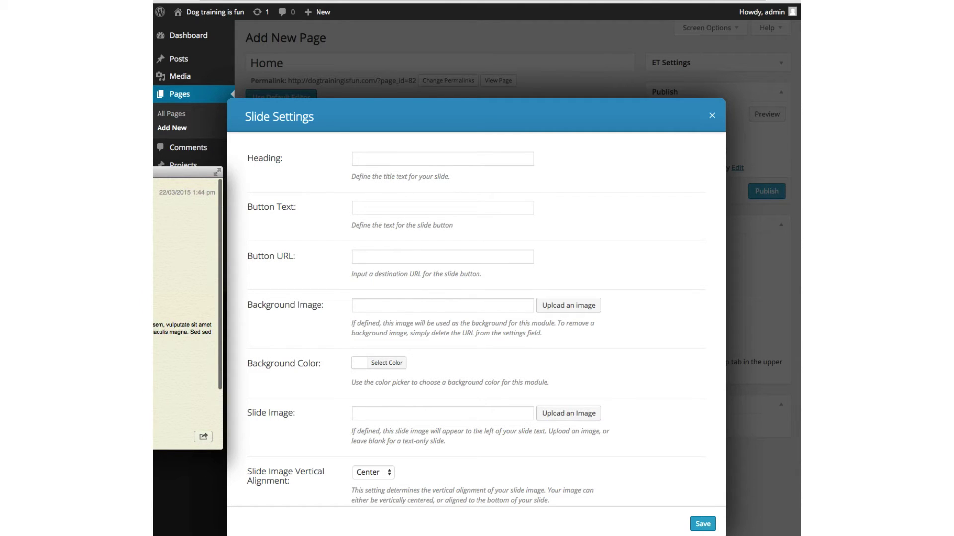
{"action": "triple_click", "coordinate": [144, 224]}
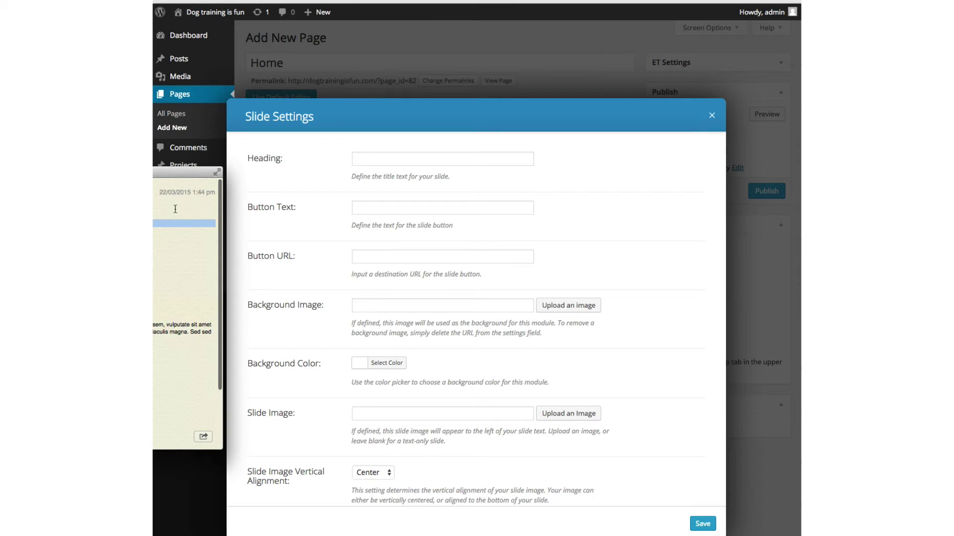
{"action": "left_click", "coordinate": [376, 163]}
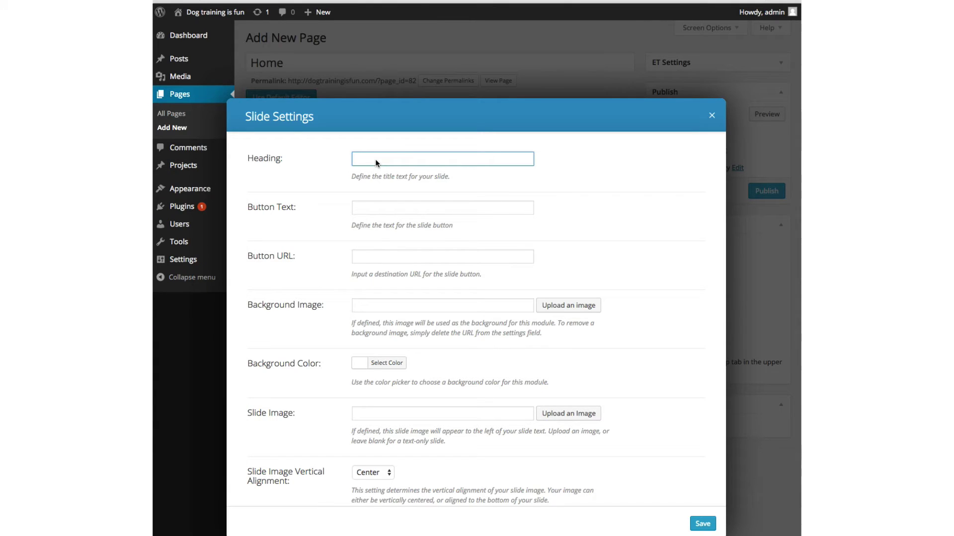
{"action": "type", "text": "A faster, simpler approach to training your dog"}
{"action": "left_click", "coordinate": [353, 212]}
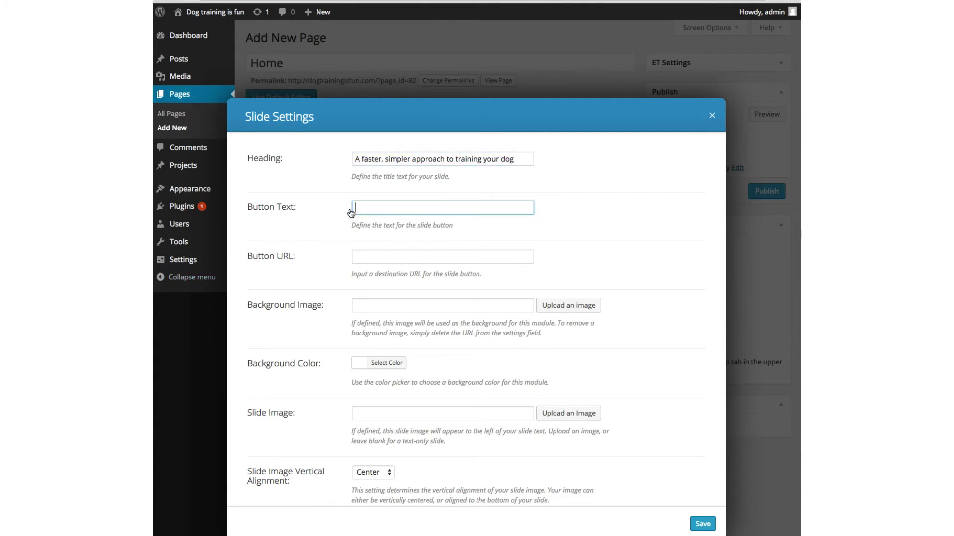
{"action": "type", "text": "Learn more"}
{"action": "key", "text": "super+Tab"}
{"action": "triple_click", "coordinate": [155, 309]}
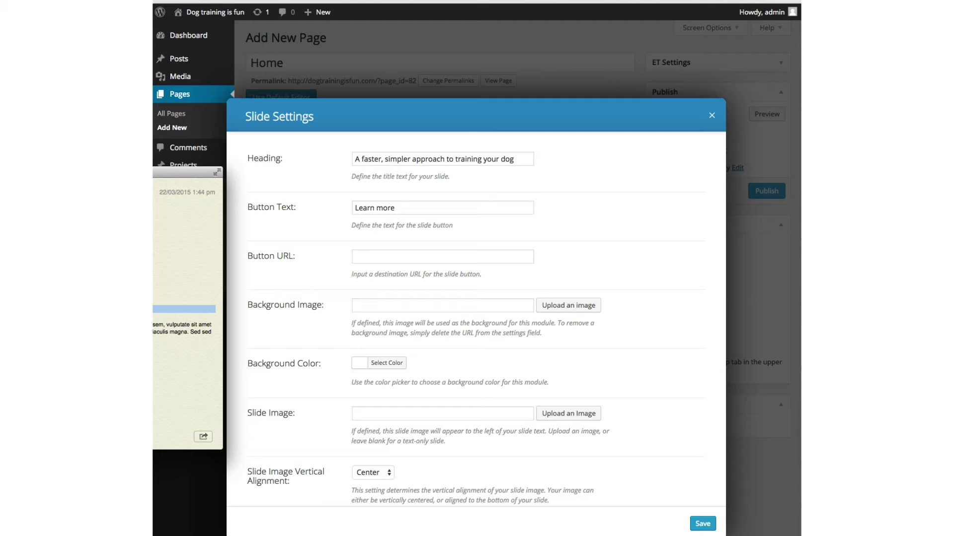
{"action": "key", "text": "super+Tab"}
{"action": "left_click", "coordinate": [361, 257]}
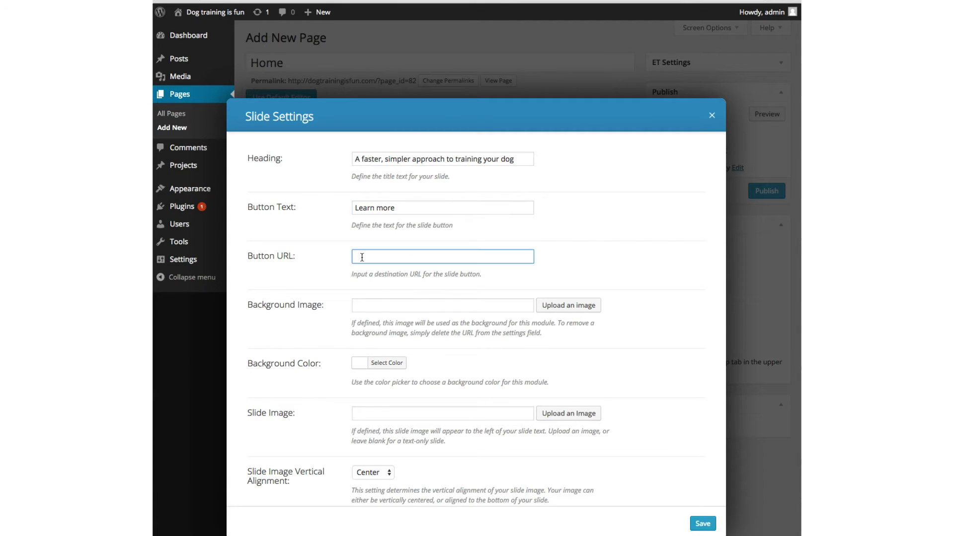
{"action": "type", "text": "http://www.google.com"}
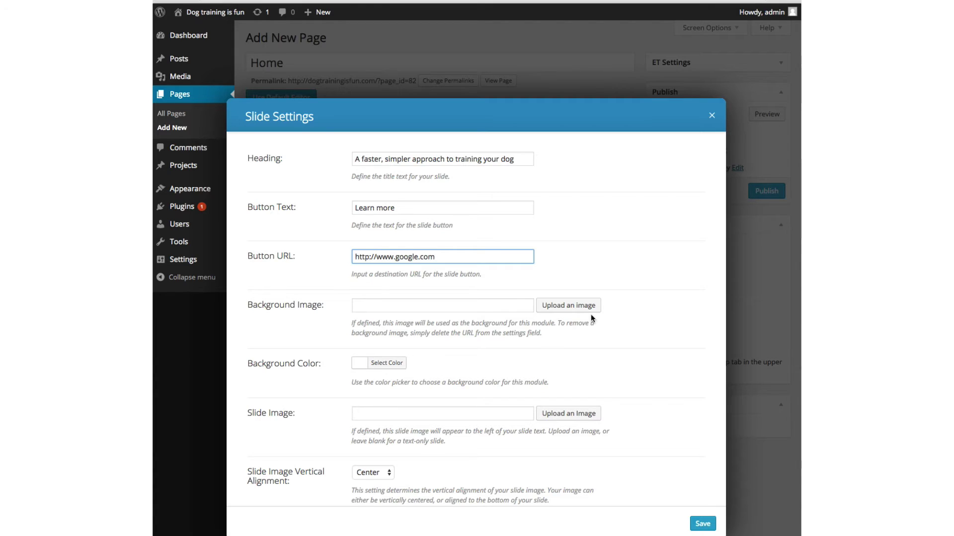
Set dog-sunset-web.jpg from the media library as the slide's background image and save the slide
{"action": "left_click", "coordinate": [577, 306]}
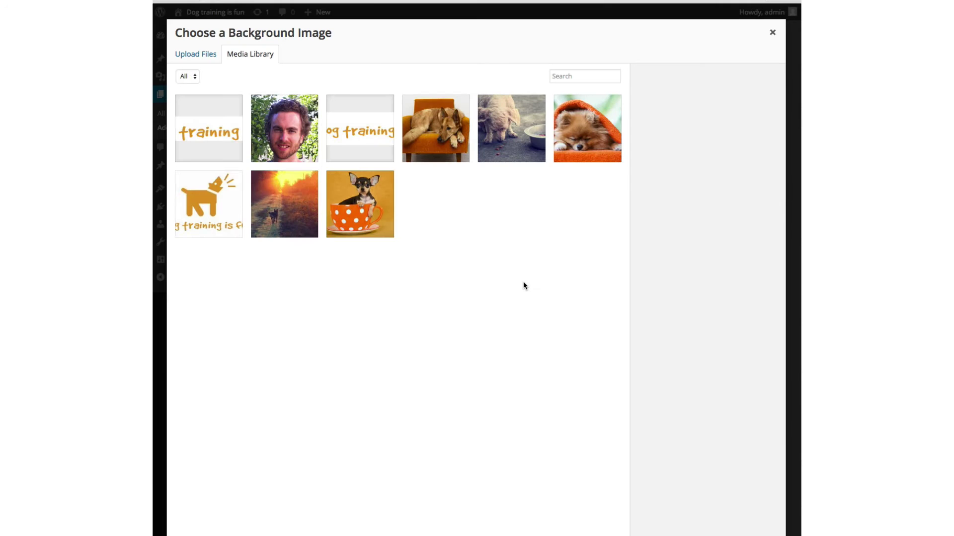
{"action": "left_click", "coordinate": [302, 214]}
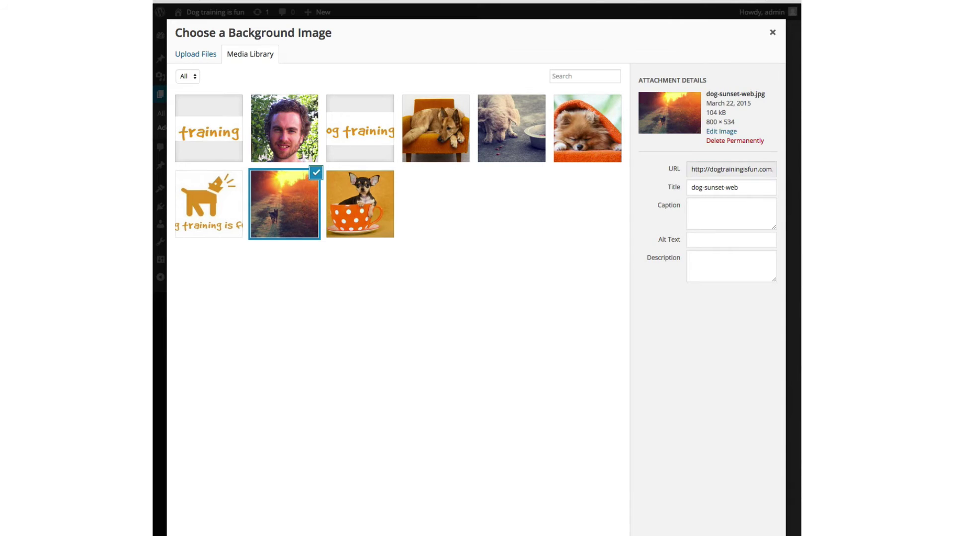
{"action": "left_click", "coordinate": [735, 490]}
{"action": "scroll", "coordinate": [598, 489], "scroll_direction": "down", "scroll_amount": 5}
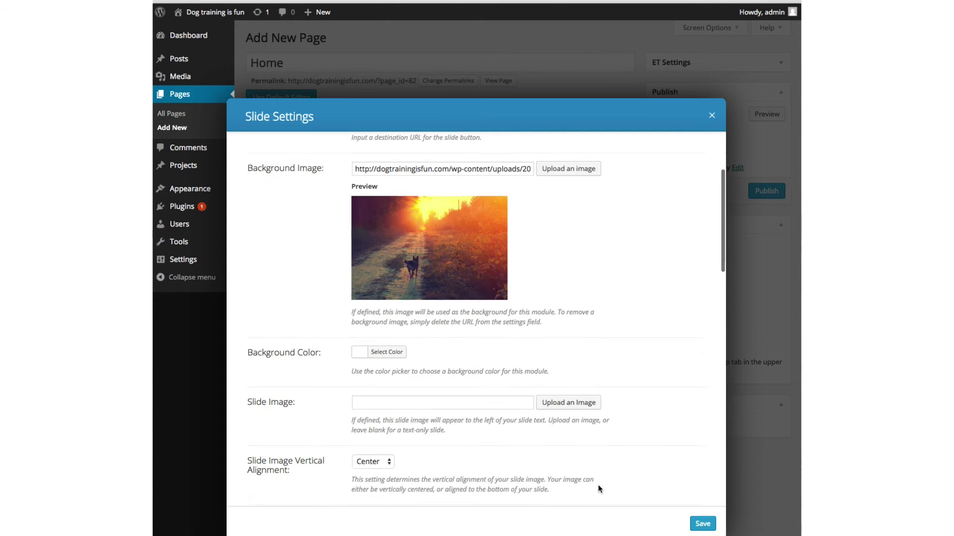
{"action": "scroll", "coordinate": [599, 489], "scroll_direction": "down", "scroll_amount": 5}
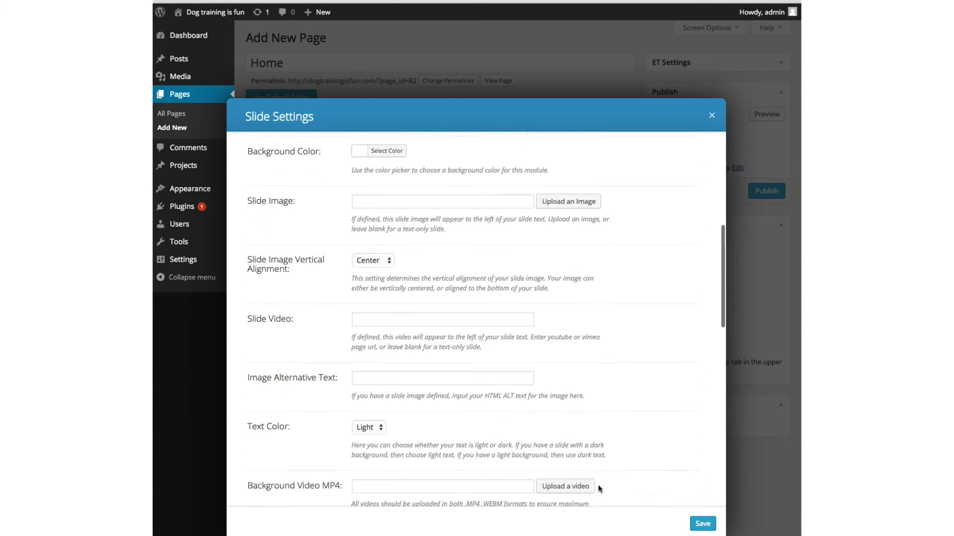
{"action": "scroll", "coordinate": [599, 489], "scroll_direction": "down", "scroll_amount": 8}
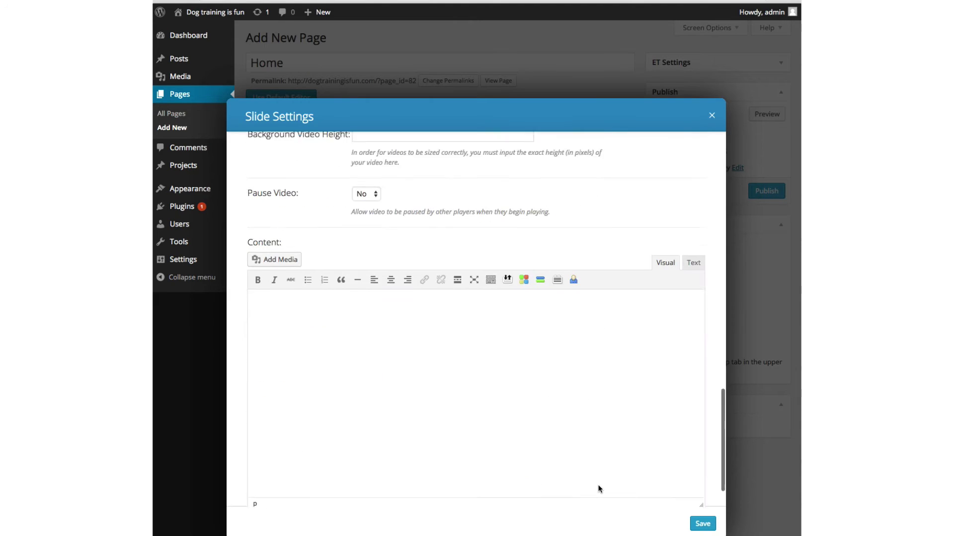
{"action": "left_click", "coordinate": [698, 523]}
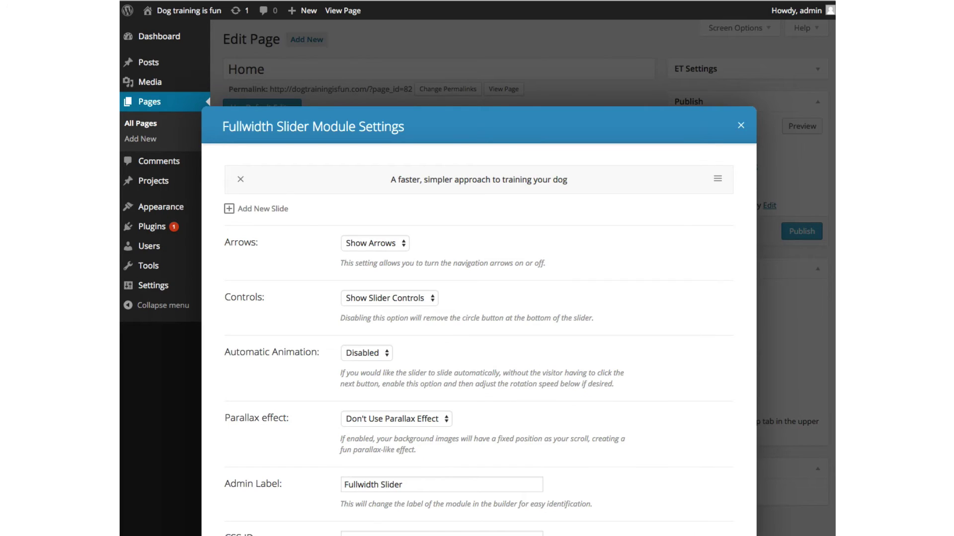
Add a second slide with the heading "New techniques for training puppies", copied from the notes
{"action": "left_click", "coordinate": [265, 212]}
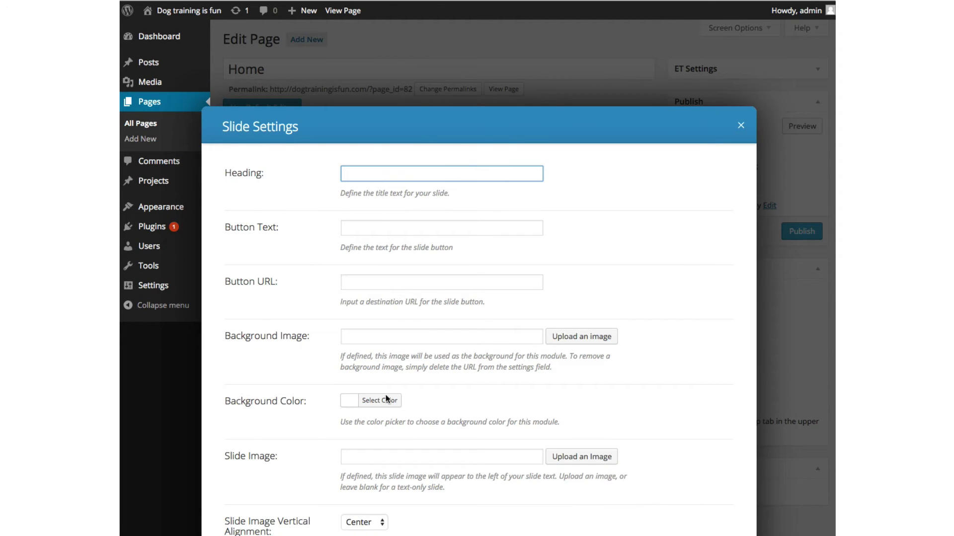
{"action": "key", "text": "super+Tab"}
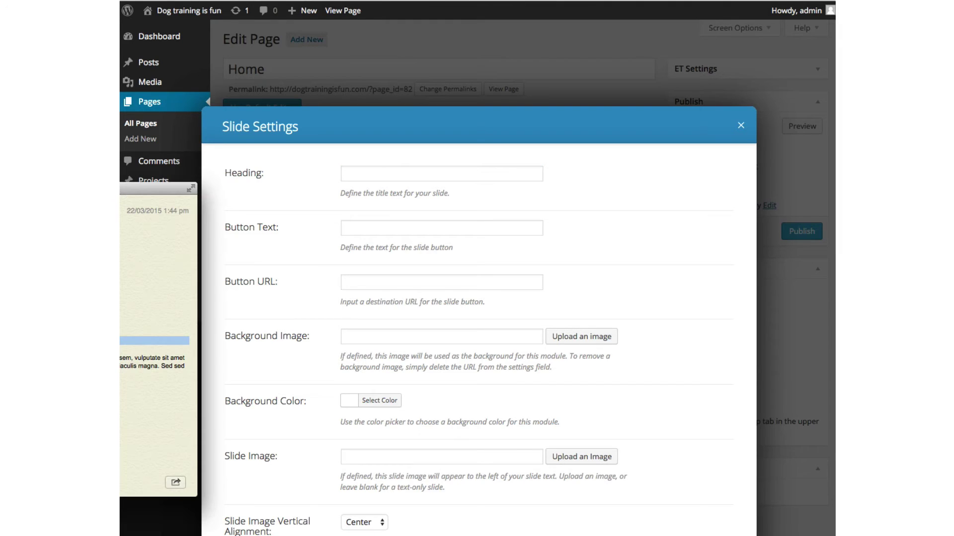
{"action": "triple_click", "coordinate": [124, 271]}
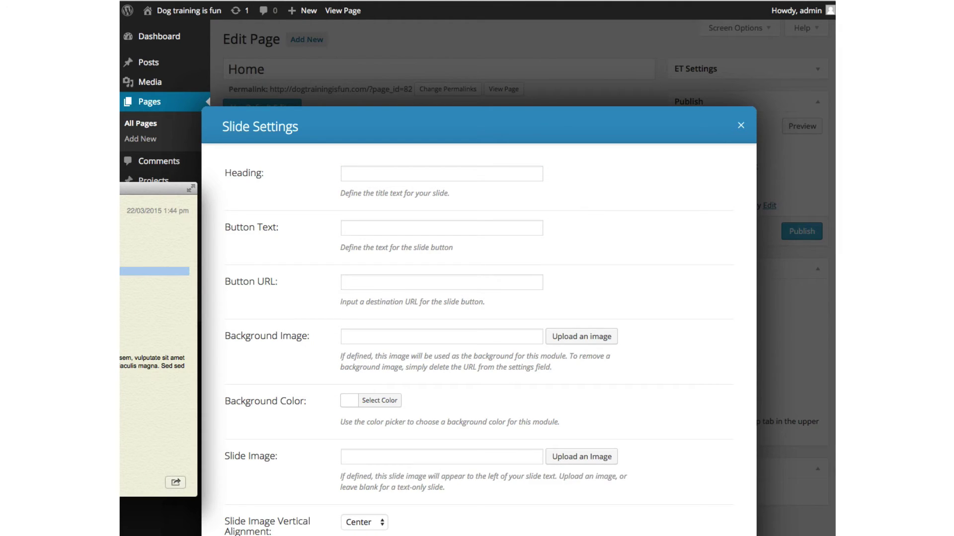
{"action": "left_click", "coordinate": [347, 180]}
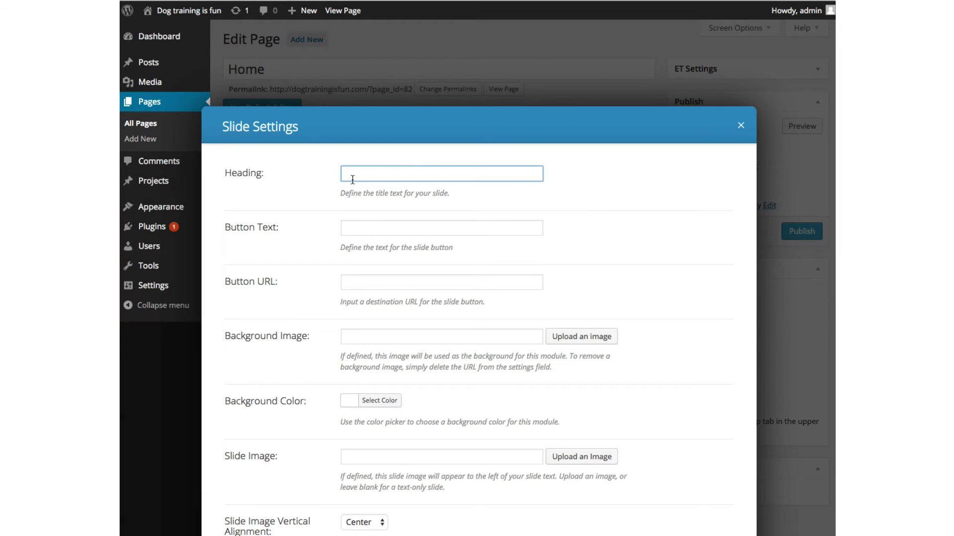
{"action": "type", "text": "New techniques for training puppies"}
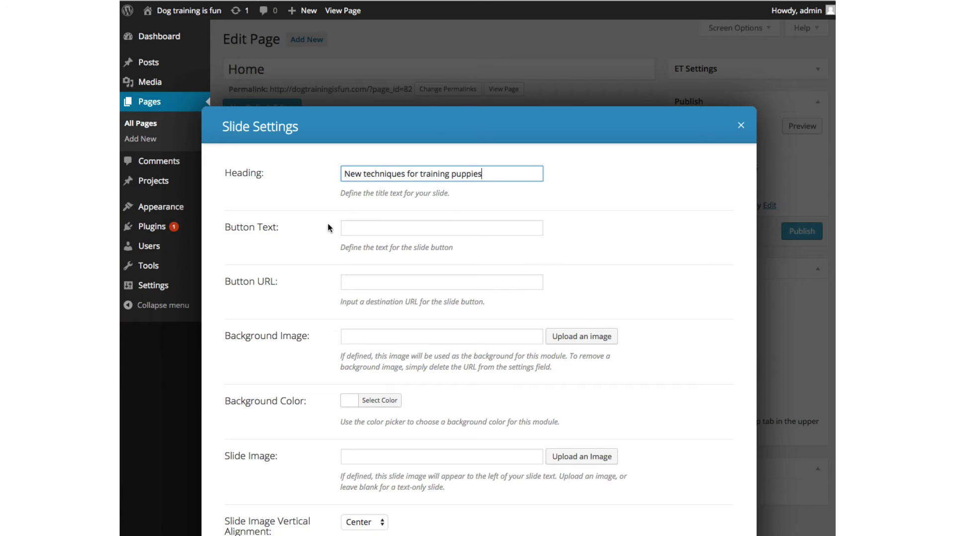
{"action": "left_click", "coordinate": [376, 223]}
{"action": "type", "text": "Learn "}
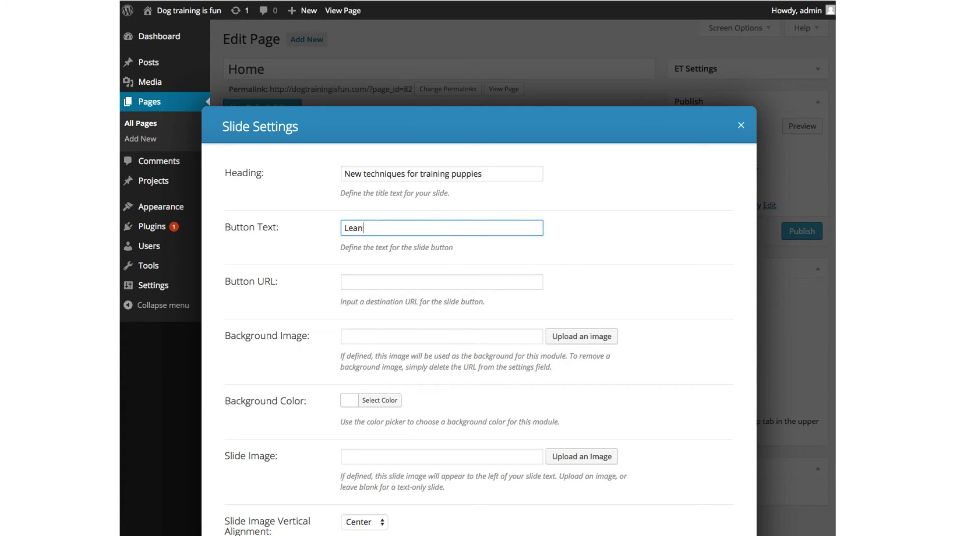
{"action": "type", "text": "more"}
{"action": "key", "text": "super+Tab"}
{"action": "triple_click", "coordinate": [154, 340]}
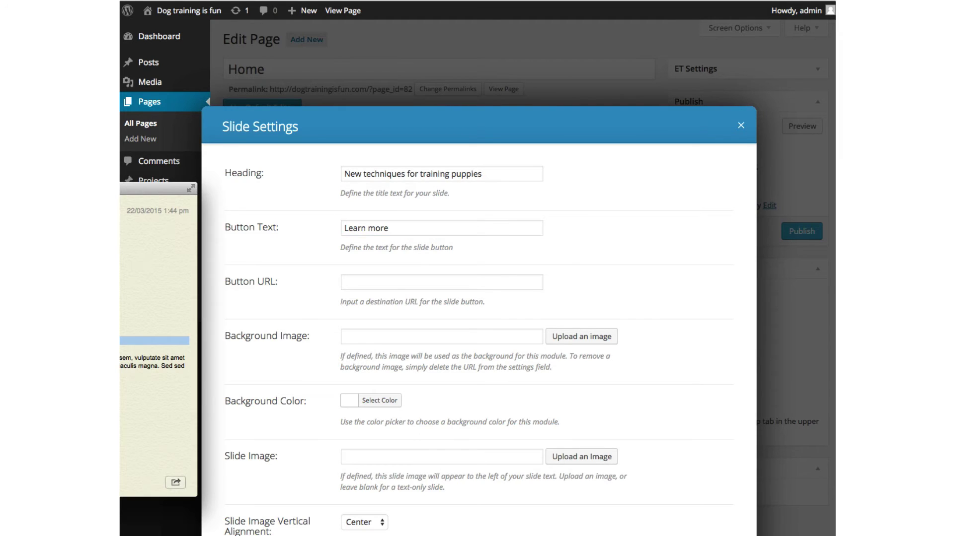
{"action": "key", "text": "super+Tab"}
{"action": "left_click", "coordinate": [392, 288]}
{"action": "type", "text": "http://www.google.com"}
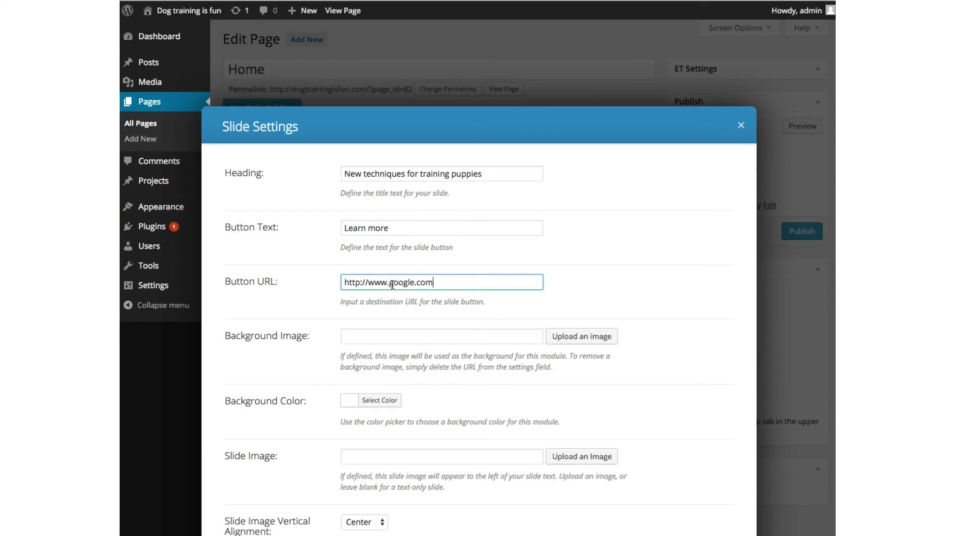
Set the second slide's background color to the orange preset #dd9933
{"action": "scroll", "coordinate": [391, 345], "scroll_direction": "down", "scroll_amount": 1}
{"action": "scroll", "coordinate": [390, 345], "scroll_direction": "down", "scroll_amount": 1}
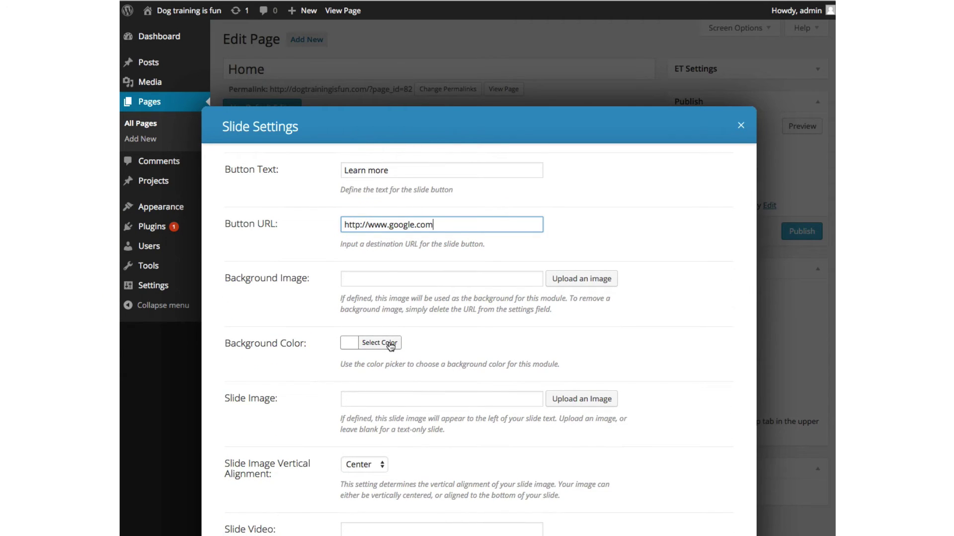
{"action": "left_click", "coordinate": [369, 344]}
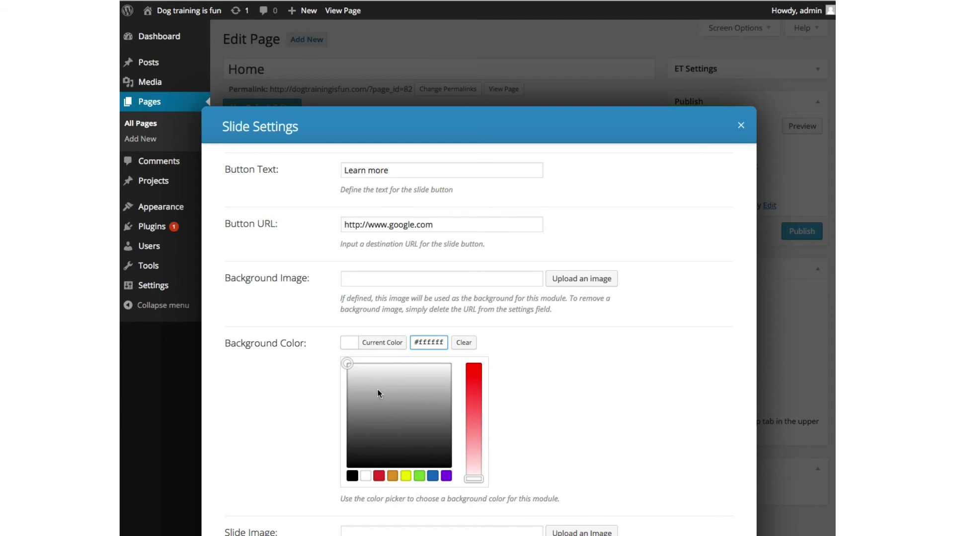
{"action": "left_click", "coordinate": [384, 403]}
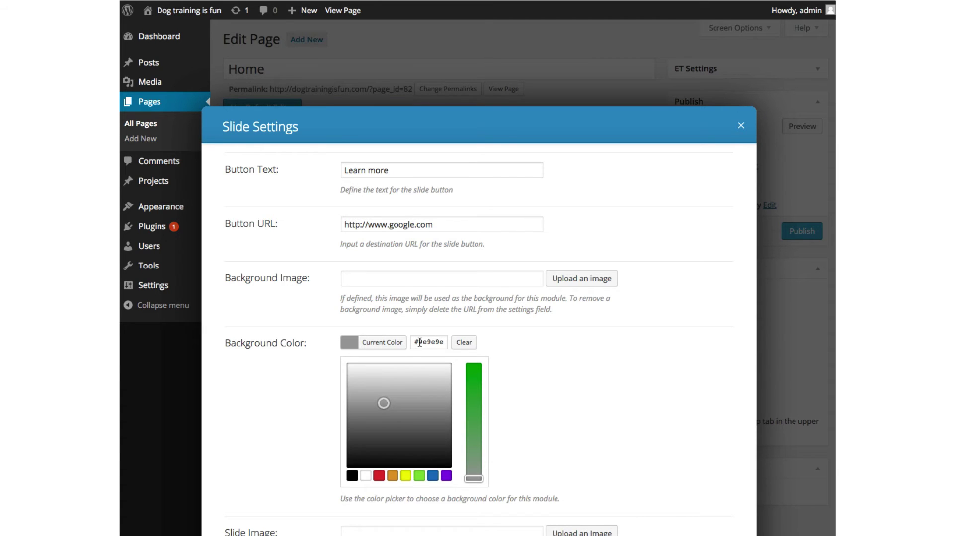
{"action": "triple_click", "coordinate": [419, 343]}
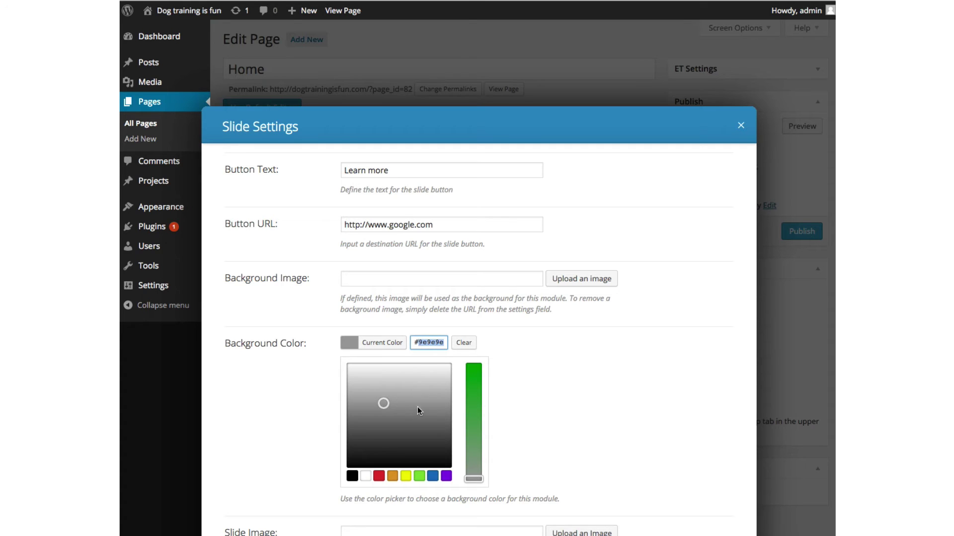
{"action": "left_click", "coordinate": [392, 477]}
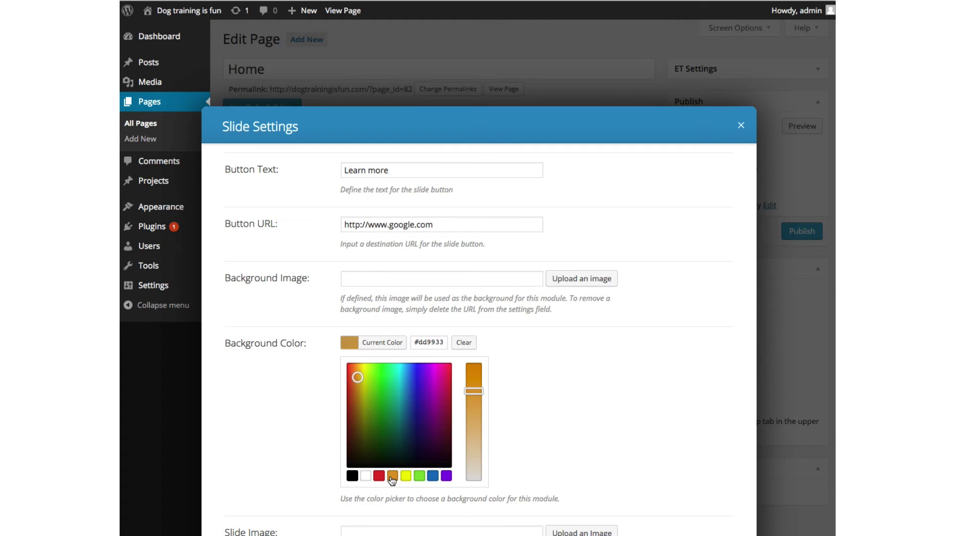
Use the photo of the puppy beside a food bowl as the second slide's image and save the slide and slider module
{"action": "scroll", "coordinate": [392, 480], "scroll_direction": "down", "scroll_amount": 5}
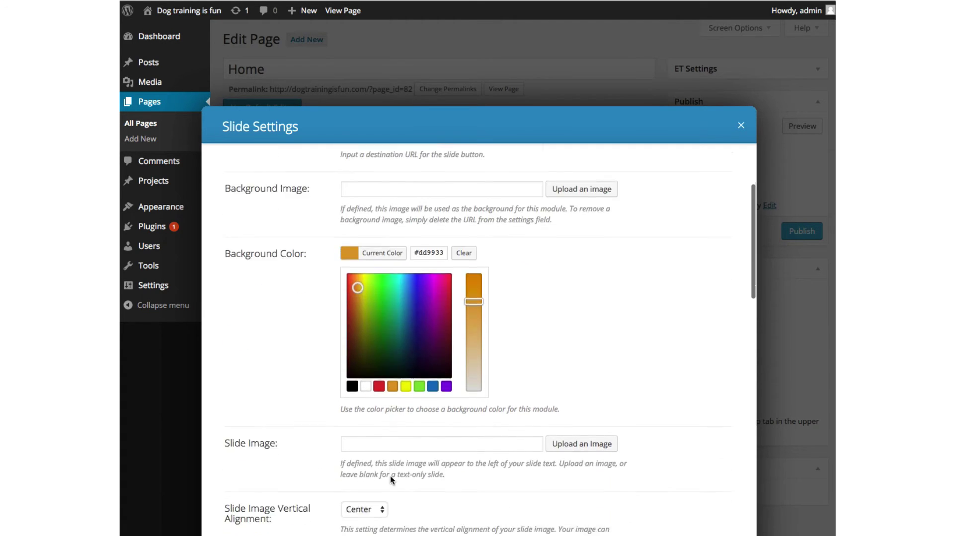
{"action": "left_click", "coordinate": [563, 324]}
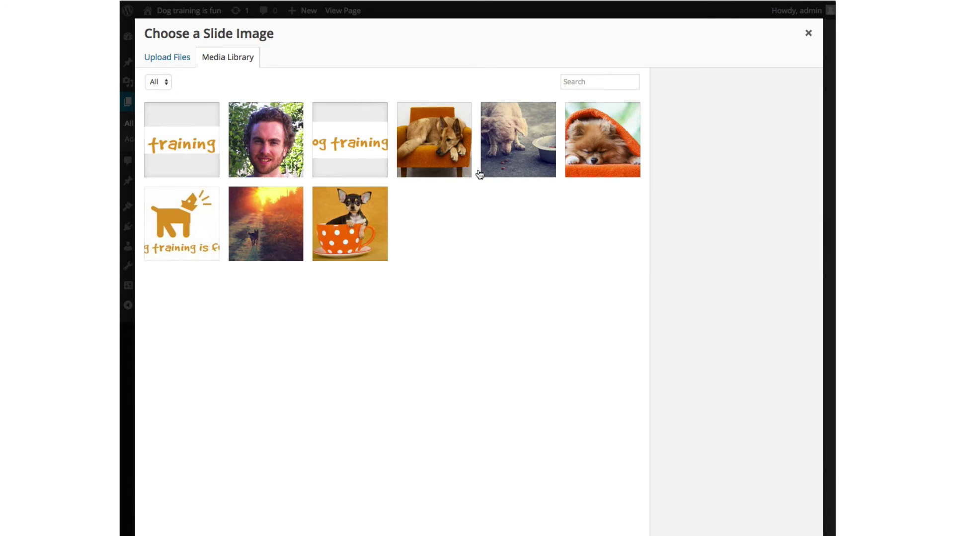
{"action": "left_click", "coordinate": [496, 168]}
{"action": "left_click", "coordinate": [773, 535]}
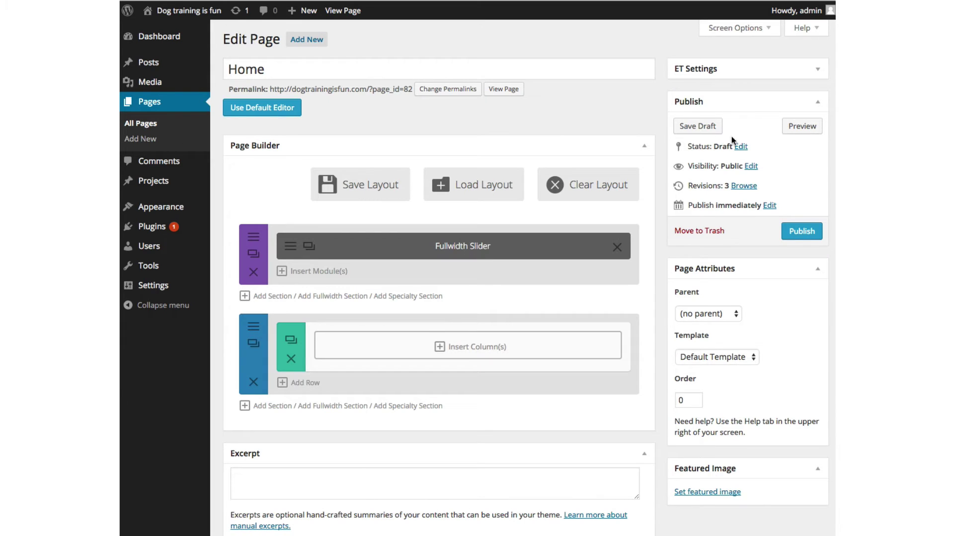
Save the Home page draft, preview both slides of the fullwidth slider and return to the page editor
{"action": "left_click", "coordinate": [711, 127]}
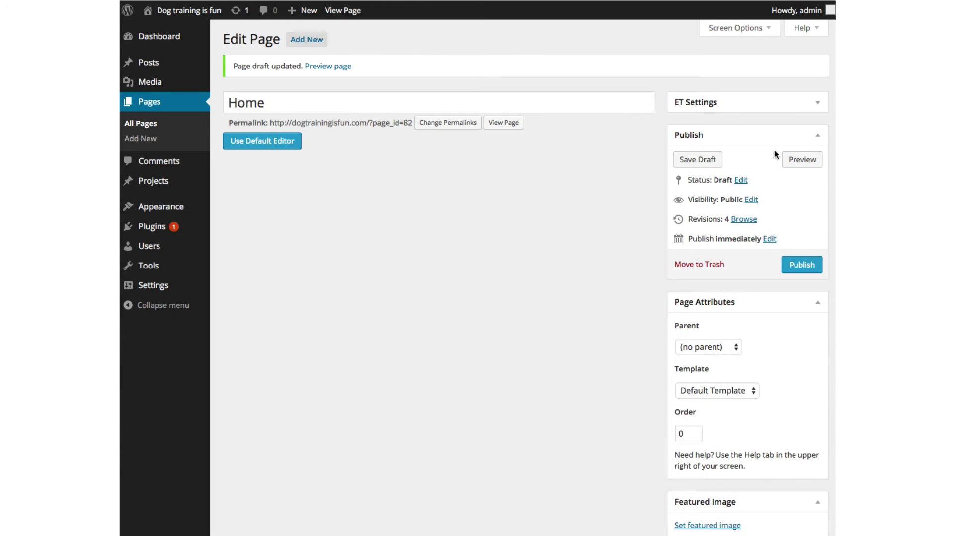
{"action": "left_click", "coordinate": [791, 158]}
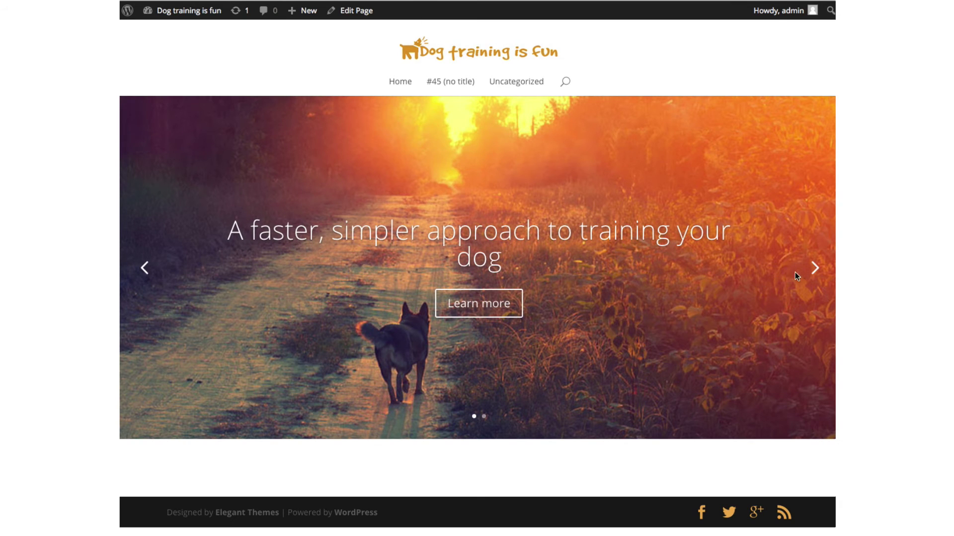
{"action": "left_click", "coordinate": [813, 269]}
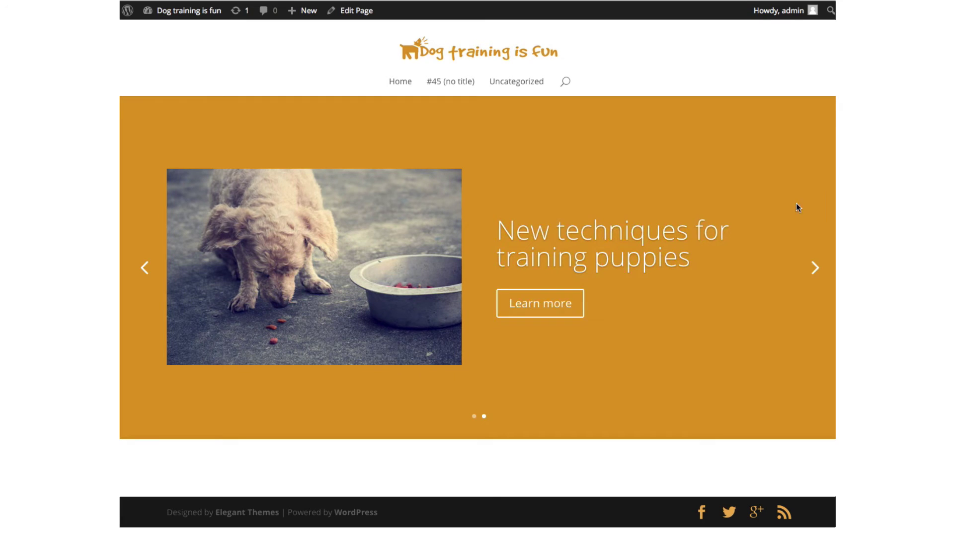
{"action": "key", "text": "ctrl+w"}
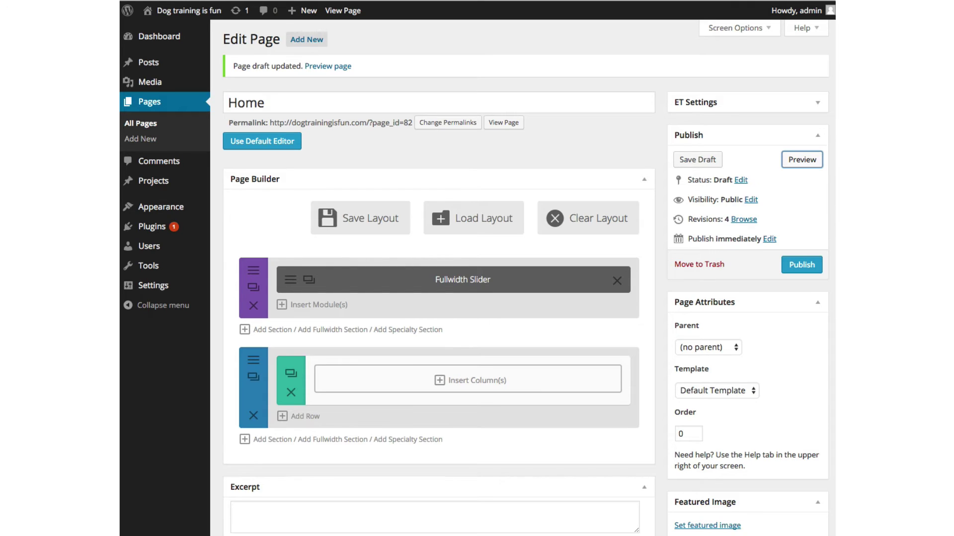
Insert a row of three 1/3 columns into the empty section below the fullwidth slider
{"action": "left_click_drag", "start_coordinate": [94, 196], "coordinate": [93, 1]}
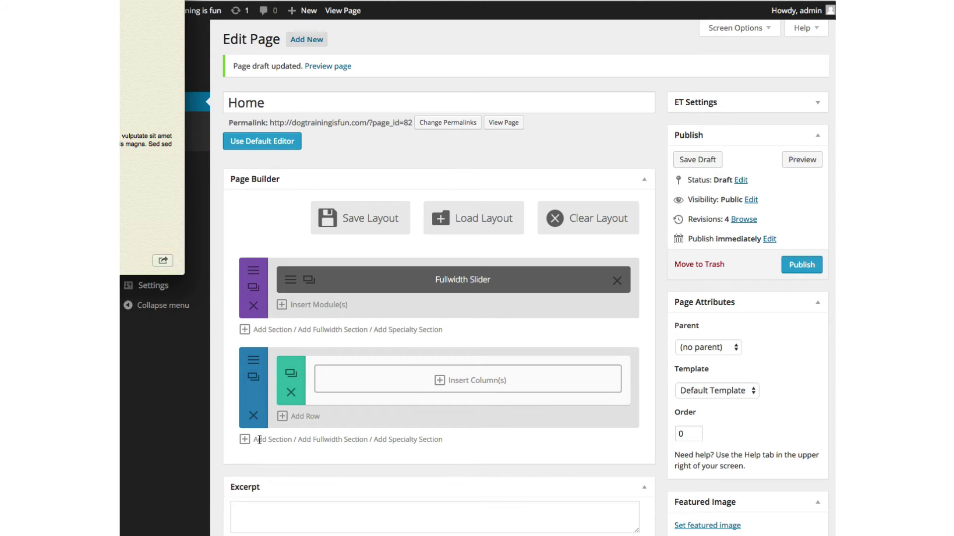
{"action": "left_click", "coordinate": [440, 382]}
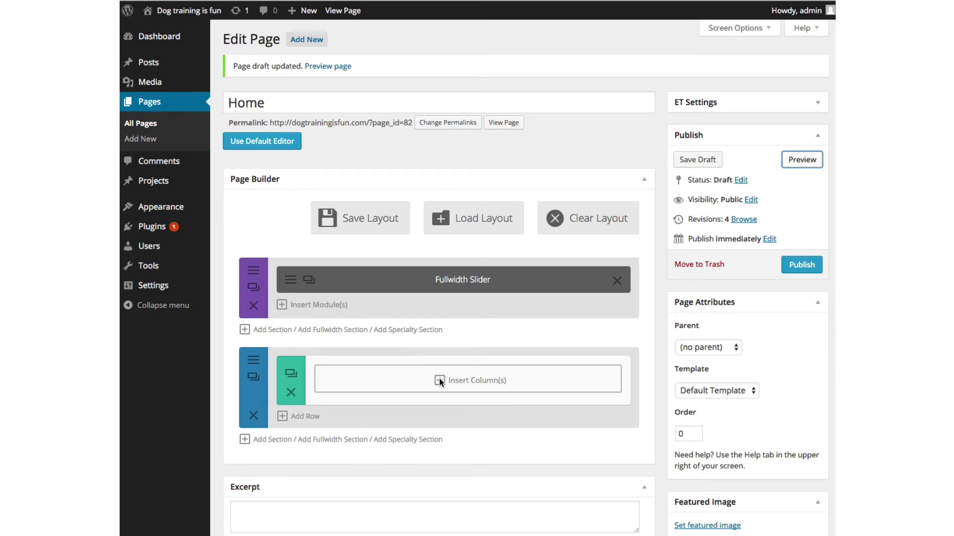
{"action": "left_click", "coordinate": [439, 381]}
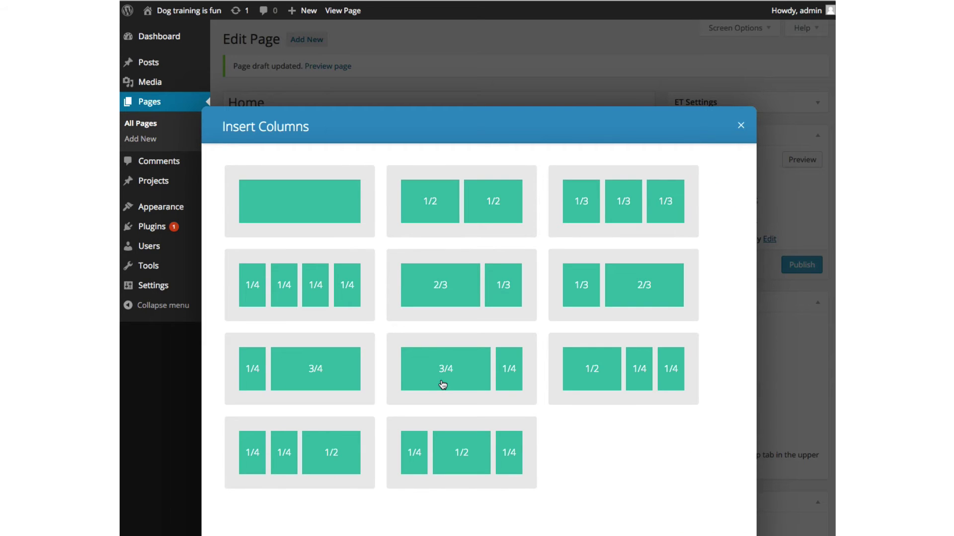
{"action": "left_click", "coordinate": [566, 222]}
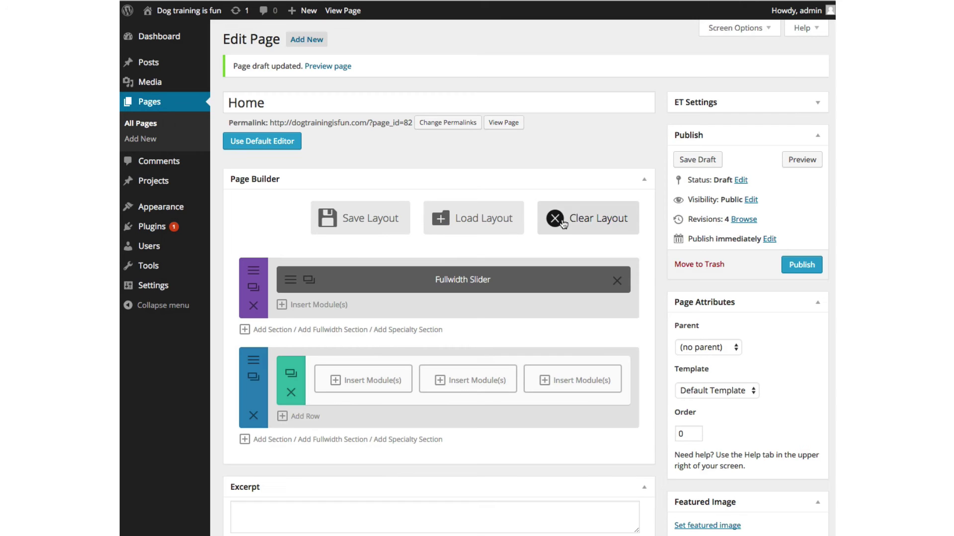
Add a Blurb module to the first of the three columns
{"action": "left_click", "coordinate": [338, 386]}
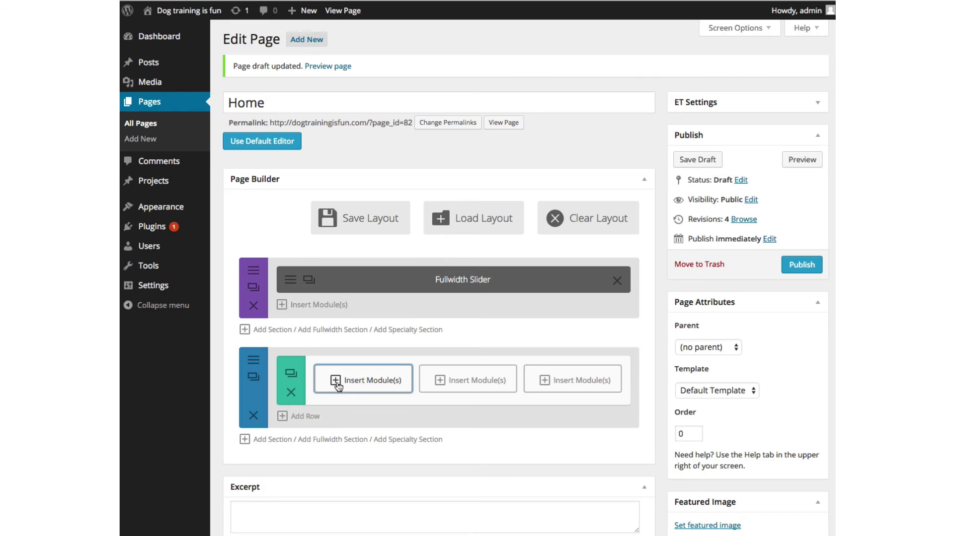
{"action": "left_click", "coordinate": [337, 386]}
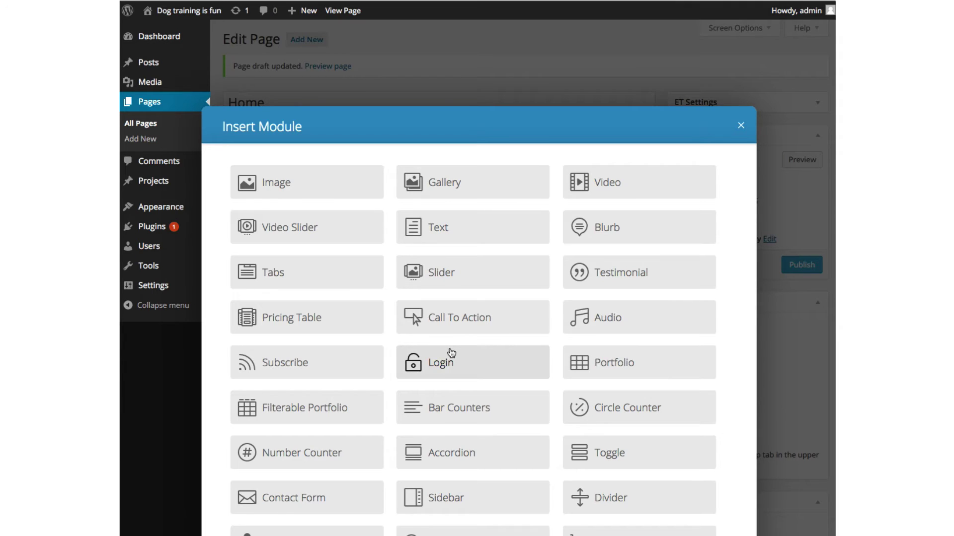
{"action": "left_click", "coordinate": [592, 239]}
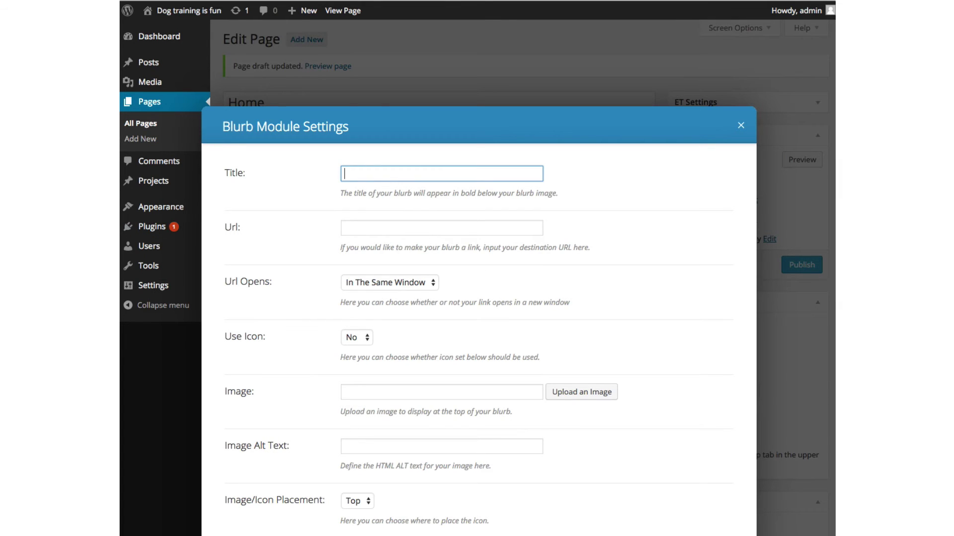
{"action": "key", "text": "super+Tab"}
{"action": "triple_click", "coordinate": [148, 102]}
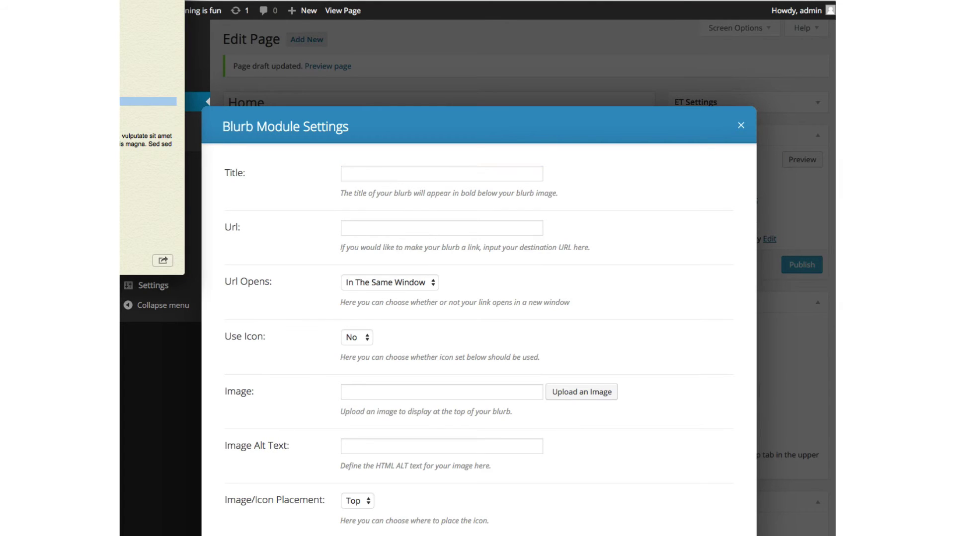
{"action": "left_click", "coordinate": [359, 179]}
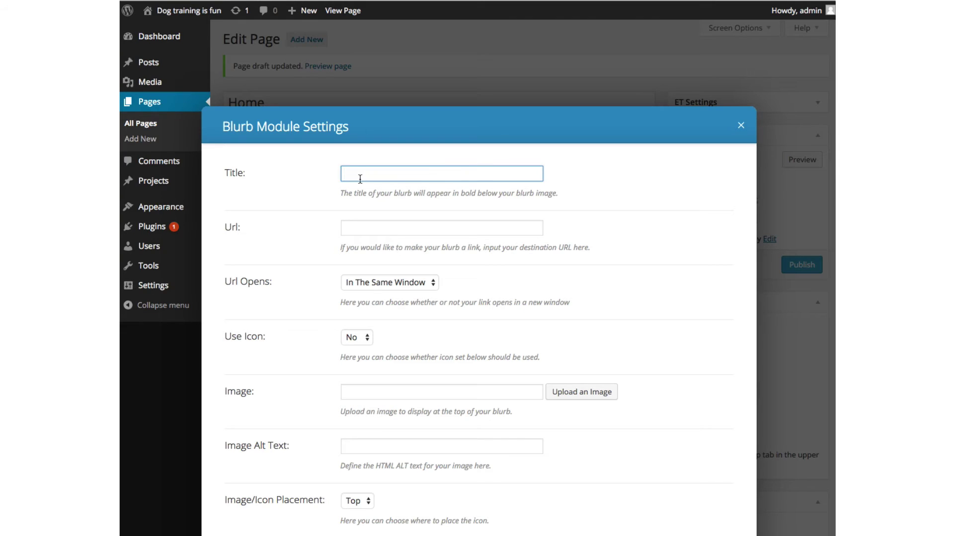
{"action": "type", "text": "A unique system"}
{"action": "key", "text": "super+Tab"}
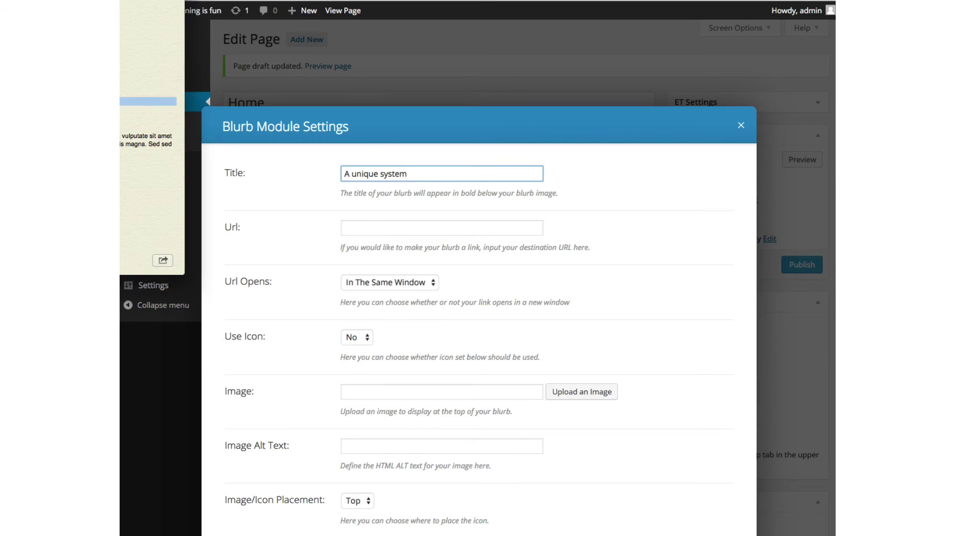
{"action": "triple_click", "coordinate": [148, 118]}
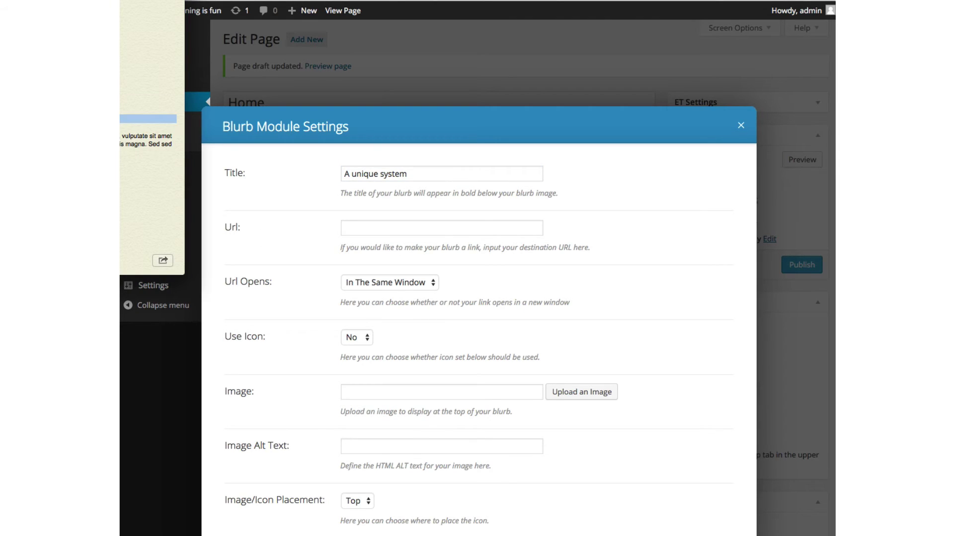
{"action": "left_click", "coordinate": [397, 228]}
{"action": "type", "text": "http://www.google.com"}
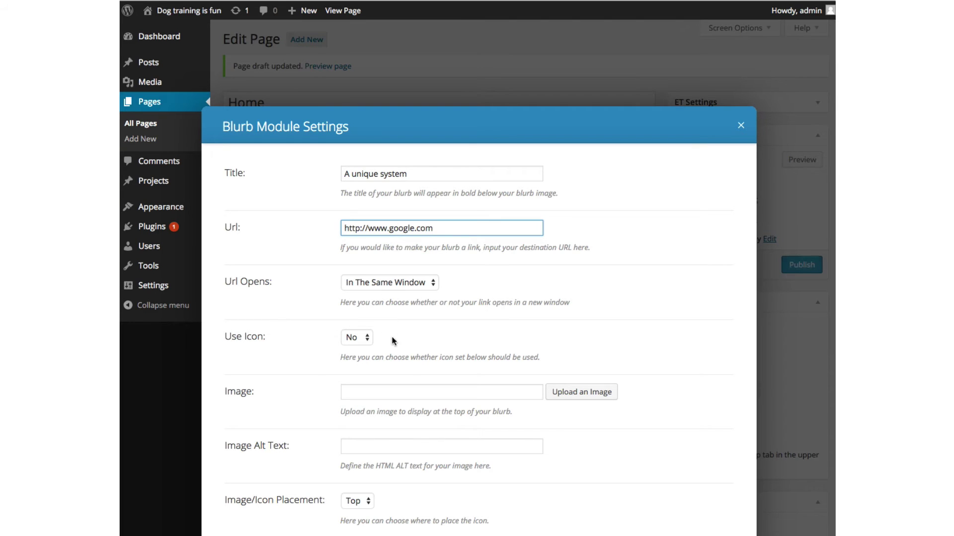
Use the media library photo dogn-on-couch-web.jpg as the blurb's image
{"action": "scroll", "coordinate": [389, 361], "scroll_direction": "down", "scroll_amount": 1}
{"action": "scroll", "coordinate": [530, 296], "scroll_direction": "down", "scroll_amount": 2}
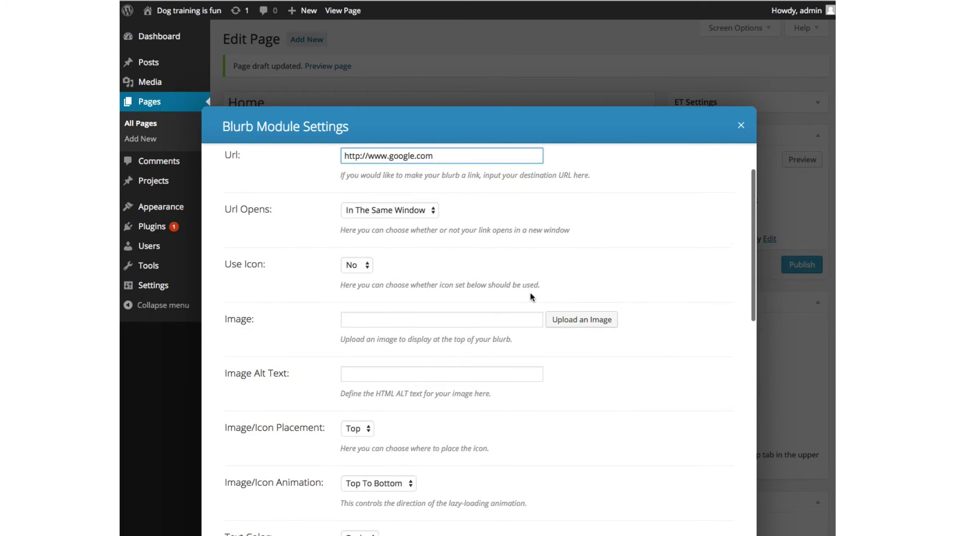
{"action": "left_click", "coordinate": [555, 318]}
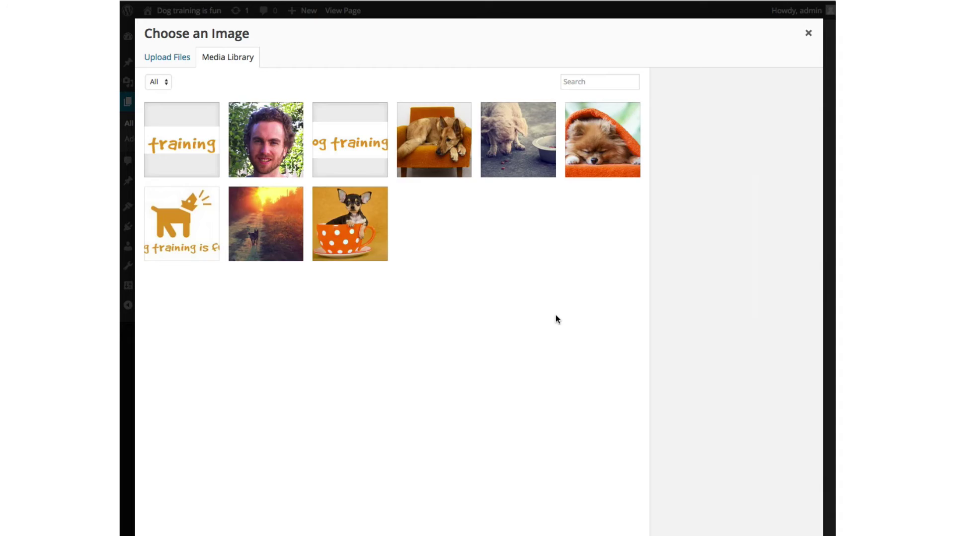
{"action": "left_click", "coordinate": [453, 168]}
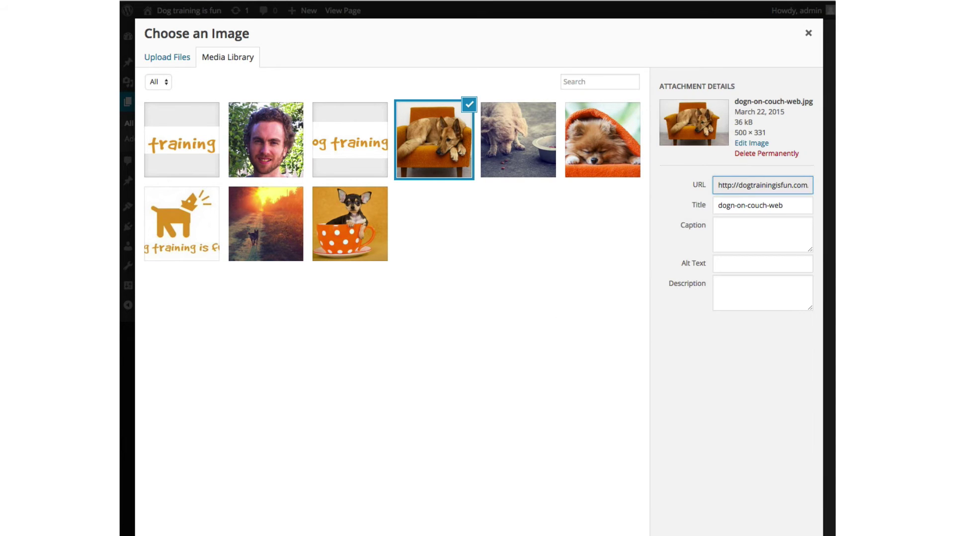
{"action": "left_click", "coordinate": [788, 535]}
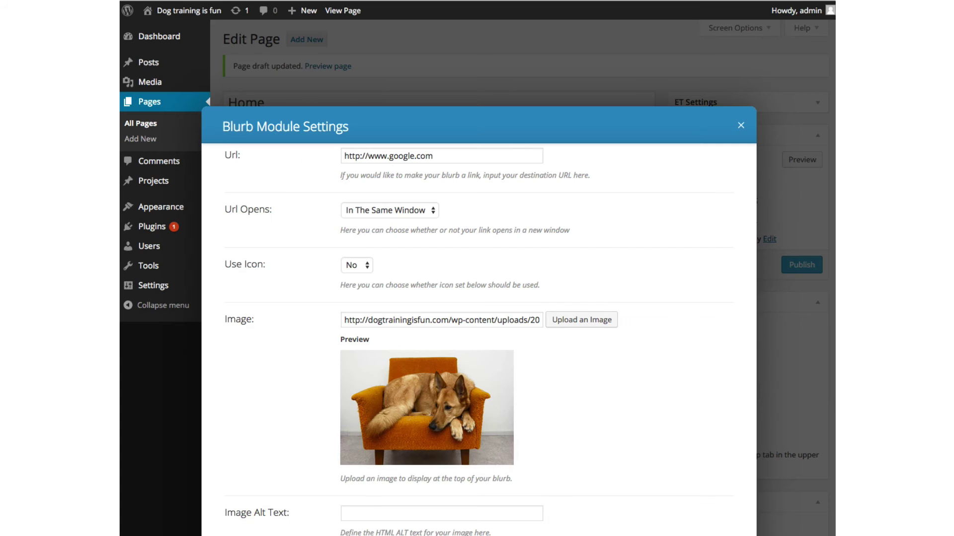
Set the blurb's image animation to Bottom To Top
{"action": "scroll", "coordinate": [566, 527], "scroll_direction": "down", "scroll_amount": 3}
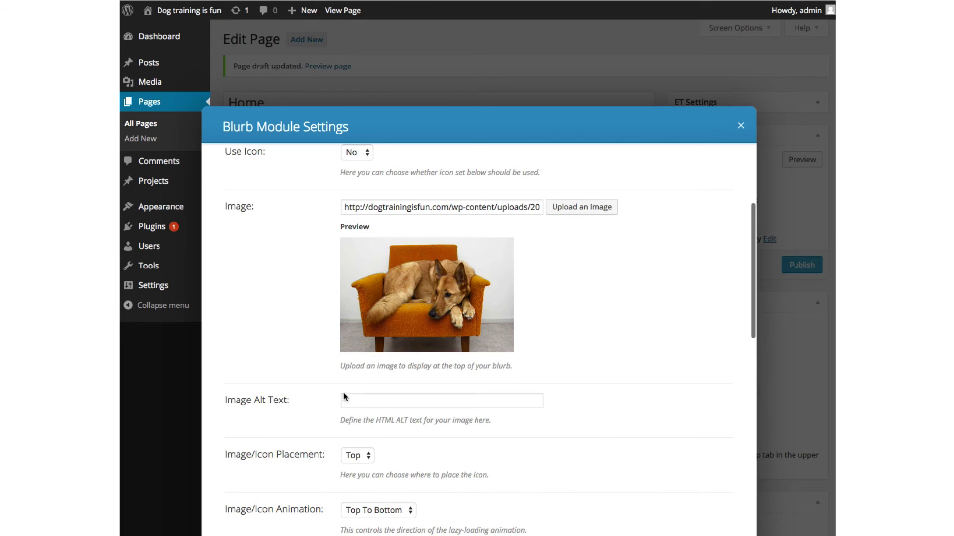
{"action": "scroll", "coordinate": [354, 397], "scroll_direction": "down", "scroll_amount": 2}
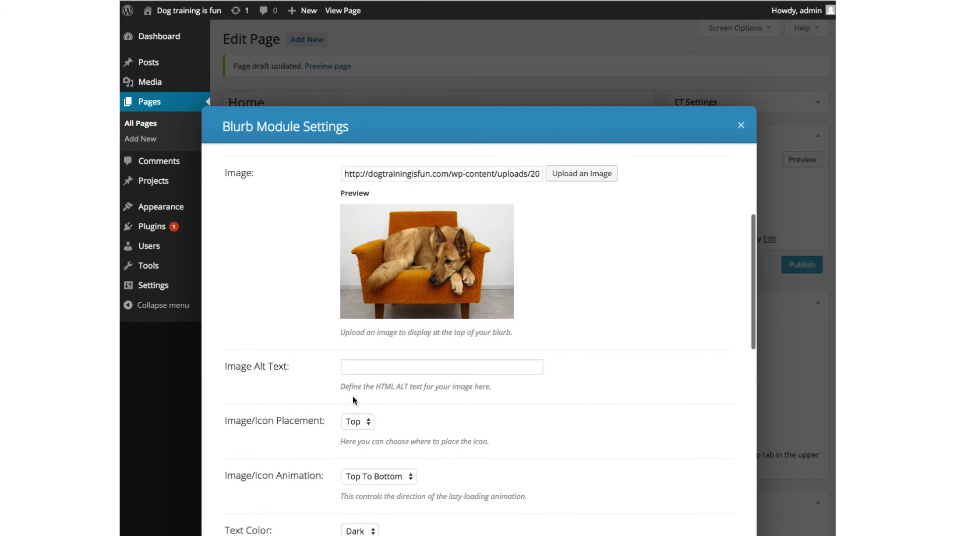
{"action": "scroll", "coordinate": [353, 399], "scroll_direction": "down", "scroll_amount": 2}
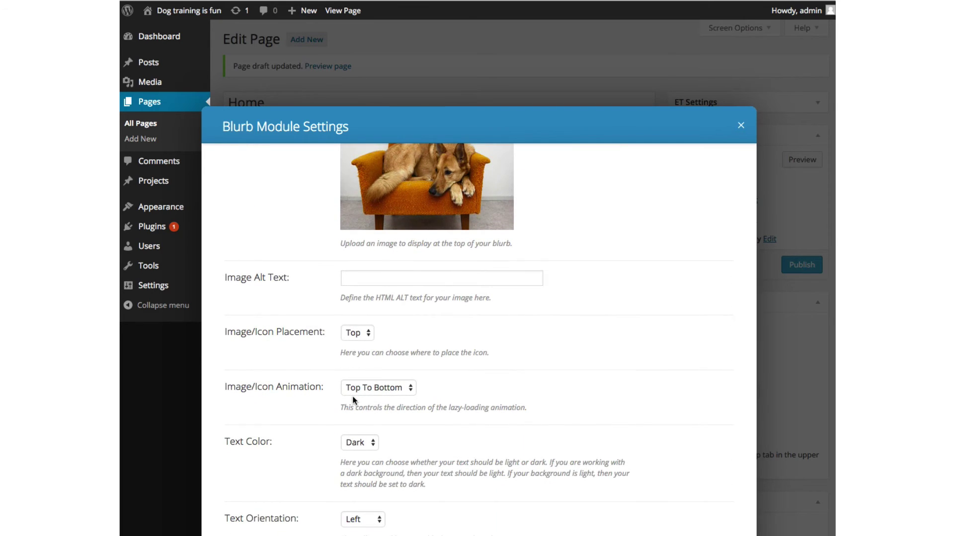
{"action": "scroll", "coordinate": [353, 400], "scroll_direction": "down", "scroll_amount": 1}
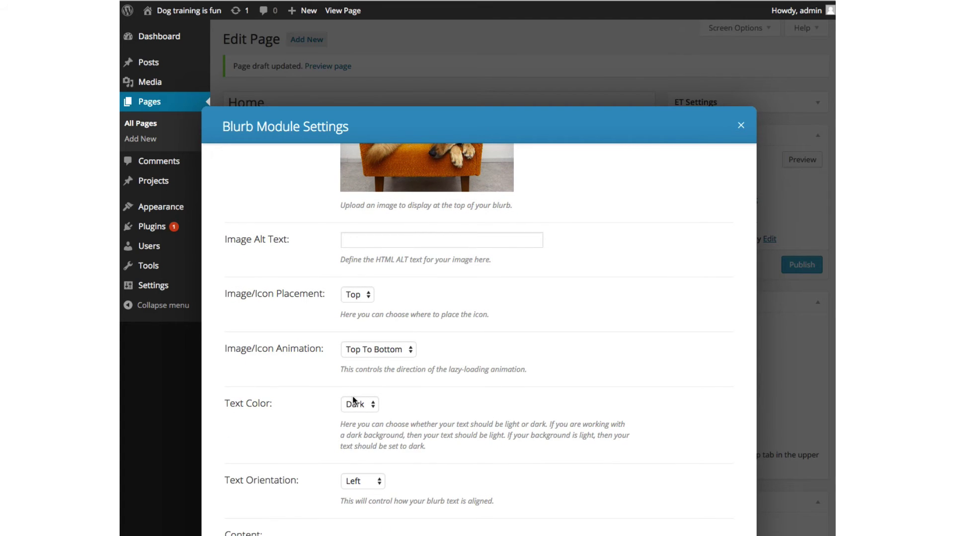
{"action": "left_click", "coordinate": [371, 353]}
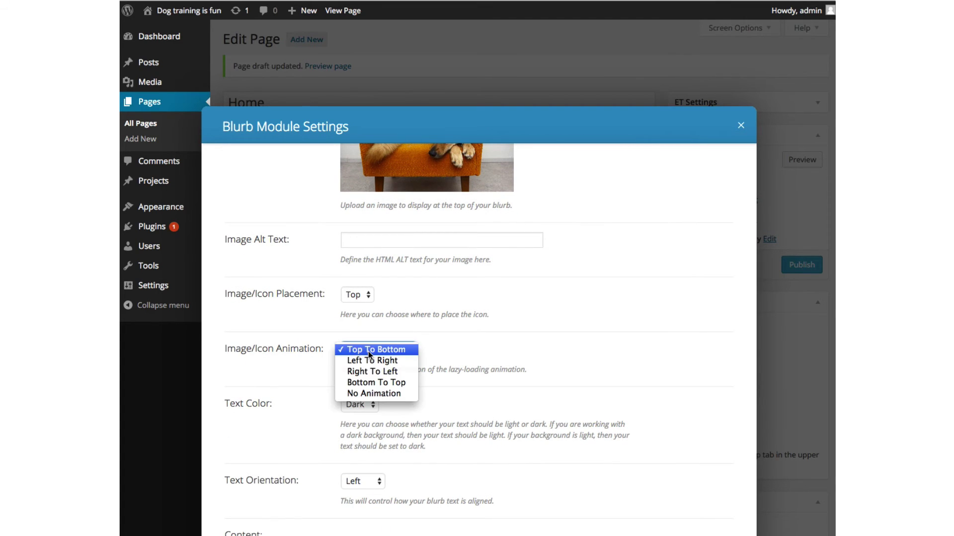
{"action": "left_click", "coordinate": [372, 383]}
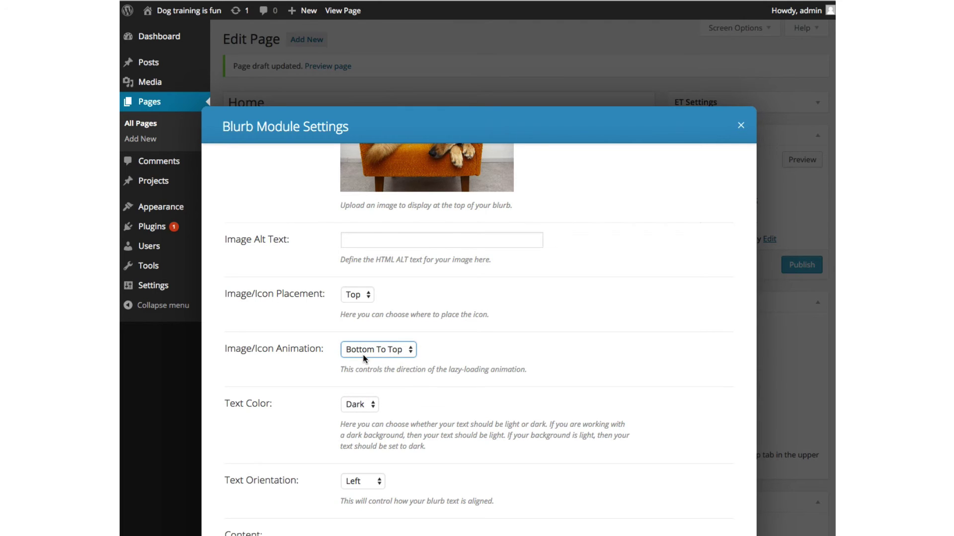
Fill the blurb's content with the "Lorem ipsum dolor sit amet" paragraph copied from the notes
{"action": "scroll", "coordinate": [363, 359], "scroll_direction": "down", "scroll_amount": 6}
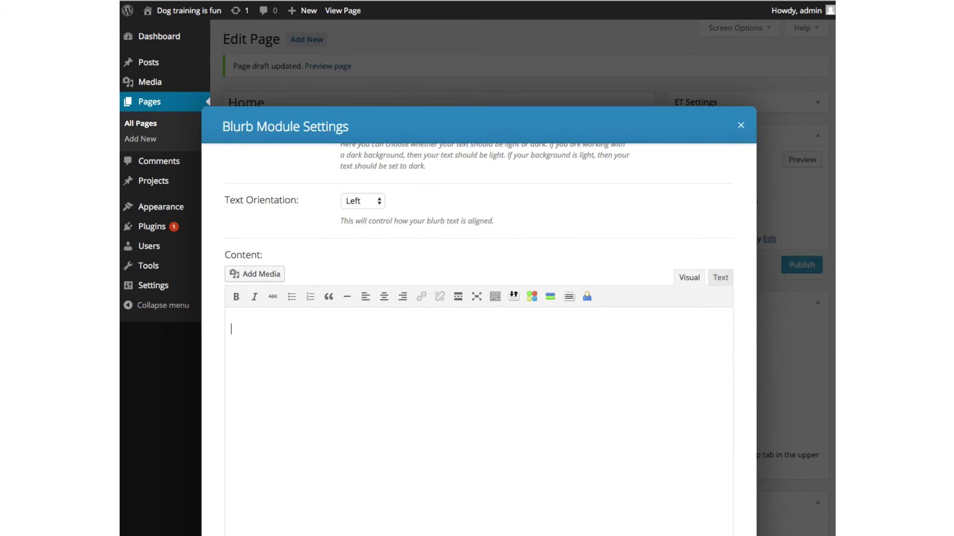
{"action": "key", "text": "super+Tab"}
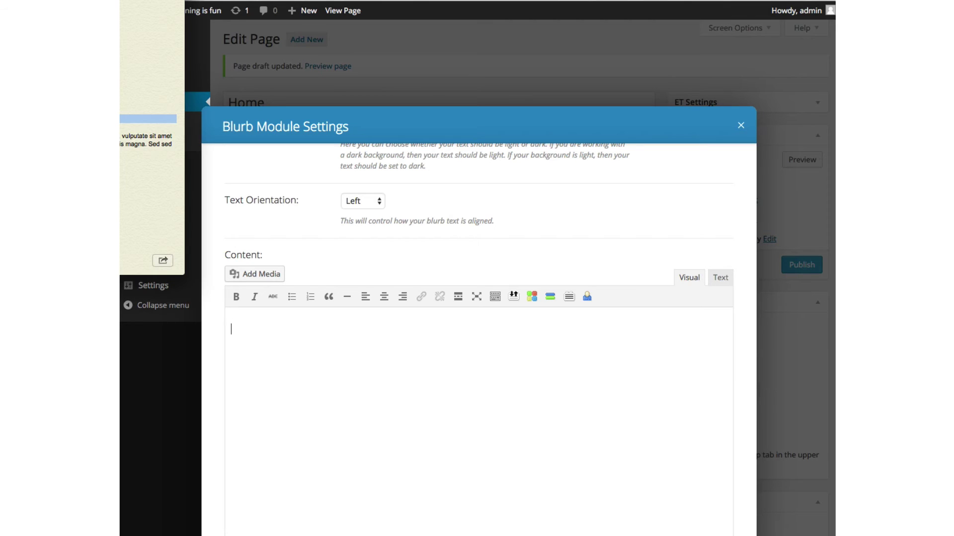
{"action": "triple_click", "coordinate": [129, 140]}
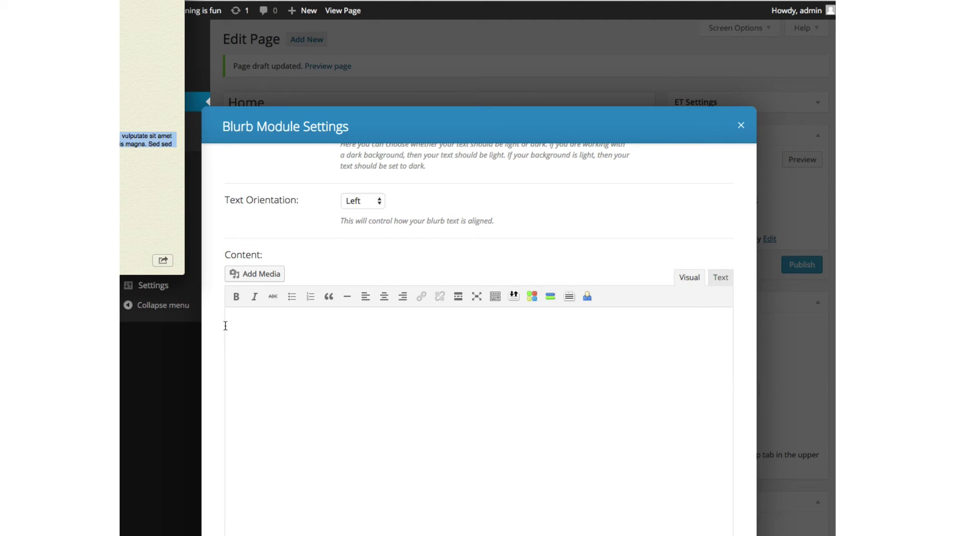
{"action": "left_click", "coordinate": [250, 318]}
{"action": "type", "text": "Lorem ipsum dolor sit amet, consectetur adipiscing elit. Praesent ex sem, vulputate sit amet lorem eu, dapibus malesuada tortor. Cras a condimentum nisi. Ut at iaculis magna. Sed sed magna ante. In gravida commodo fringilla."}
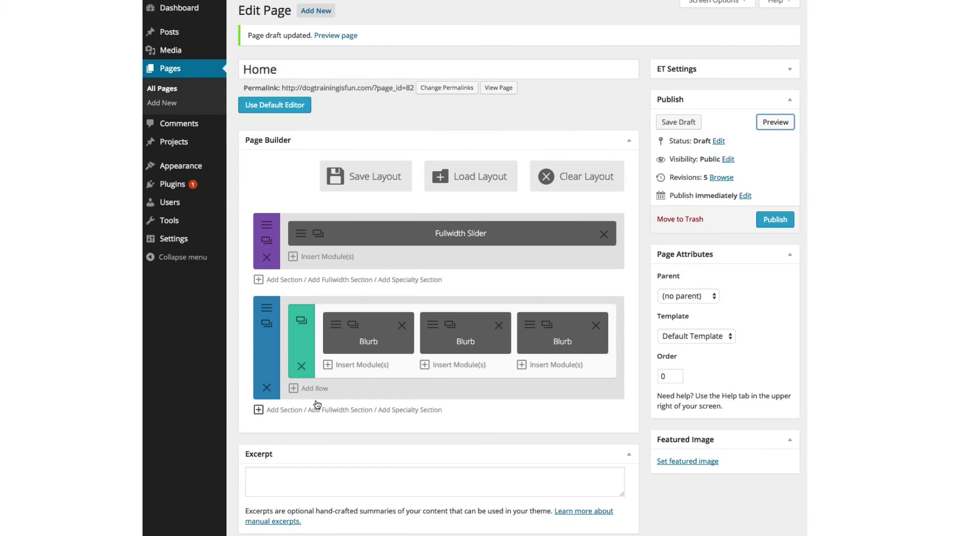
Add a regular section below the three blurbs and give its row two 1/2 columns
{"action": "scroll", "coordinate": [321, 307], "scroll_direction": "down", "scroll_amount": 5}
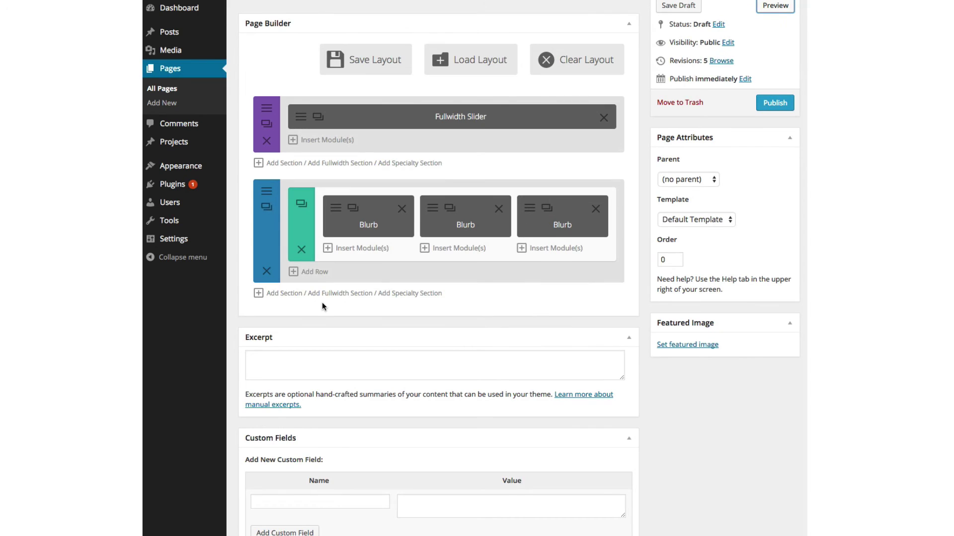
{"action": "left_click", "coordinate": [287, 293]}
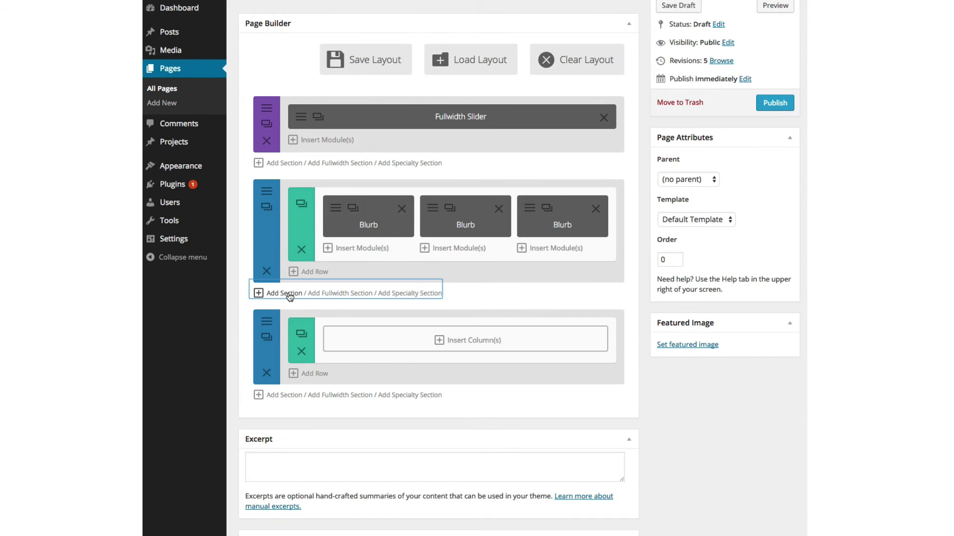
{"action": "left_click", "coordinate": [447, 341]}
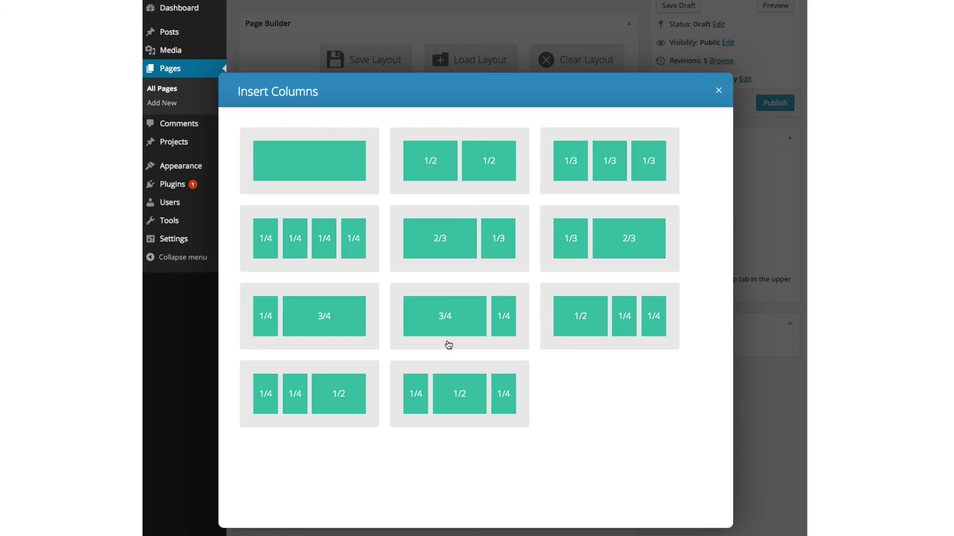
{"action": "left_click", "coordinate": [468, 177]}
Add a Testimonial module to the first half-width column and enter the author's name and the job title "Dog lover"
{"action": "left_click", "coordinate": [391, 334]}
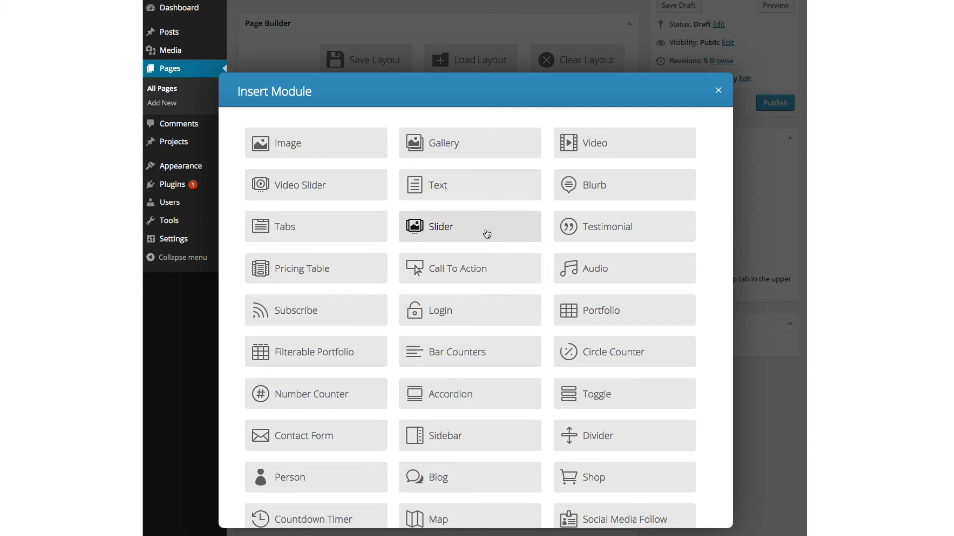
{"action": "left_click", "coordinate": [586, 226]}
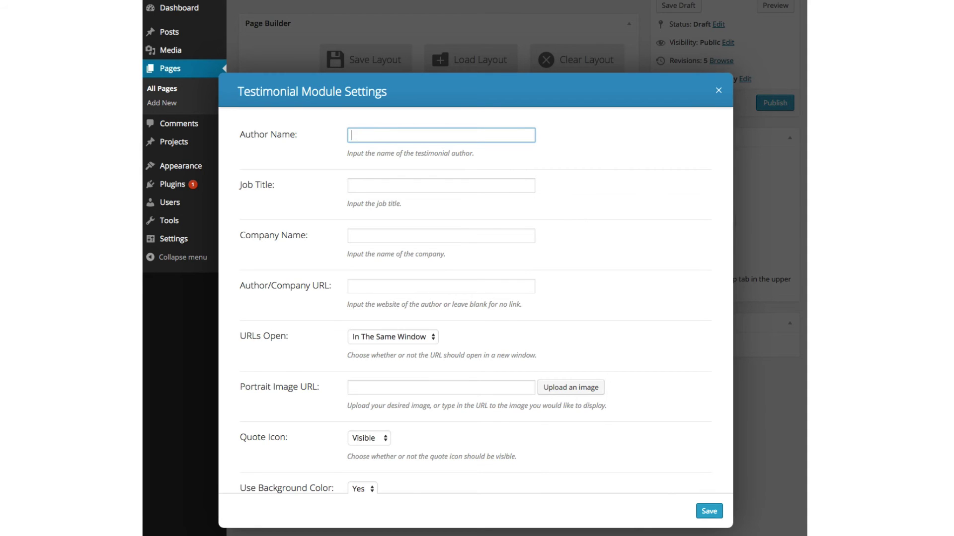
{"action": "type", "text": "Terry Robb"}
{"action": "left_click", "coordinate": [378, 185]}
{"action": "type", "text": "Dog lover"}
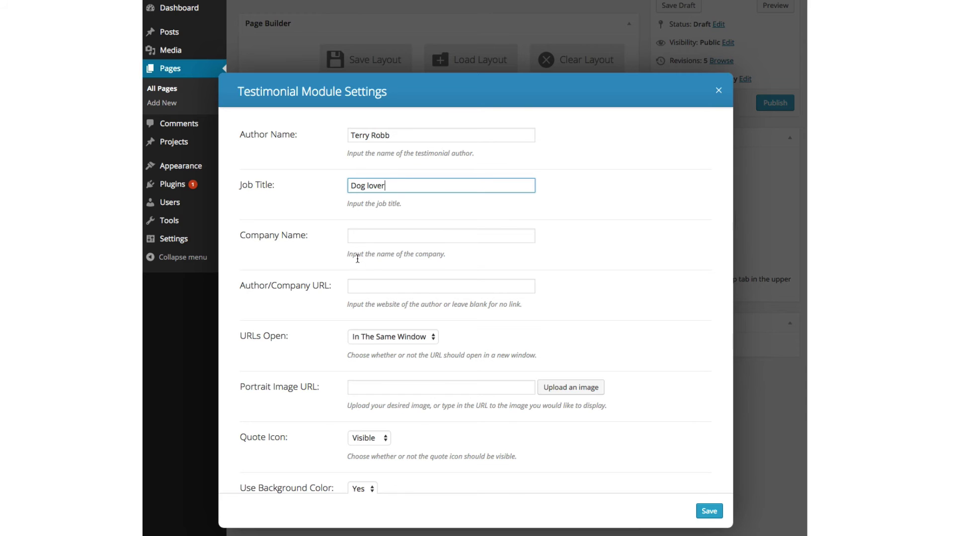
Set the testimonial's portrait image to the media library photo of the curly-haired man
{"action": "scroll", "coordinate": [365, 294], "scroll_direction": "down", "scroll_amount": 4}
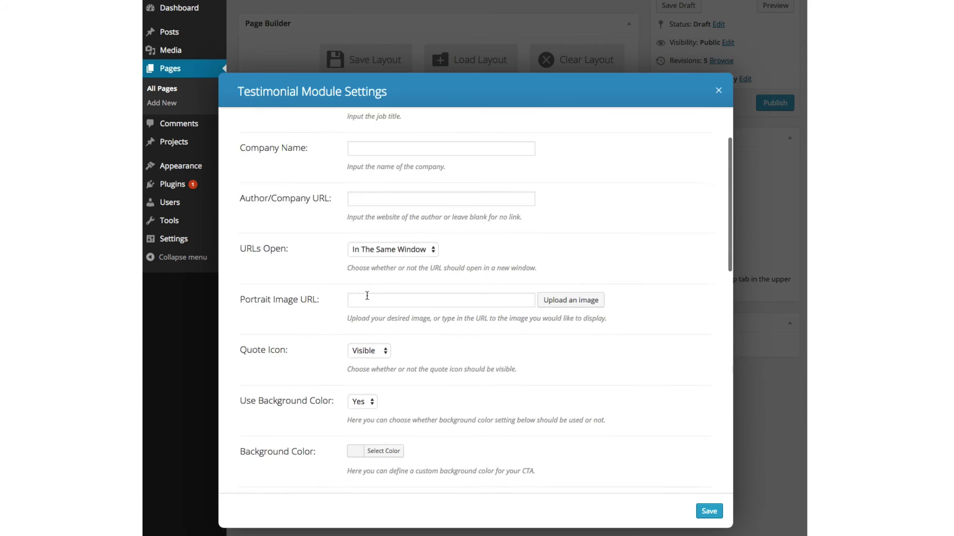
{"action": "scroll", "coordinate": [367, 296], "scroll_direction": "down", "scroll_amount": 5}
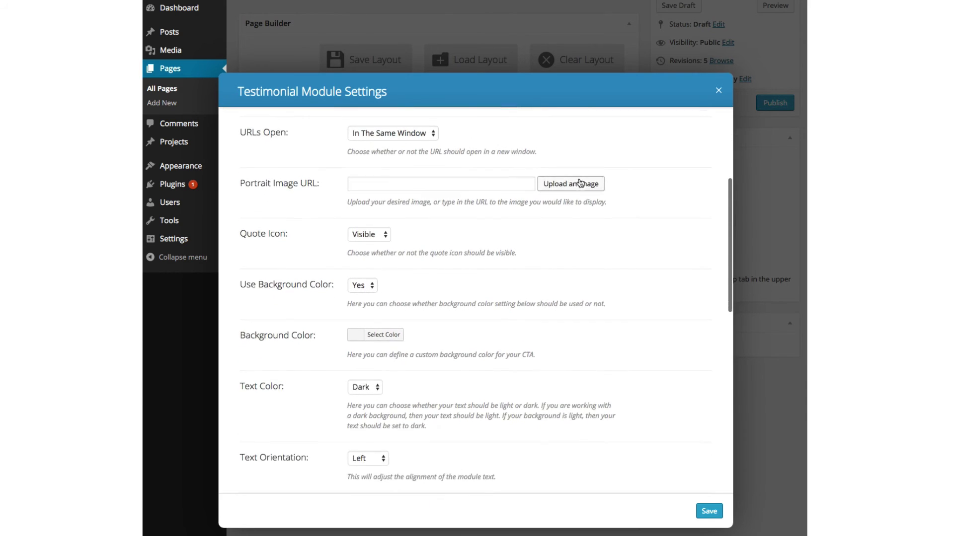
{"action": "left_click", "coordinate": [580, 184]}
{"action": "left_click", "coordinate": [281, 113]}
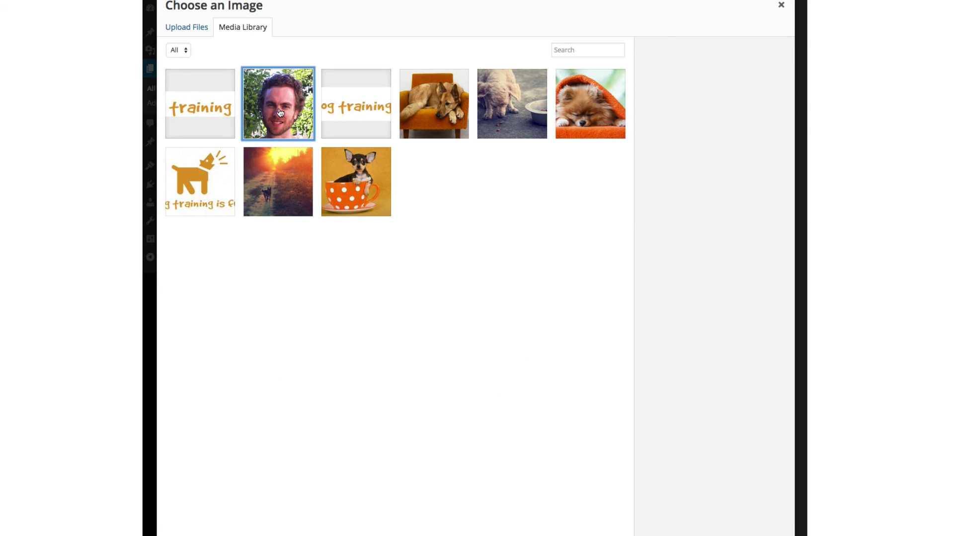
{"action": "left_click", "coordinate": [753, 535]}
Fill the testimonial's content with the "Lorem ipsum dolor sit amet" paragraph and save the module
{"action": "scroll", "coordinate": [578, 470], "scroll_direction": "down", "scroll_amount": 3}
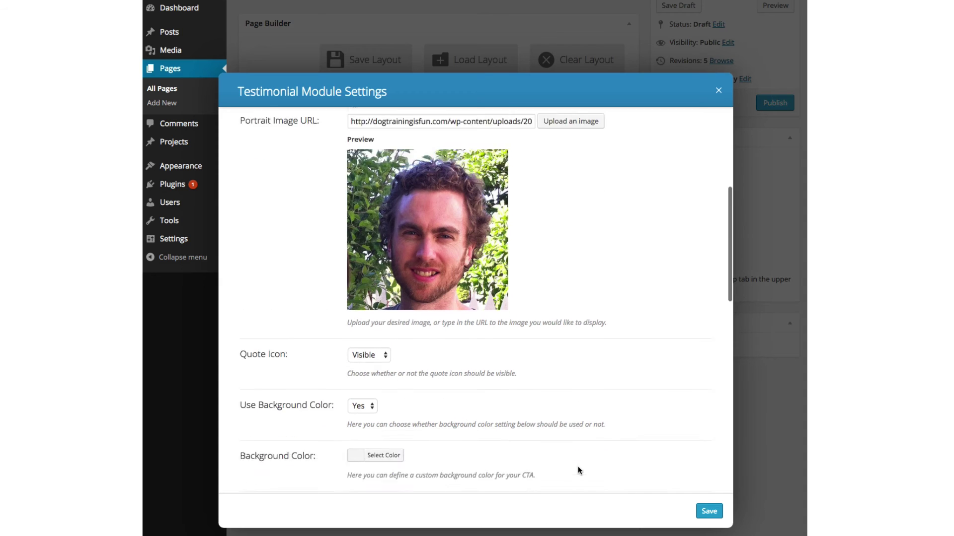
{"action": "scroll", "coordinate": [579, 469], "scroll_direction": "down", "scroll_amount": 10}
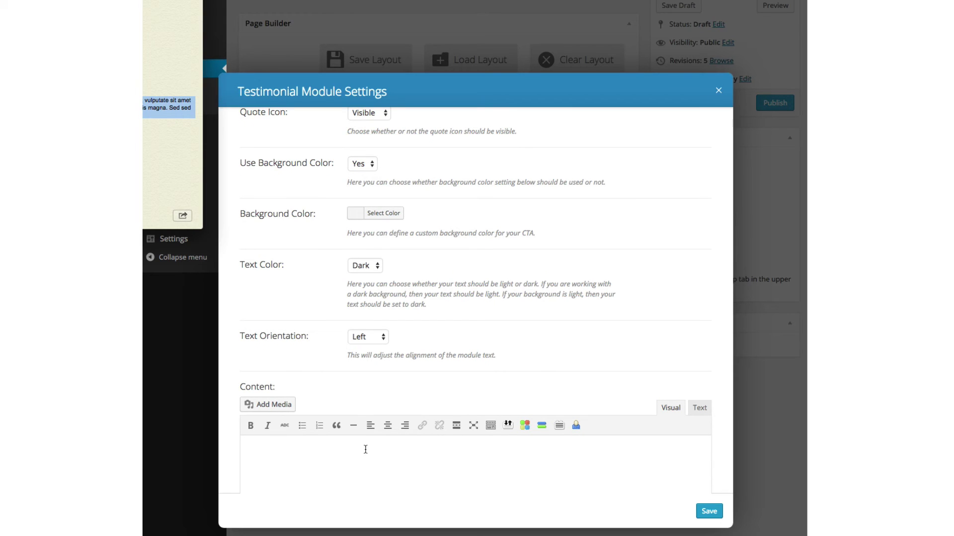
{"action": "type", "text": "Lorem ipsum dolor sit amet, consectetur adipiscing elit. Praesent ex sem, vulputate sit amet lorem eu, dapibus malesuada tortor. Cras a condimentum nisi. Ut at iaculis magna. Sed sed magna ante. In gravida commodo fringilla."}
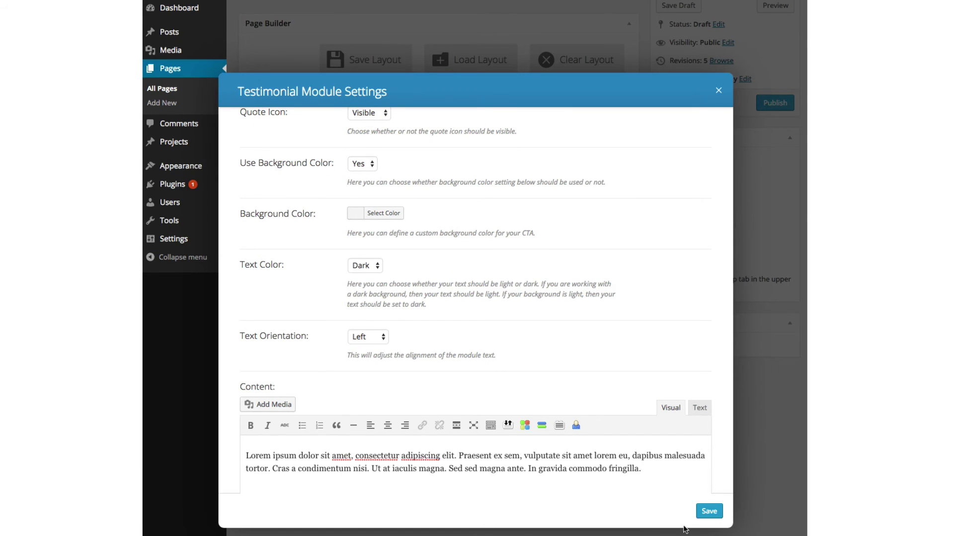
{"action": "left_click", "coordinate": [709, 511]}
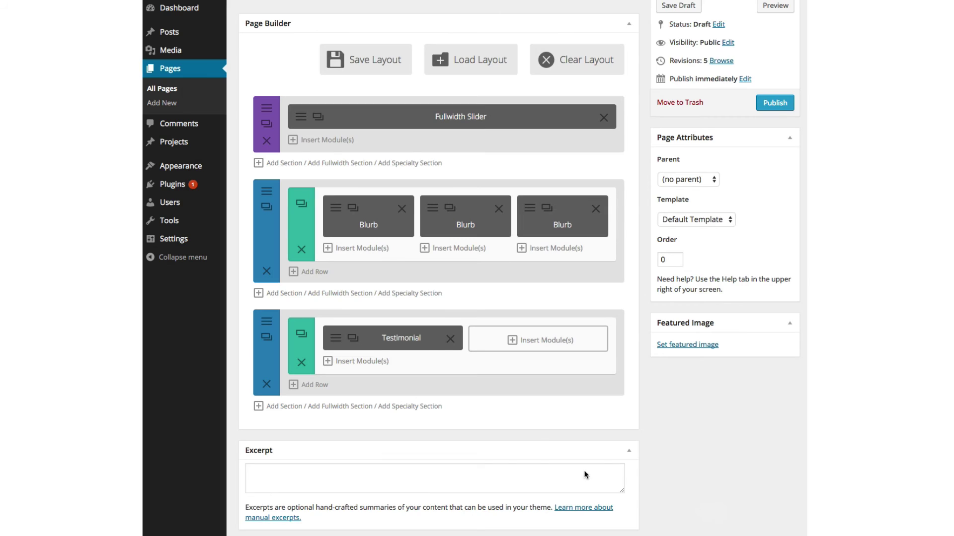
Clone the testimonial row and move the copied modules into the first row, two testimonials in each half-width column
{"action": "left_click", "coordinate": [301, 336]}
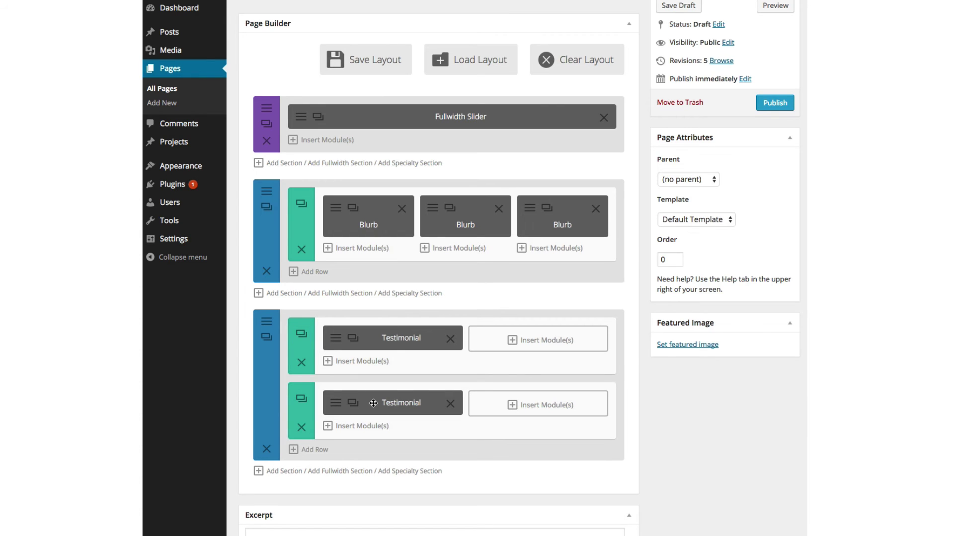
{"action": "left_click_drag", "start_coordinate": [367, 401], "coordinate": [537, 339]}
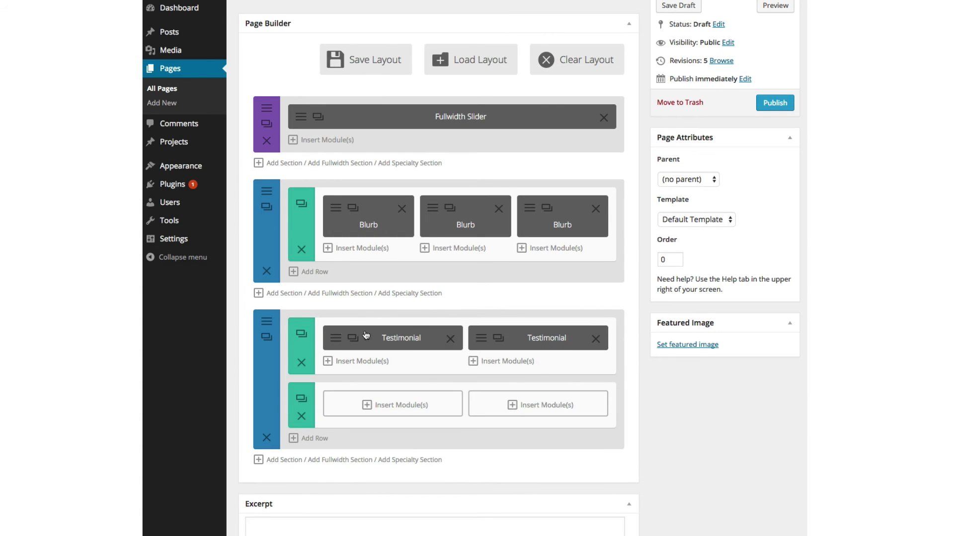
{"action": "left_click", "coordinate": [301, 334]}
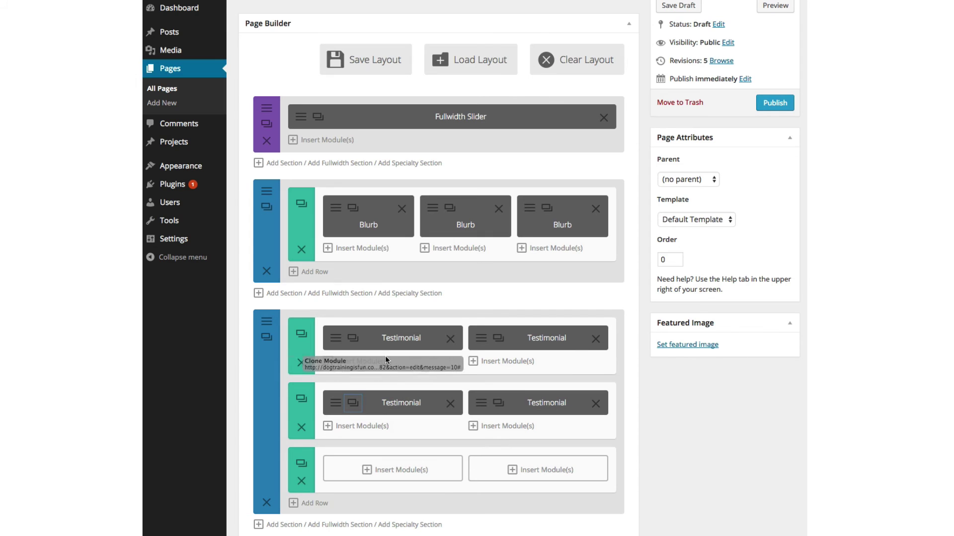
{"action": "left_click_drag", "start_coordinate": [395, 401], "coordinate": [393, 350]}
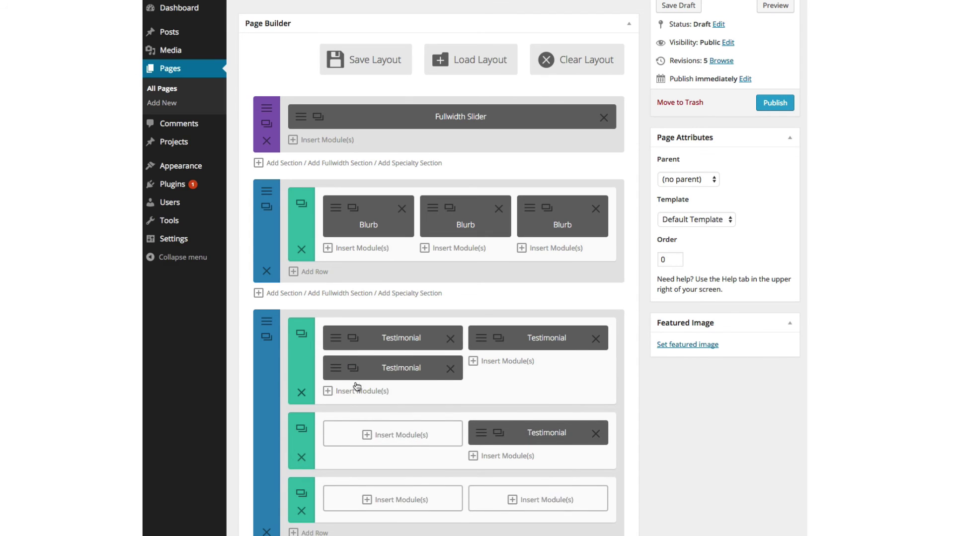
{"action": "left_click_drag", "start_coordinate": [524, 433], "coordinate": [528, 364]}
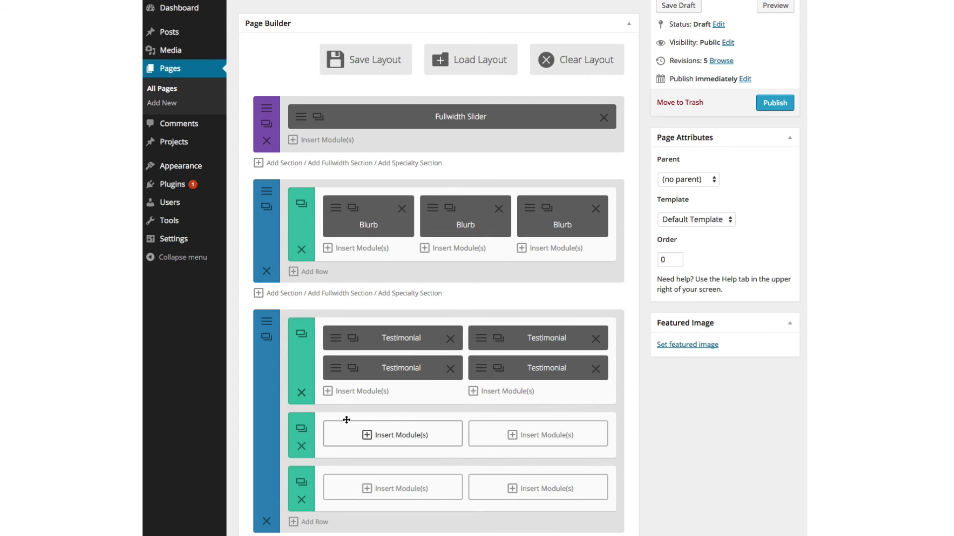
Delete the two empty rows below the four testimonials and save the page as a draft
{"action": "left_click", "coordinate": [301, 446]}
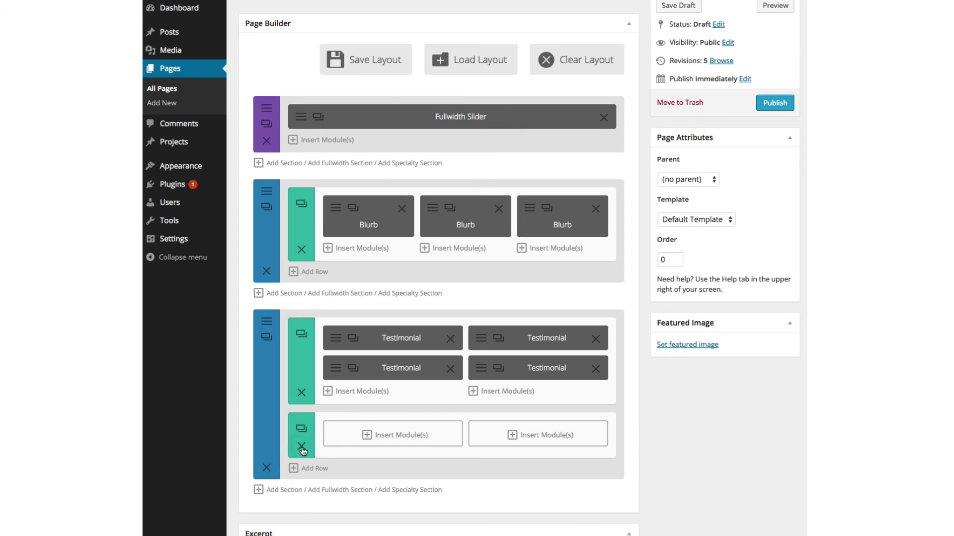
{"action": "left_click", "coordinate": [302, 447]}
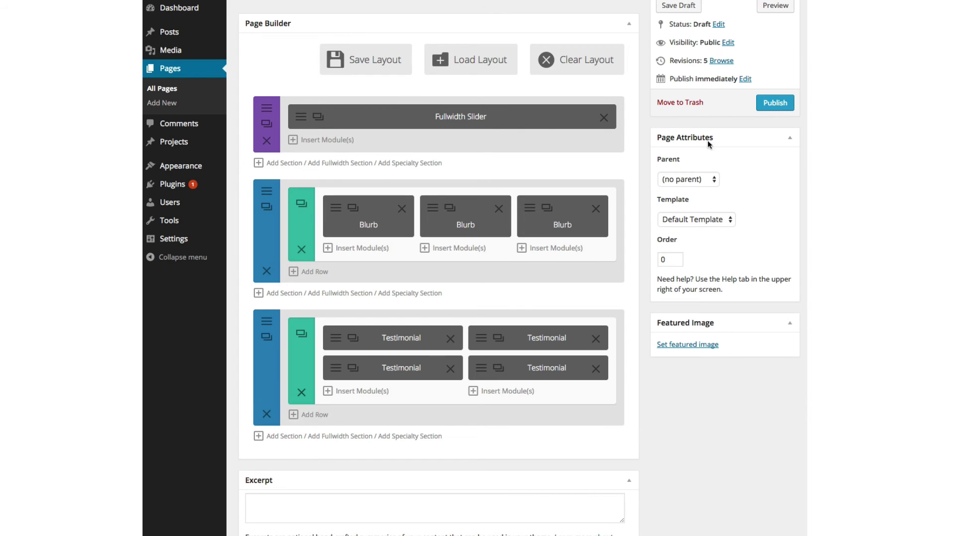
{"action": "scroll", "coordinate": [678, 97], "scroll_direction": "up", "scroll_amount": 1}
{"action": "left_click", "coordinate": [683, 33]}
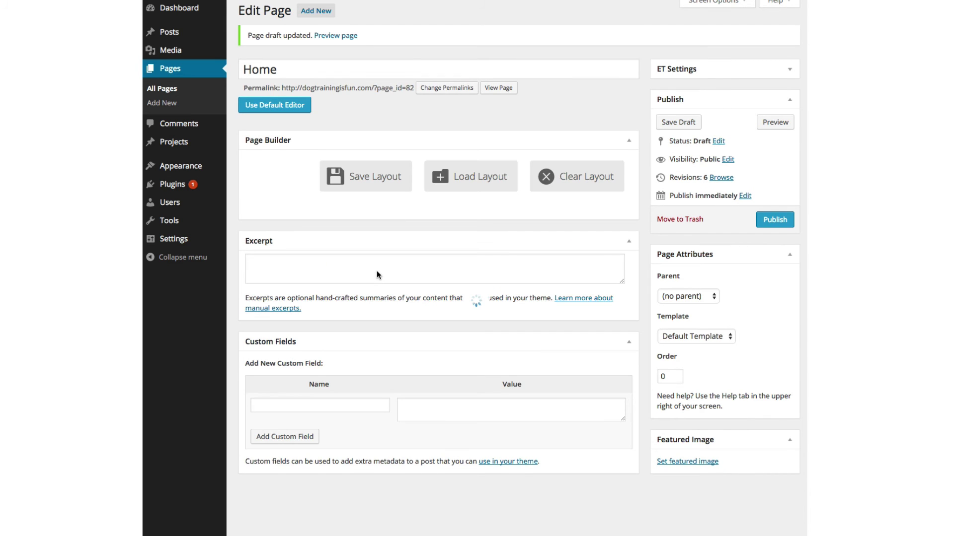
Add a regular section below the testimonials and give its row a single full-width column
{"action": "scroll", "coordinate": [377, 273], "scroll_direction": "down", "scroll_amount": 5}
{"action": "scroll", "coordinate": [377, 272], "scroll_direction": "up", "scroll_amount": 1}
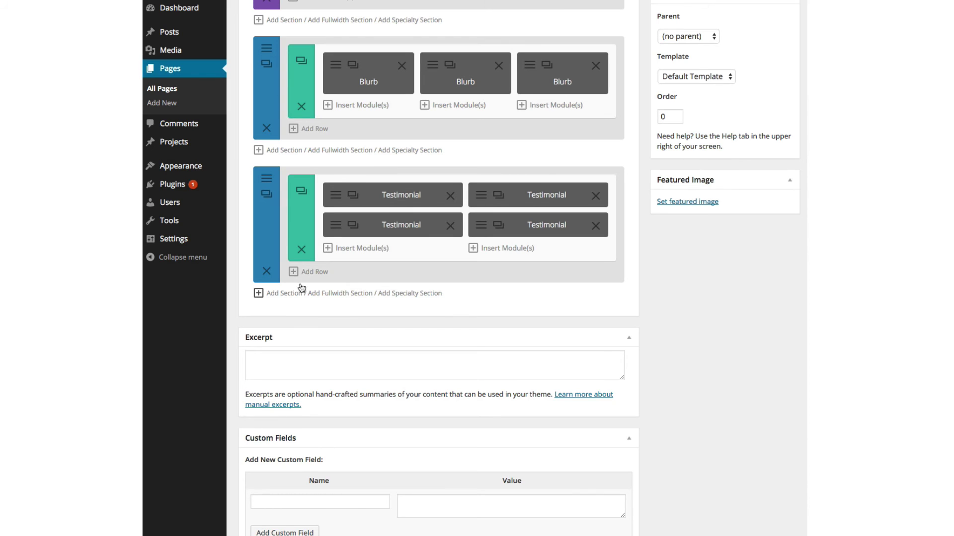
{"action": "left_click", "coordinate": [285, 294]}
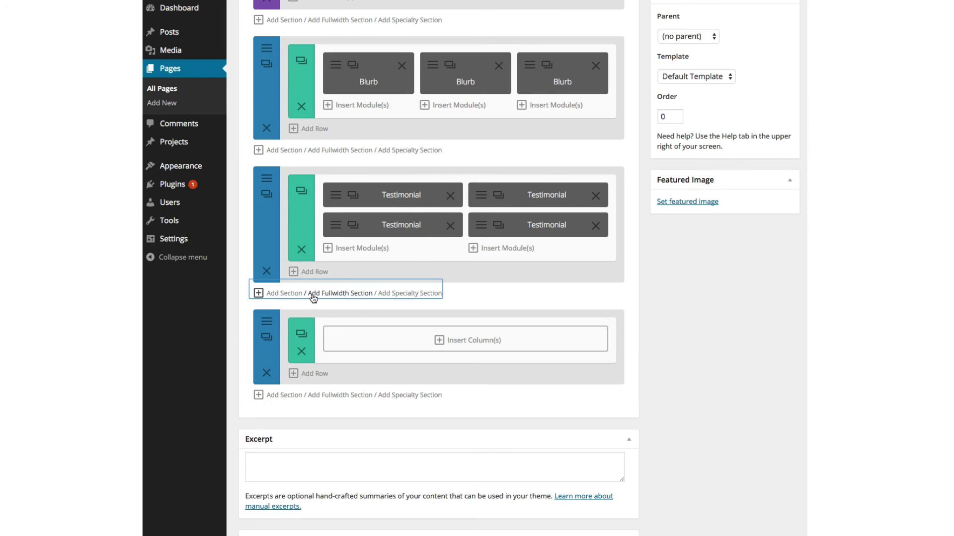
{"action": "left_click", "coordinate": [403, 340]}
{"action": "left_click", "coordinate": [273, 149]}
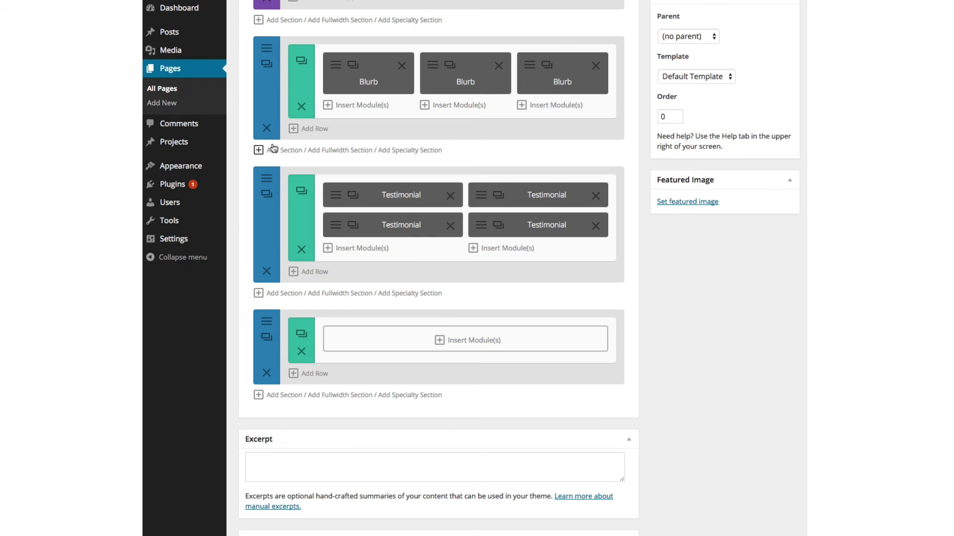
Insert a Countdown Timer module in the new column with the title "Time left until the next online course closes"
{"action": "left_click", "coordinate": [447, 340]}
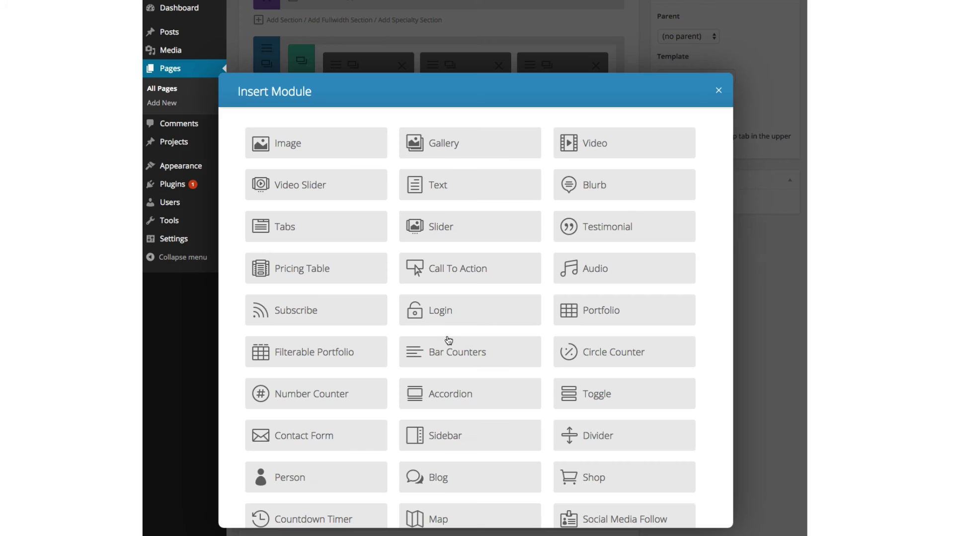
{"action": "scroll", "coordinate": [568, 353], "scroll_direction": "down", "scroll_amount": 2}
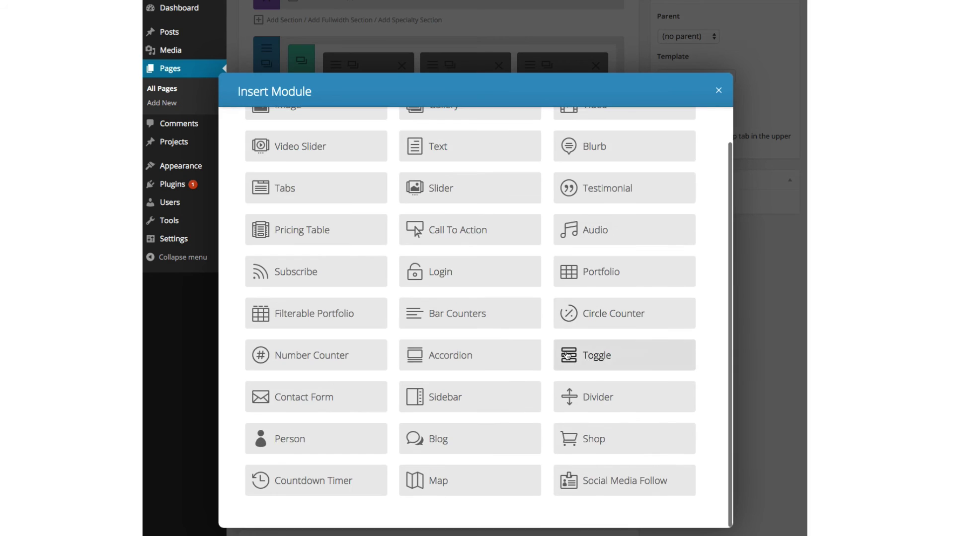
{"action": "left_click", "coordinate": [300, 484]}
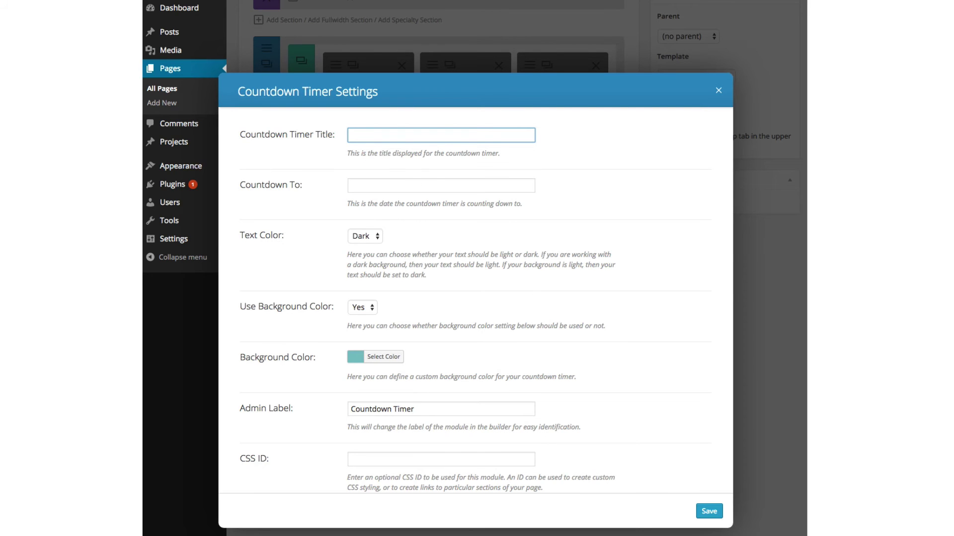
{"action": "key", "text": "super+Tab"}
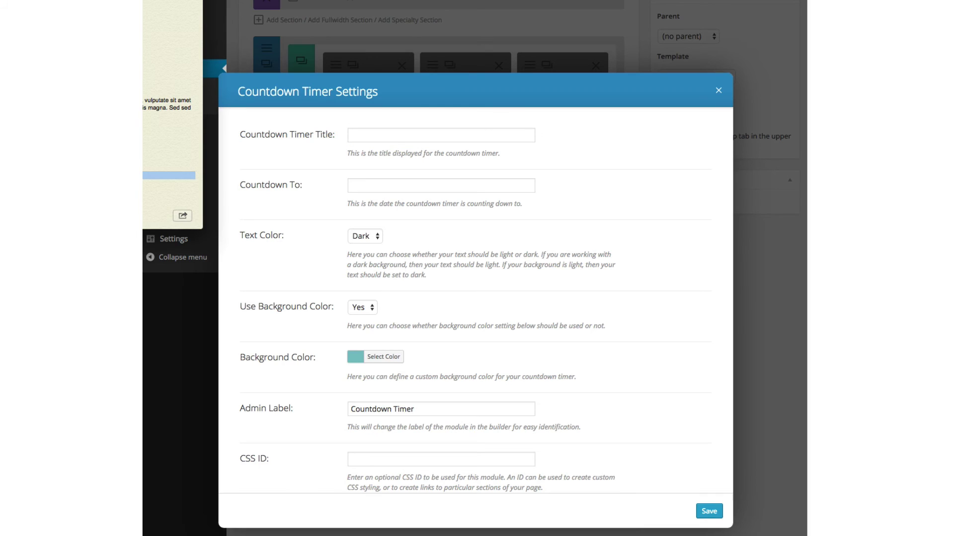
{"action": "left_click", "coordinate": [370, 137]}
{"action": "type", "text": "Time left until the next online course closes"}
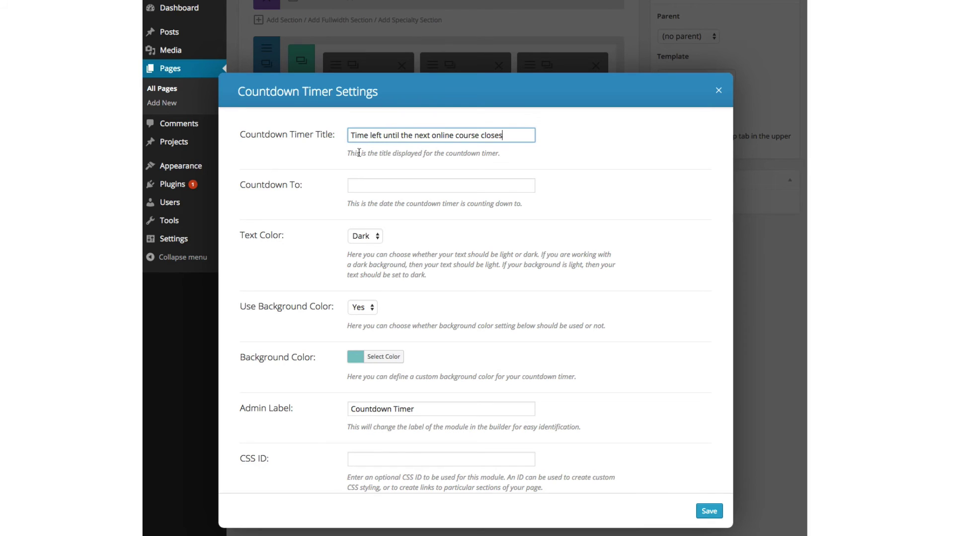
Set the timer to count down to 03/24/2015 00:00 and its text color to Light
{"action": "left_click", "coordinate": [356, 186]}
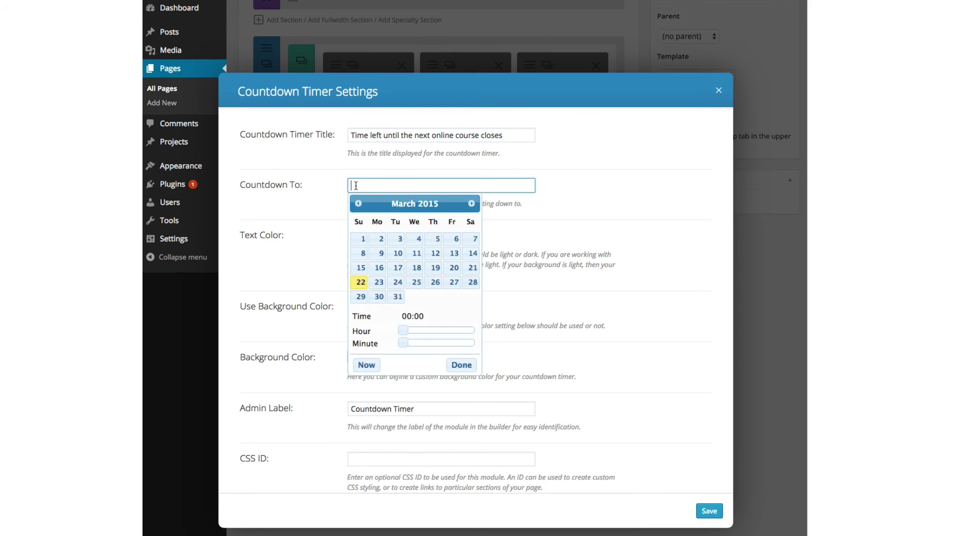
{"action": "left_click", "coordinate": [397, 282]}
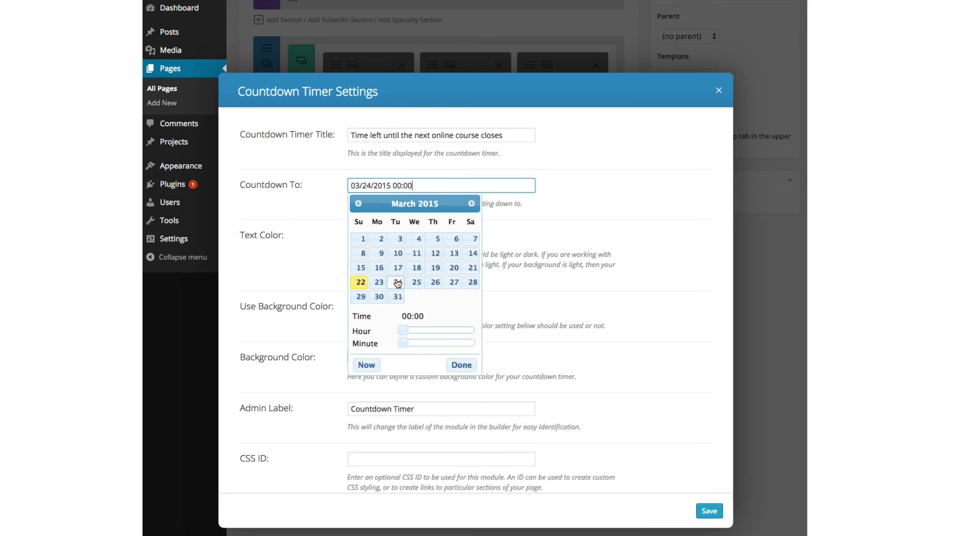
{"action": "left_click", "coordinate": [458, 366]}
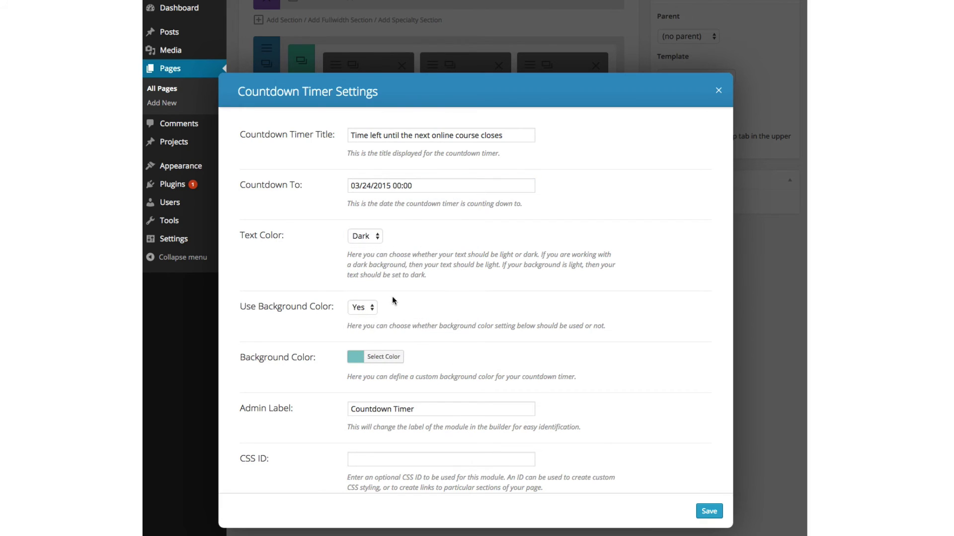
{"action": "left_click", "coordinate": [361, 241]}
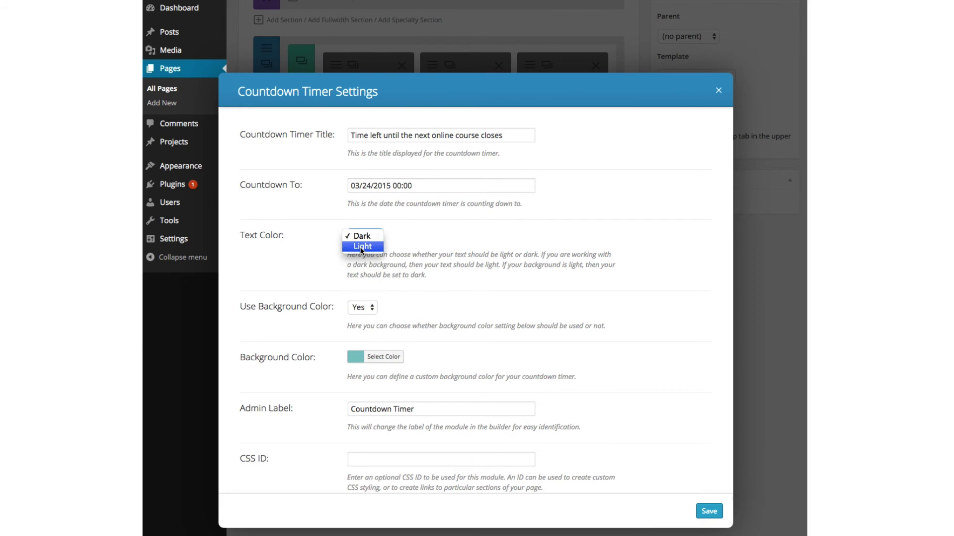
{"action": "left_click", "coordinate": [362, 250]}
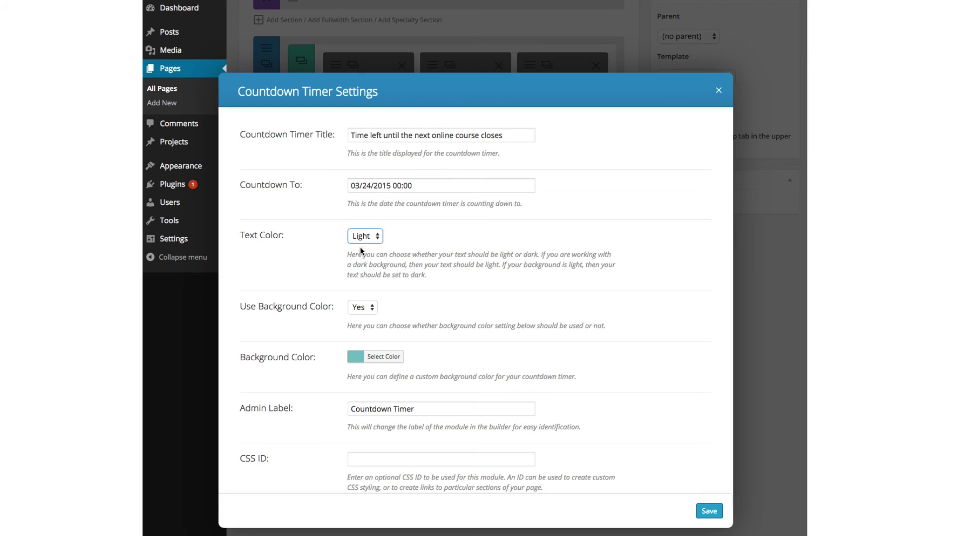
Set the countdown timer's background color to dark grey #606060 and save the module
{"action": "left_click", "coordinate": [376, 357]}
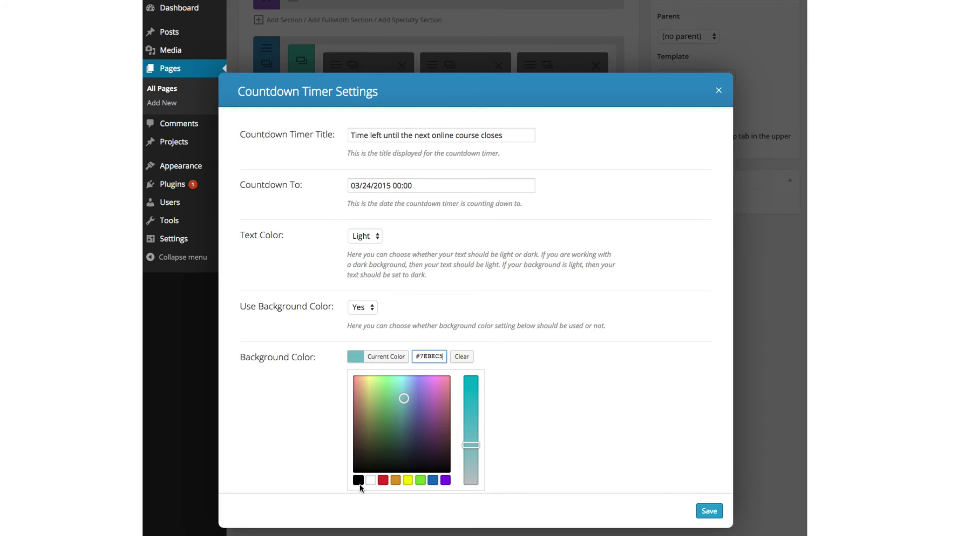
{"action": "left_click", "coordinate": [358, 481]}
{"action": "mouse_move", "coordinate": [354, 446]}
{"action": "left_mouse_down"}
{"action": "mouse_move", "coordinate": [356, 428]}
{"action": "mouse_move", "coordinate": [357, 438]}
{"action": "left_mouse_up"}
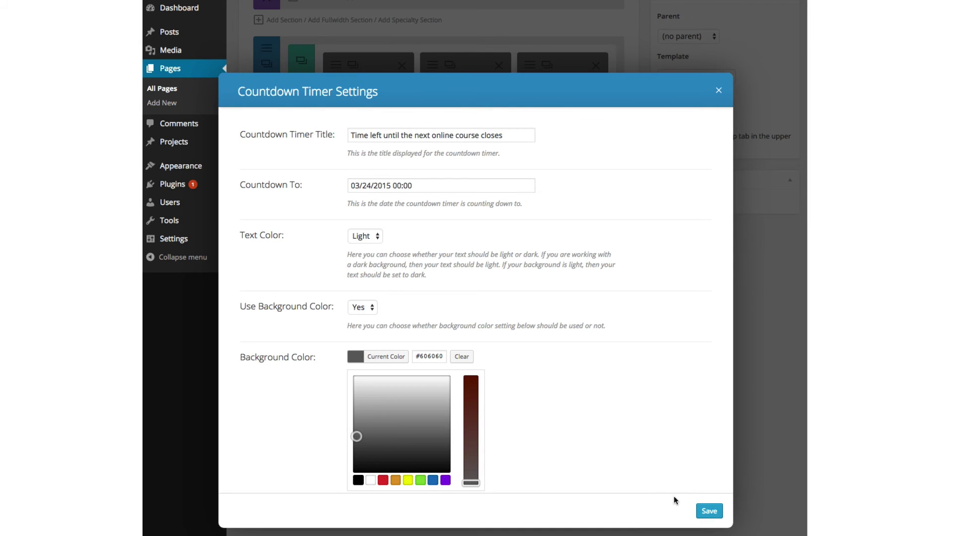
{"action": "left_click", "coordinate": [708, 511]}
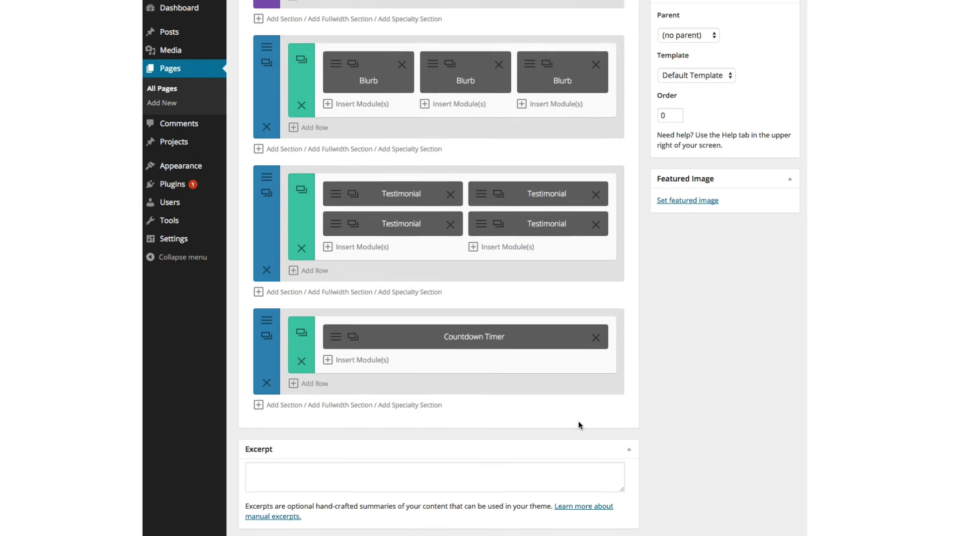
Add a regular section below the countdown timer and give its row a single full-width column
{"action": "scroll", "coordinate": [578, 422], "scroll_direction": "down", "scroll_amount": 3}
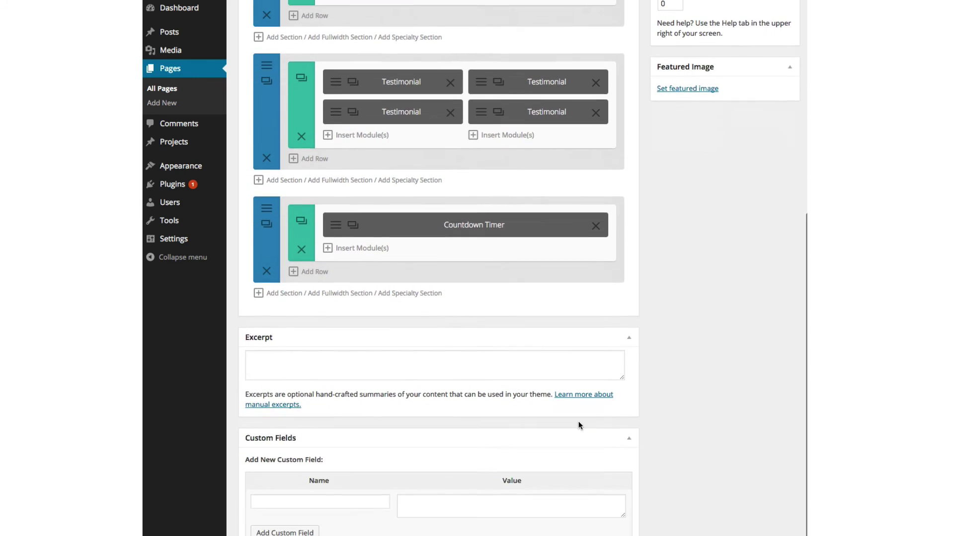
{"action": "left_click", "coordinate": [277, 294]}
{"action": "left_click", "coordinate": [408, 334]}
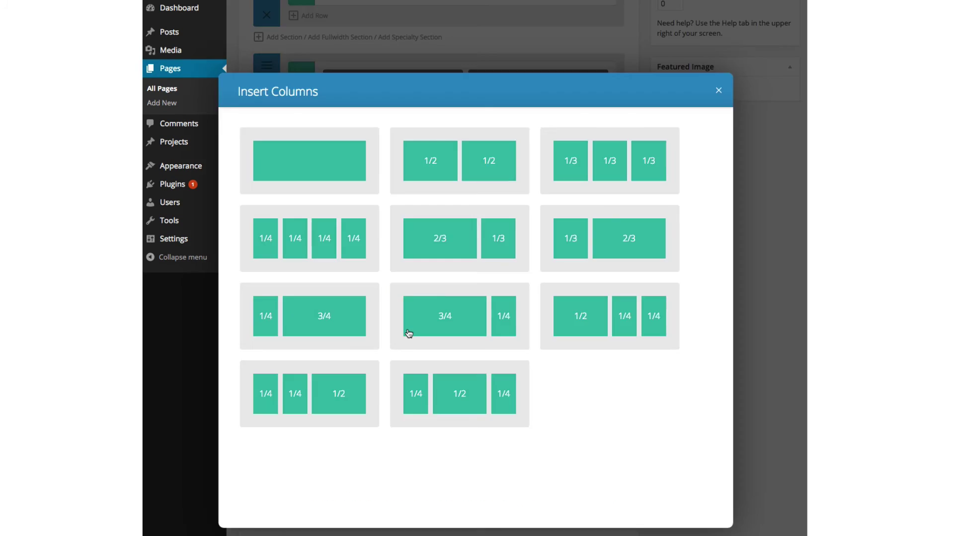
{"action": "left_click", "coordinate": [314, 167]}
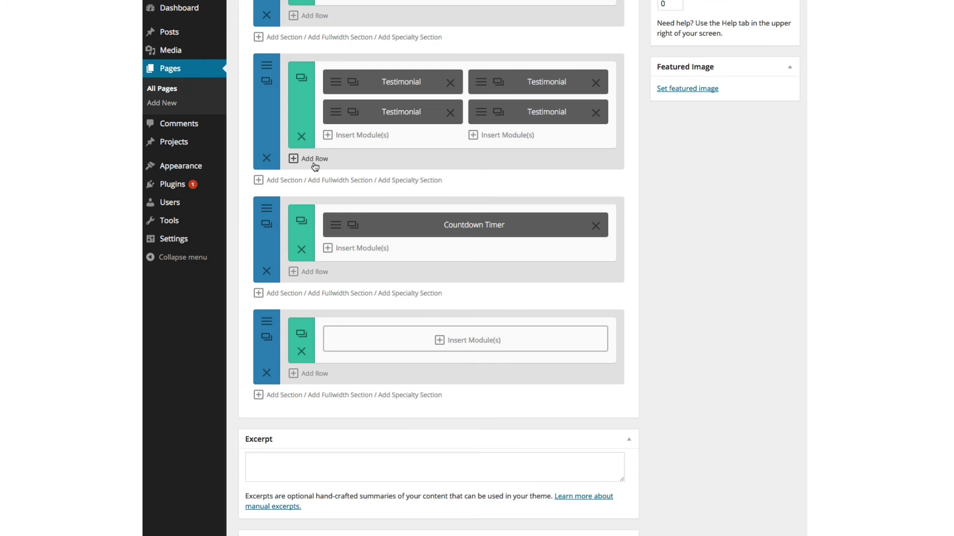
Insert a Call To Action module in the new column with the title "Want to have the most obedient dog around? Sign up now!"
{"action": "left_click", "coordinate": [471, 345]}
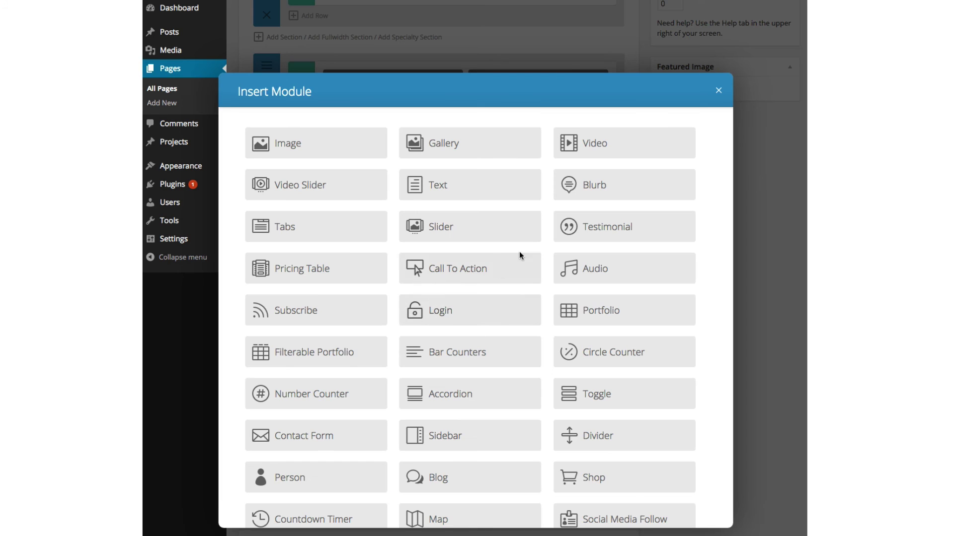
{"action": "scroll", "coordinate": [574, 311], "scroll_direction": "down", "scroll_amount": 1}
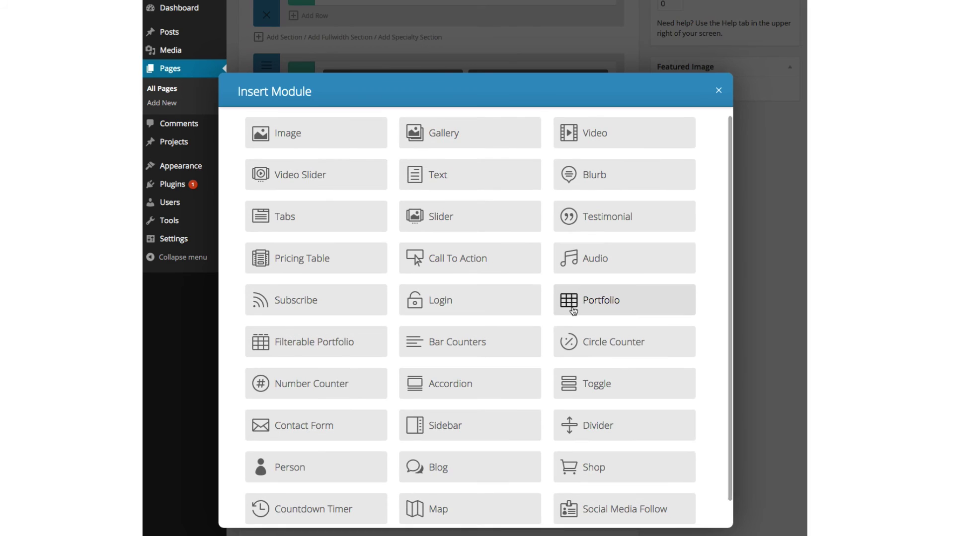
{"action": "left_click", "coordinate": [447, 255]}
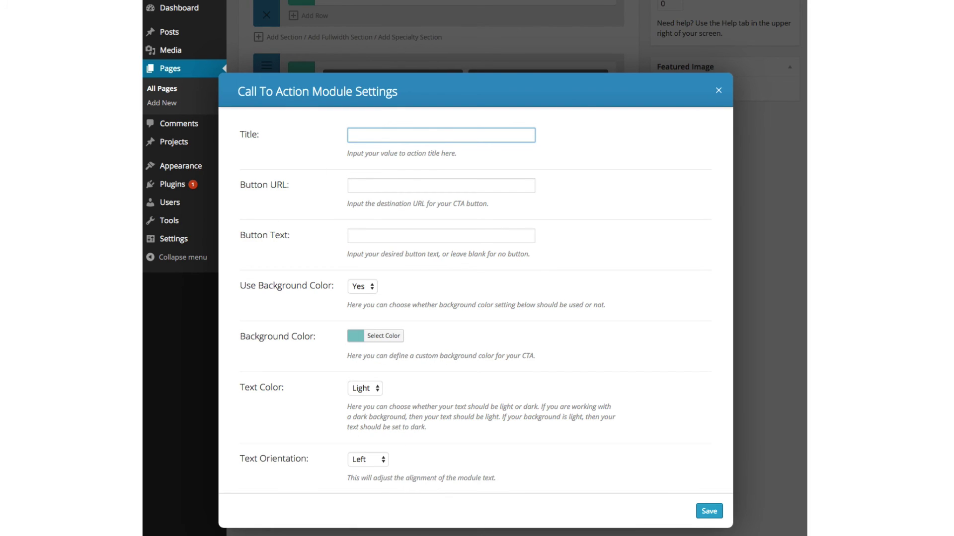
{"action": "left_click", "coordinate": [144, 176]}
{"action": "triple_click", "coordinate": [144, 176]}
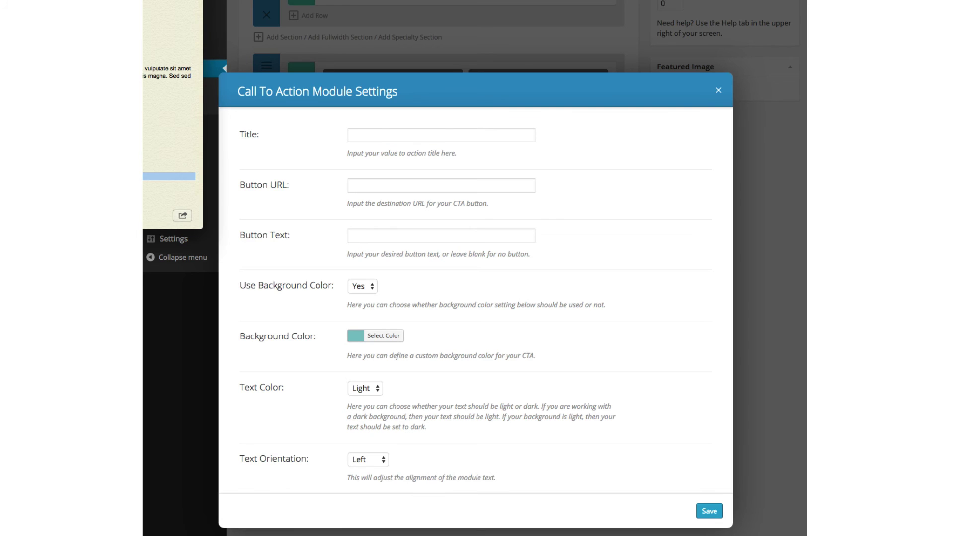
{"action": "left_click", "coordinate": [352, 135]}
{"action": "type", "text": "Want to have the most obedient dog around? Sign up now!"}
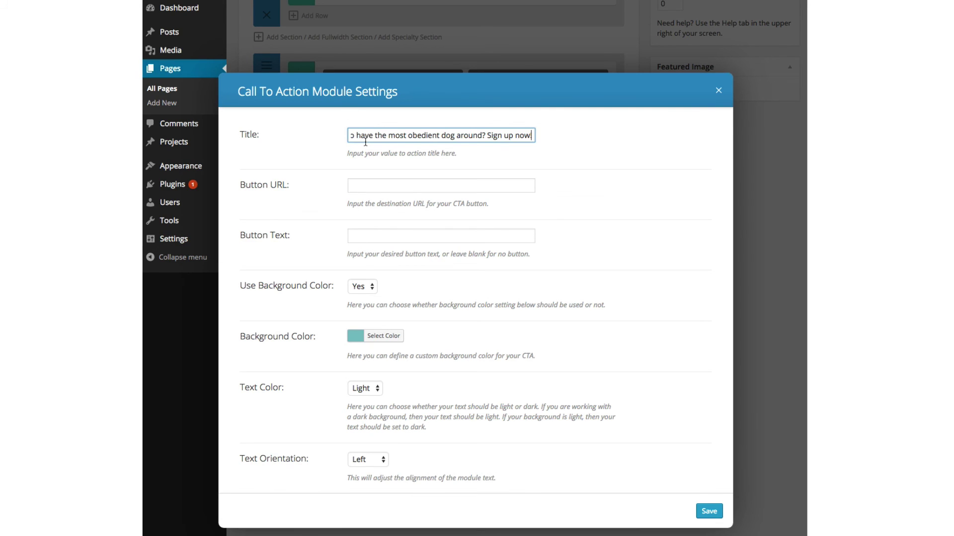
{"action": "left_click", "coordinate": [365, 182]}
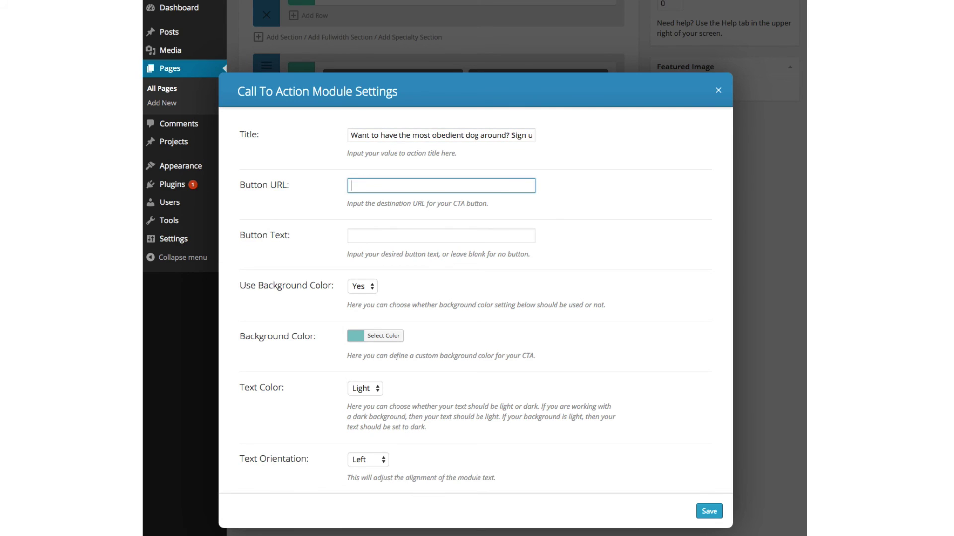
{"action": "triple_click", "coordinate": [144, 53]}
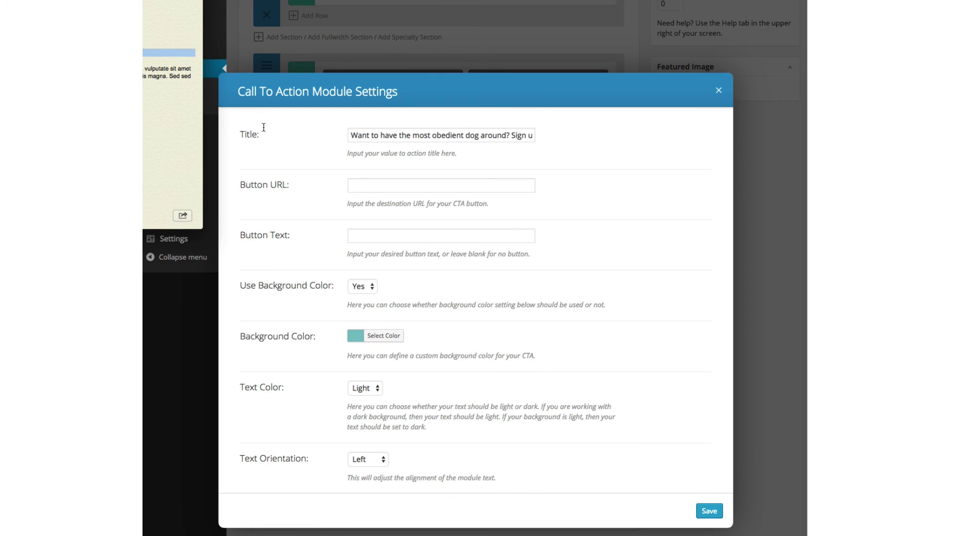
{"action": "left_click", "coordinate": [369, 189]}
{"action": "type", "text": "http://www.google.com"}
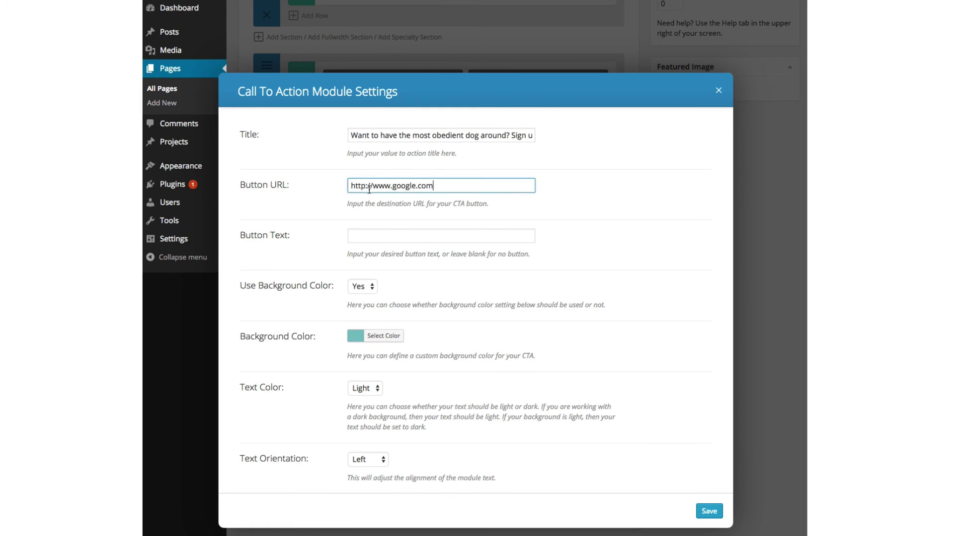
{"action": "left_click", "coordinate": [384, 240]}
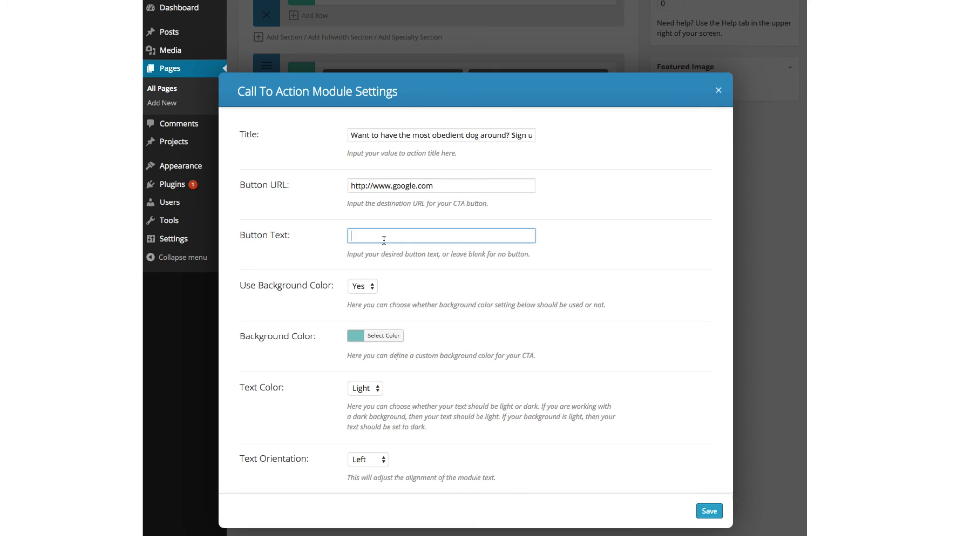
{"action": "key", "text": "super+Tab"}
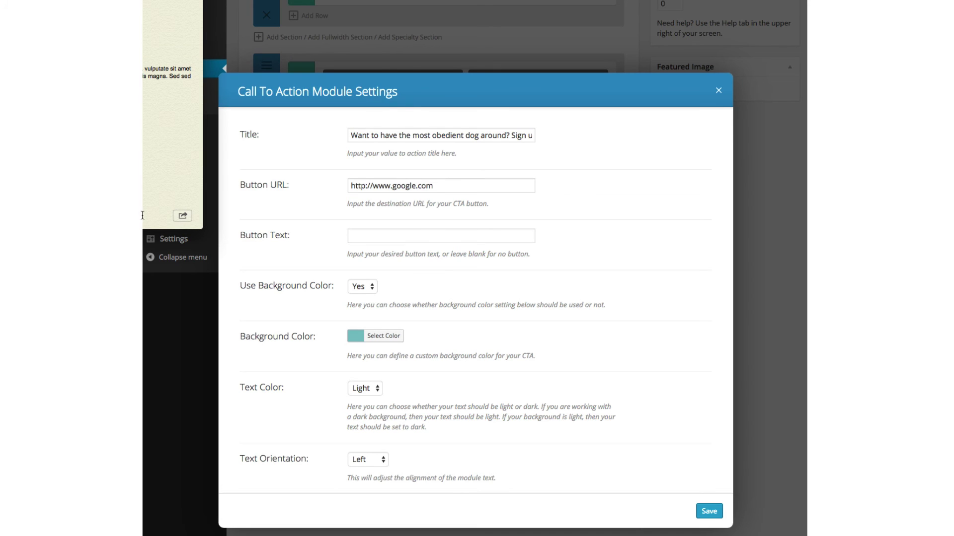
{"action": "left_click", "coordinate": [355, 239]}
{"action": "type", "text": "Sign me up"}
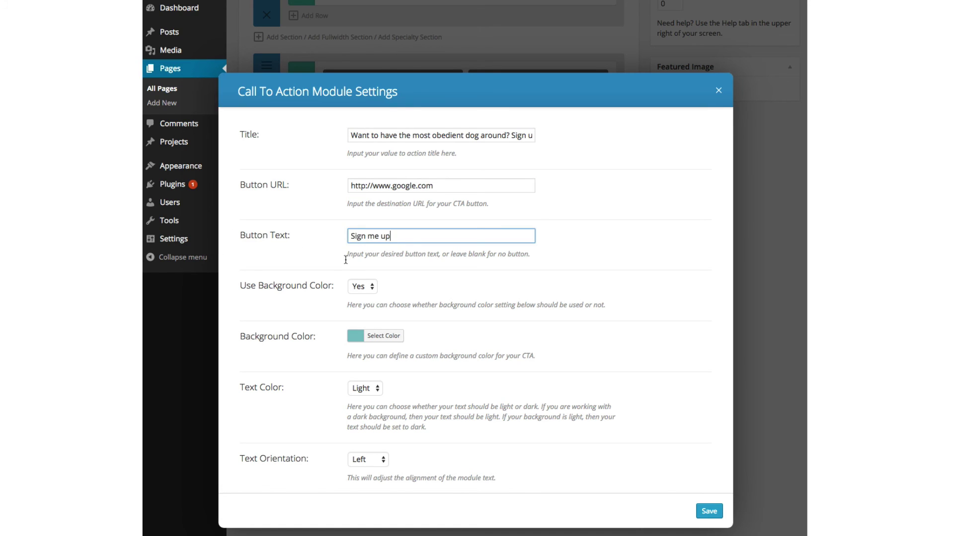
Set the call to action's background color to orange #dd9933 and save the module
{"action": "scroll", "coordinate": [349, 276], "scroll_direction": "down", "scroll_amount": 4}
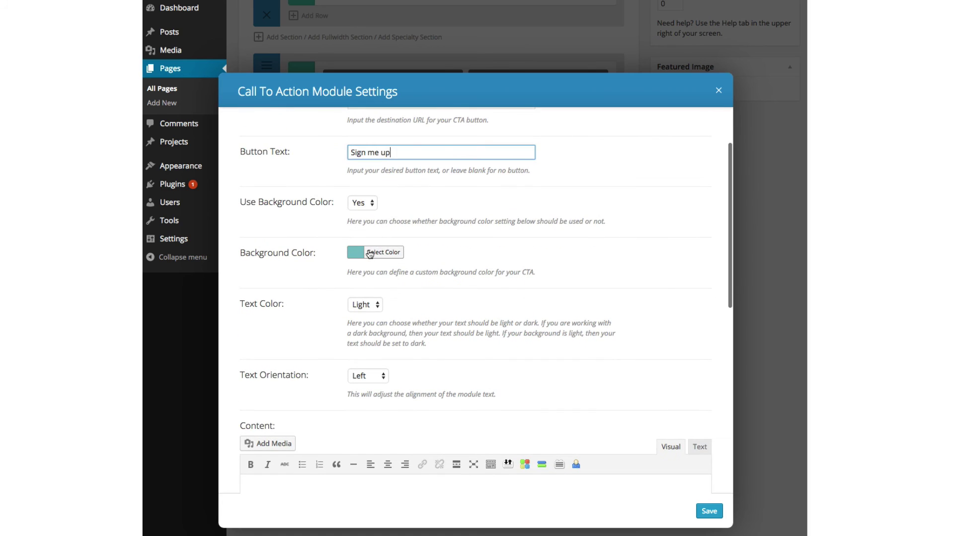
{"action": "left_click", "coordinate": [370, 253]}
{"action": "left_click", "coordinate": [395, 376]}
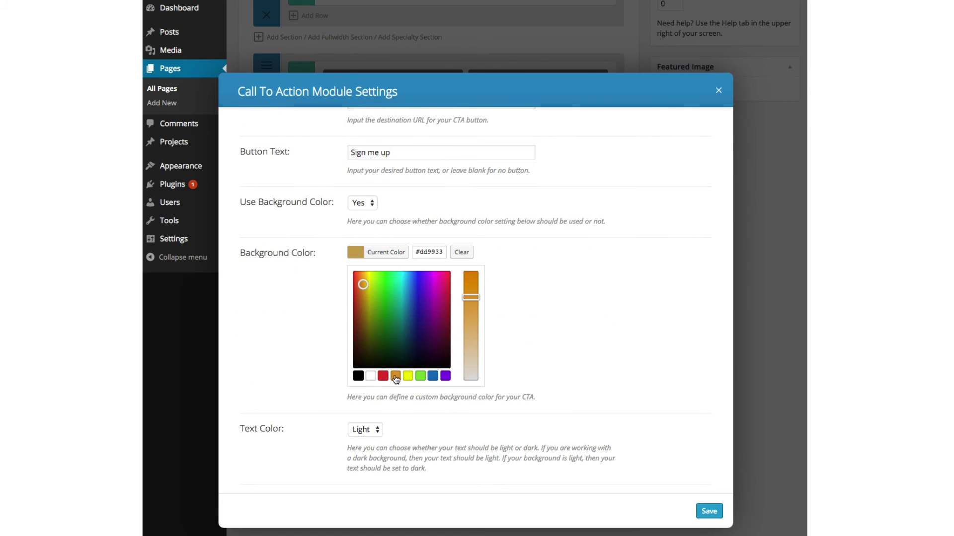
{"action": "left_click", "coordinate": [705, 514]}
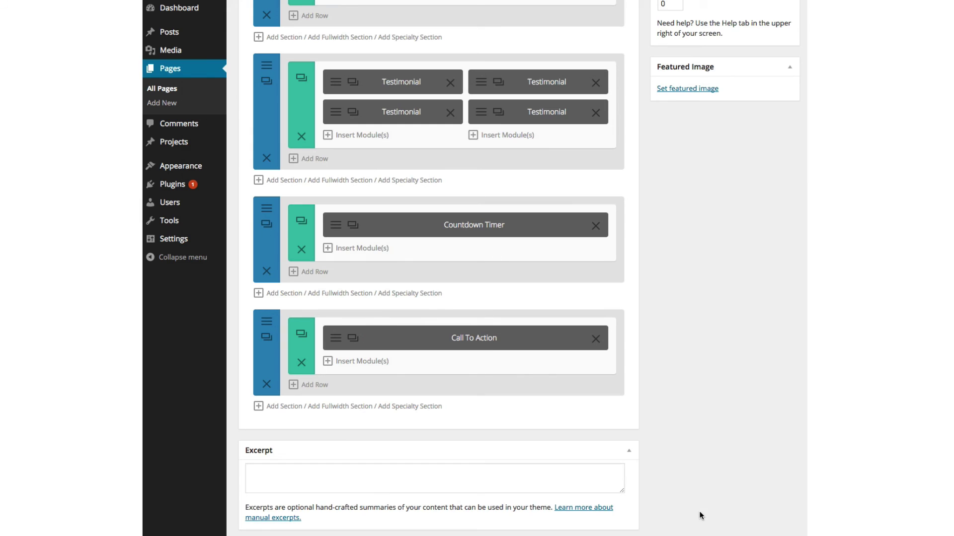
Set the background color of the section holding the call to action to orange #dd9933 and save the section settings
{"action": "left_click", "coordinate": [268, 324]}
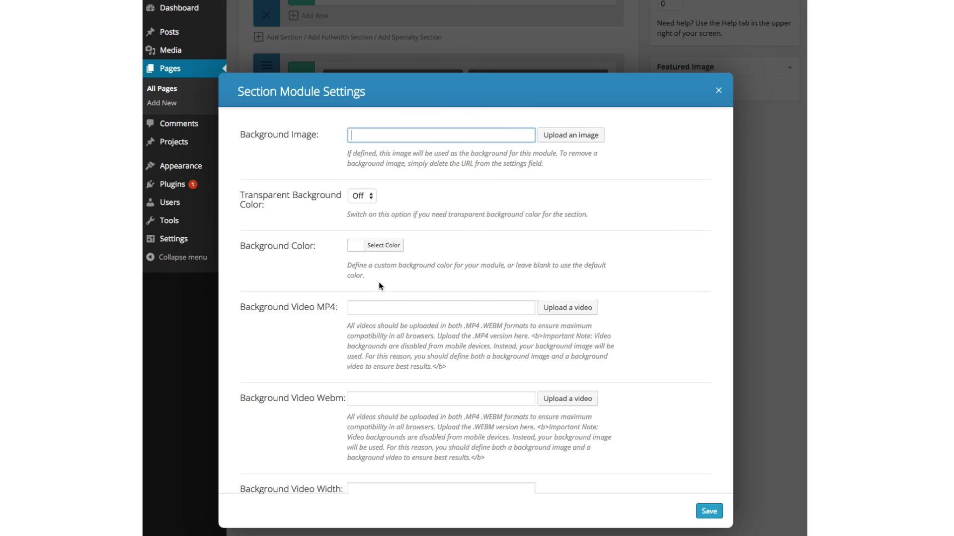
{"action": "scroll", "coordinate": [378, 284], "scroll_direction": "down", "scroll_amount": 5}
{"action": "scroll", "coordinate": [399, 200], "scroll_direction": "up", "scroll_amount": 4}
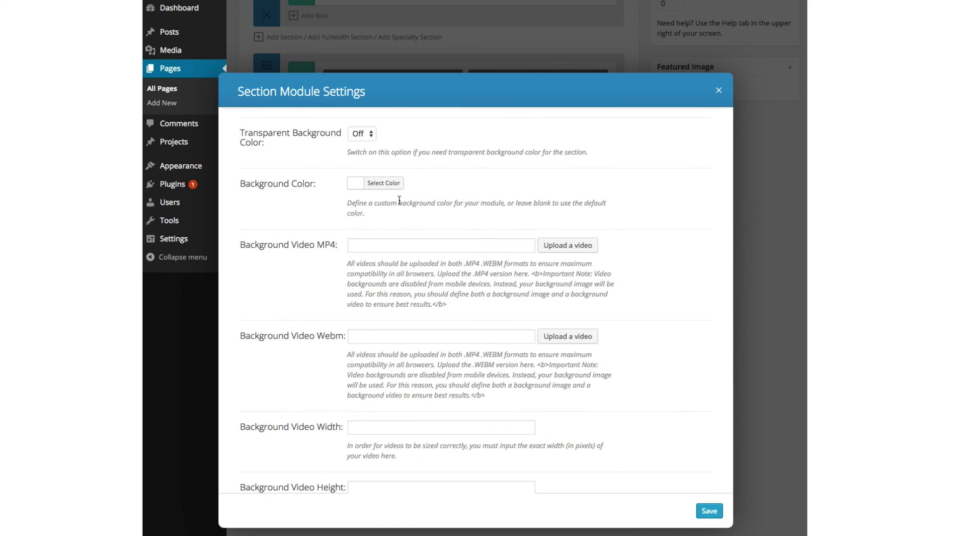
{"action": "left_click", "coordinate": [390, 183]}
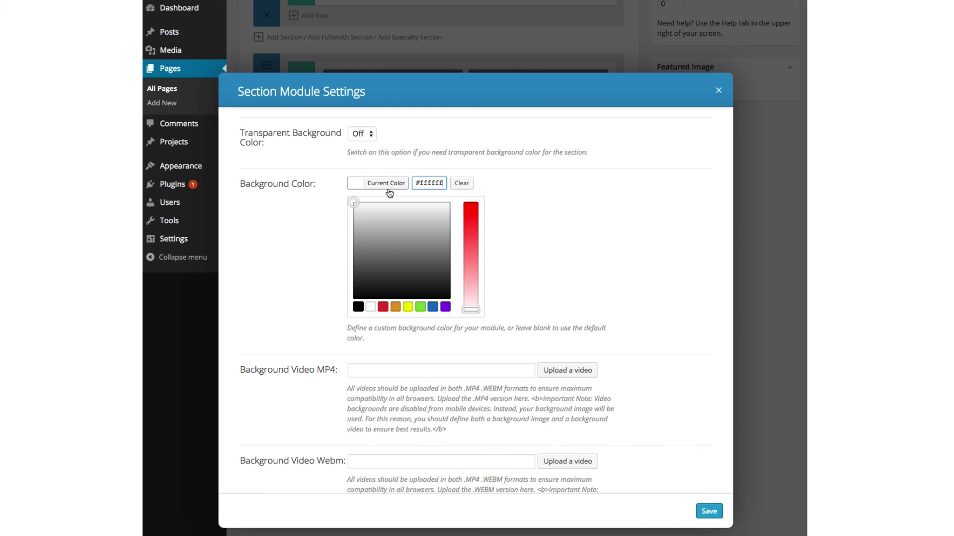
{"action": "left_click", "coordinate": [396, 308]}
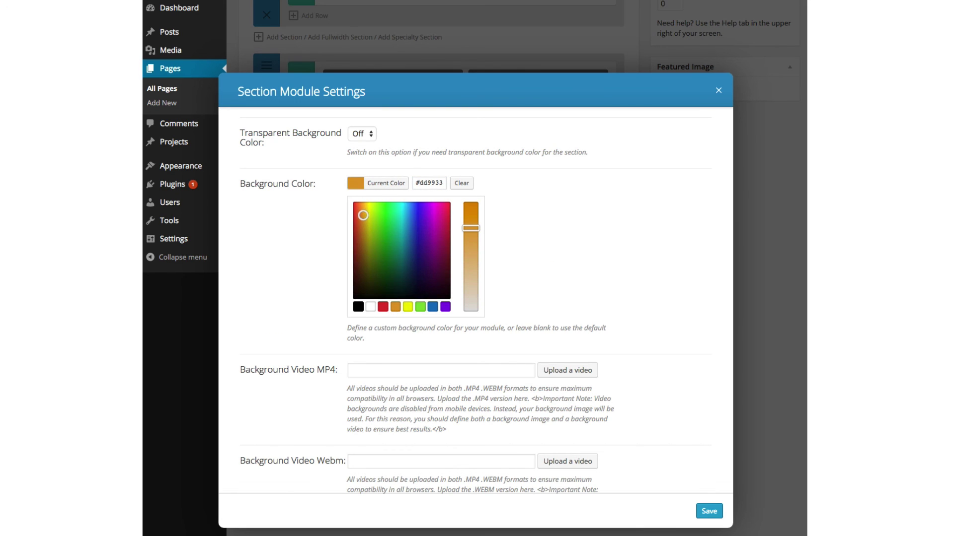
{"action": "left_click", "coordinate": [715, 513]}
Save the Home page draft and preview the whole page down to the call to action section
{"action": "scroll", "coordinate": [567, 192], "scroll_direction": "up", "scroll_amount": 8}
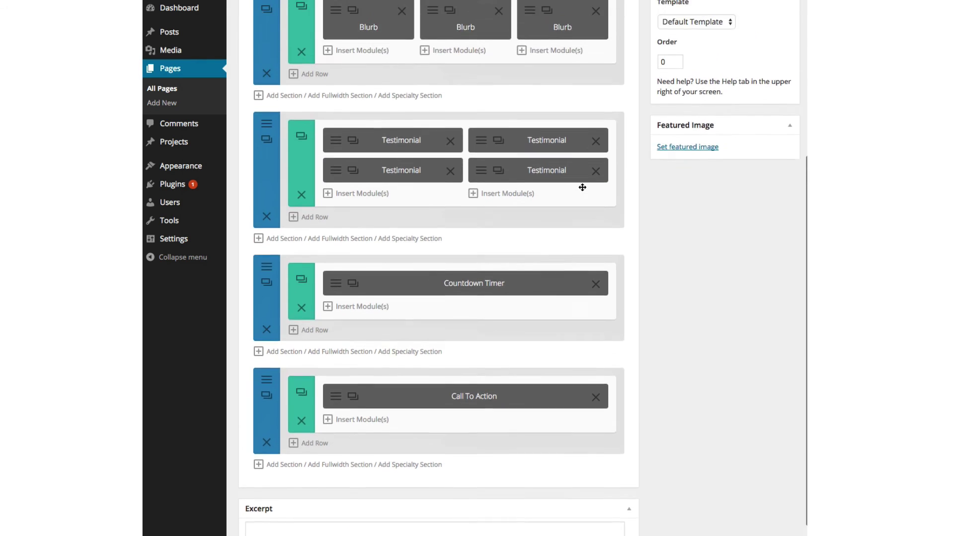
{"action": "left_click", "coordinate": [671, 122]}
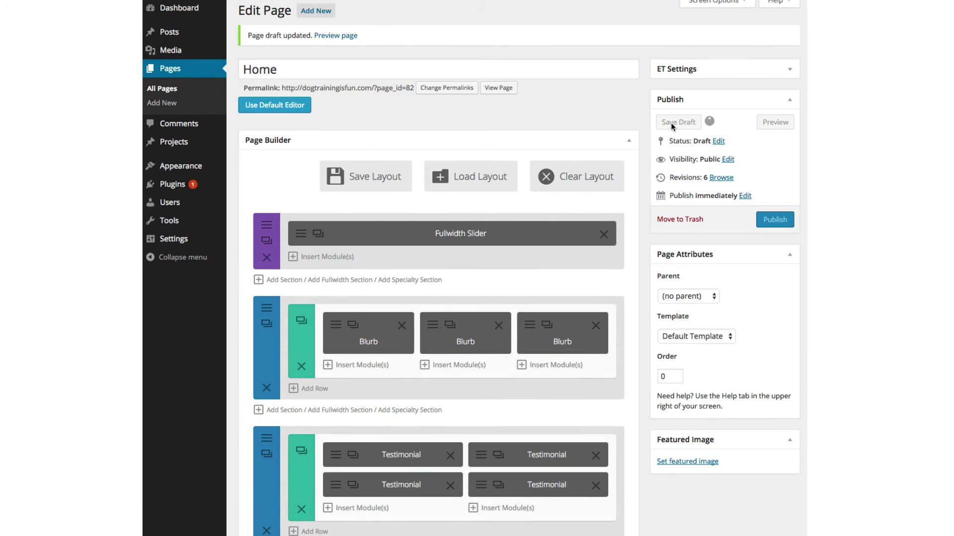
{"action": "left_click", "coordinate": [757, 122]}
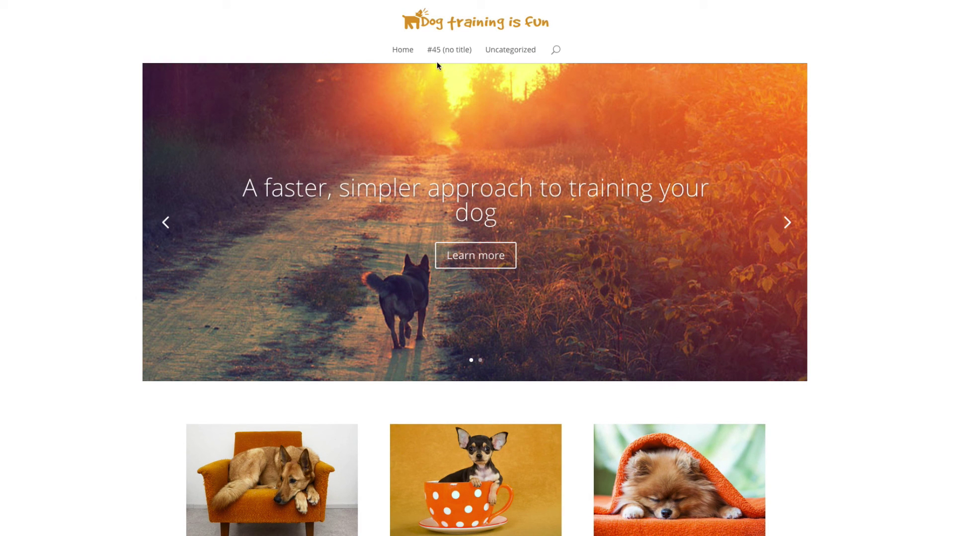
{"action": "scroll", "coordinate": [398, 174], "scroll_direction": "down", "scroll_amount": 8}
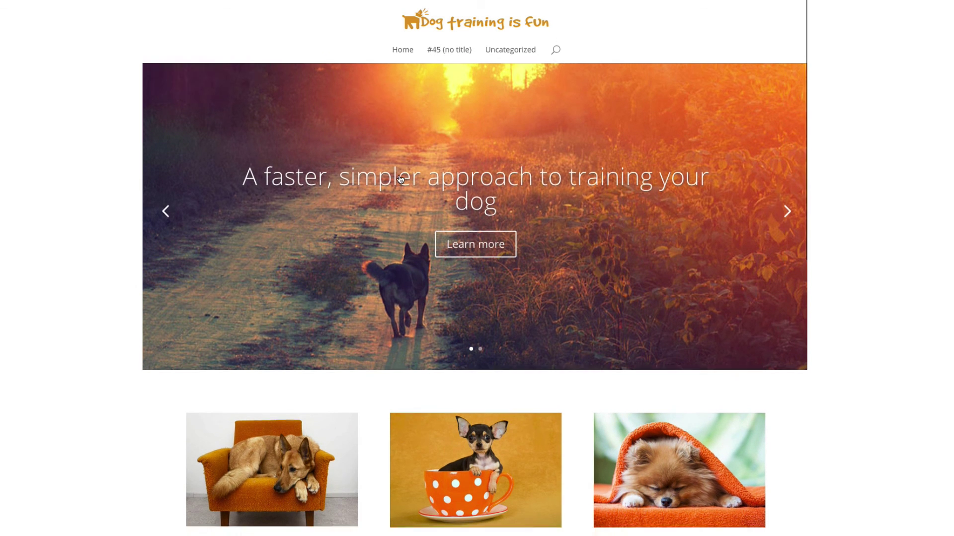
{"action": "scroll", "coordinate": [398, 174], "scroll_direction": "down", "scroll_amount": 3}
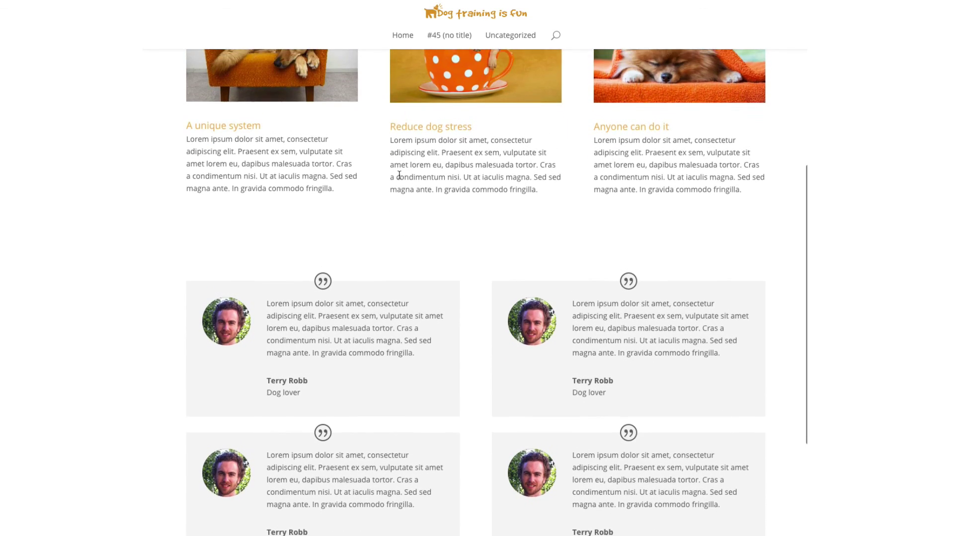
{"action": "scroll", "coordinate": [399, 175], "scroll_direction": "down", "scroll_amount": 5}
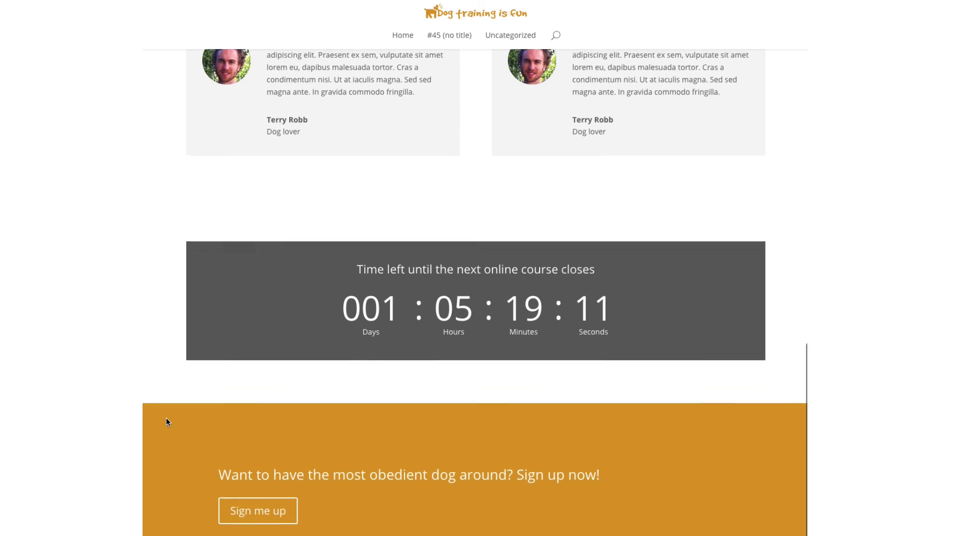
{"action": "scroll", "coordinate": [166, 420], "scroll_direction": "up", "scroll_amount": 15}
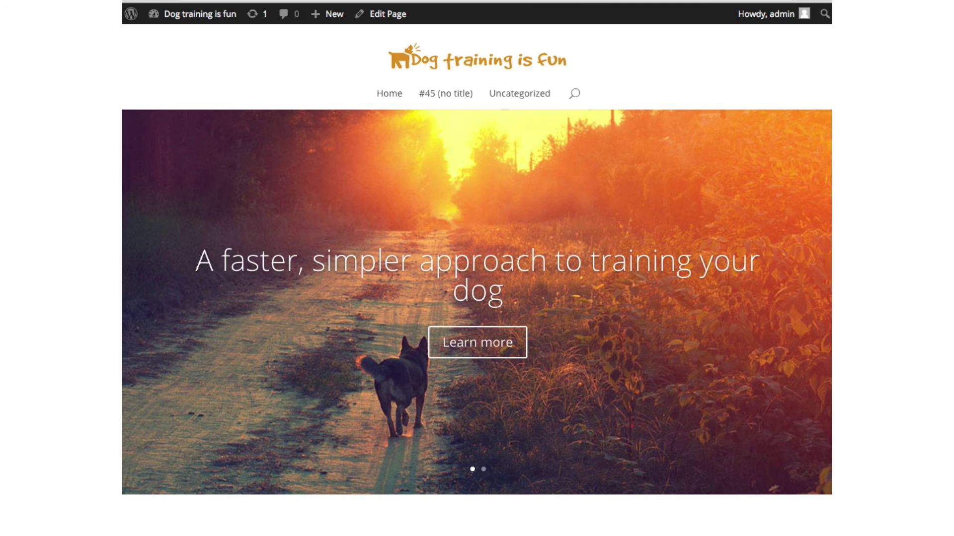
Reopen the Home page in the page editor and publish it
{"action": "left_click", "coordinate": [380, 14]}
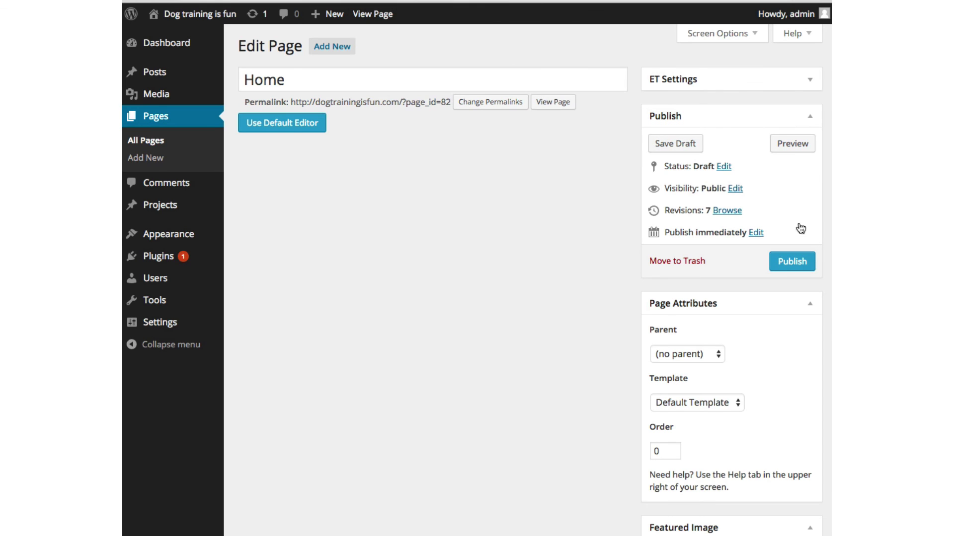
{"action": "left_click", "coordinate": [800, 261]}
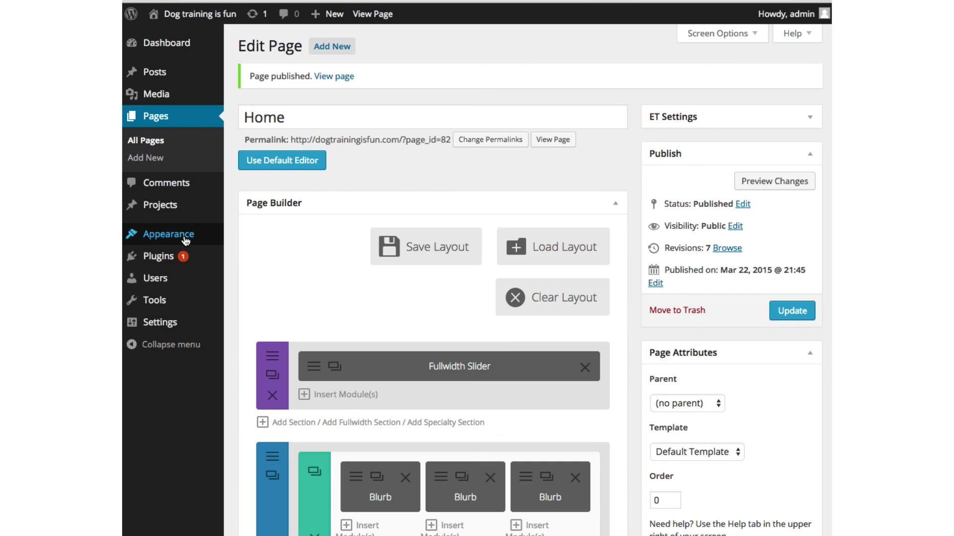
In the theme customizer, set the front page to display a static page and choose Home as that page
{"action": "mouse_move", "coordinate": [186, 242]}
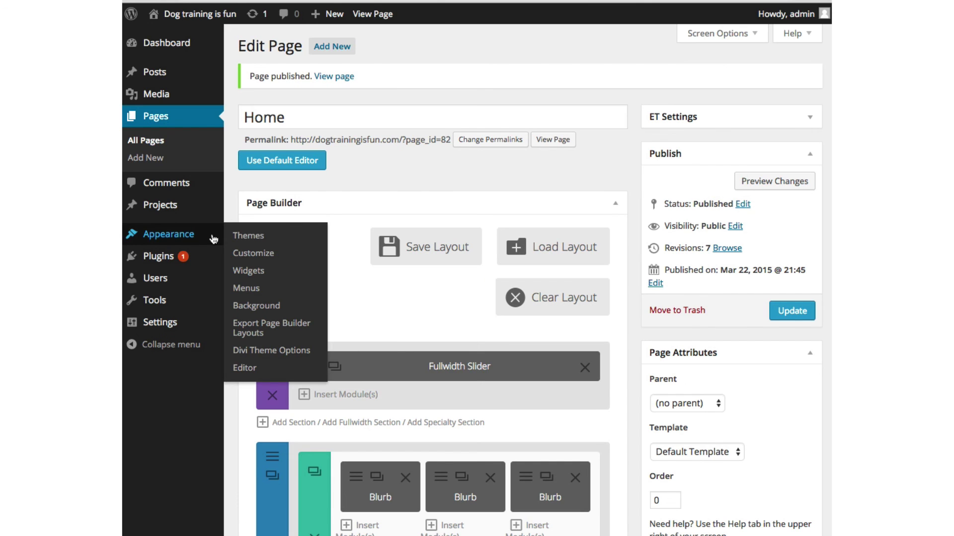
{"action": "left_click", "coordinate": [252, 254]}
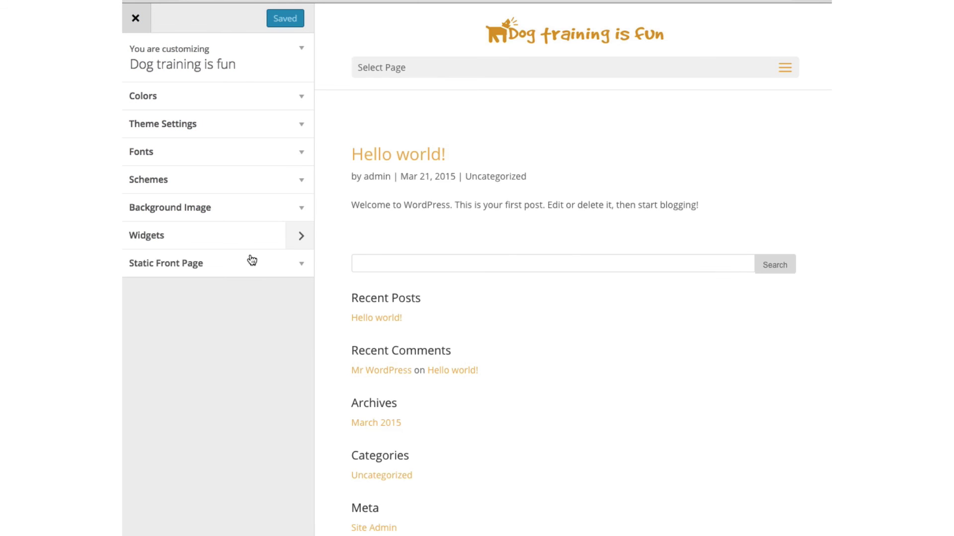
{"action": "left_click", "coordinate": [223, 271]}
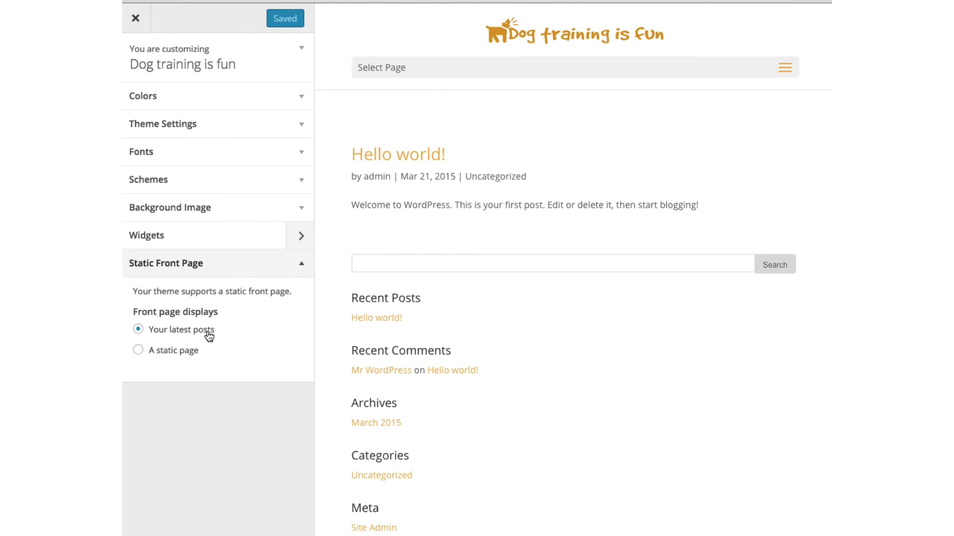
{"action": "left_click", "coordinate": [181, 354]}
{"action": "left_click", "coordinate": [186, 398]}
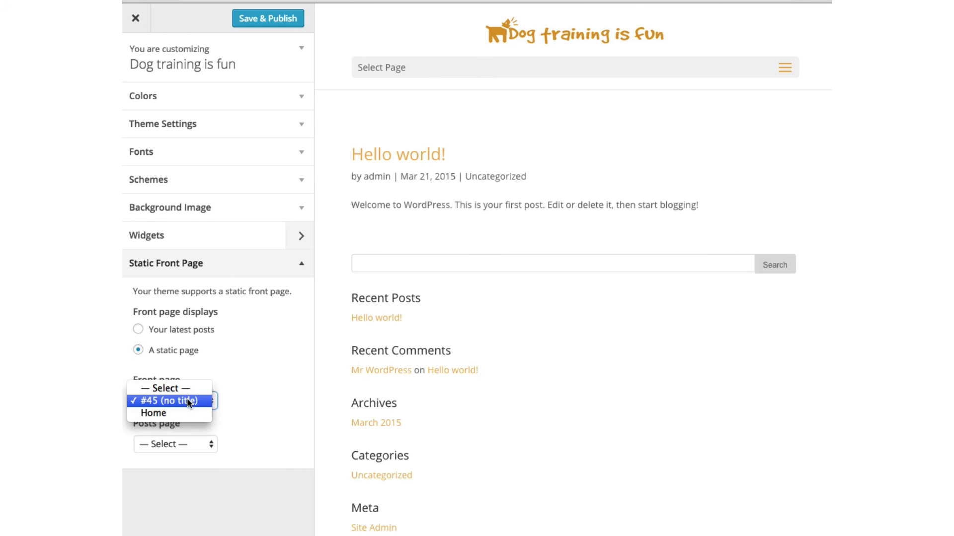
{"action": "left_click", "coordinate": [184, 414]}
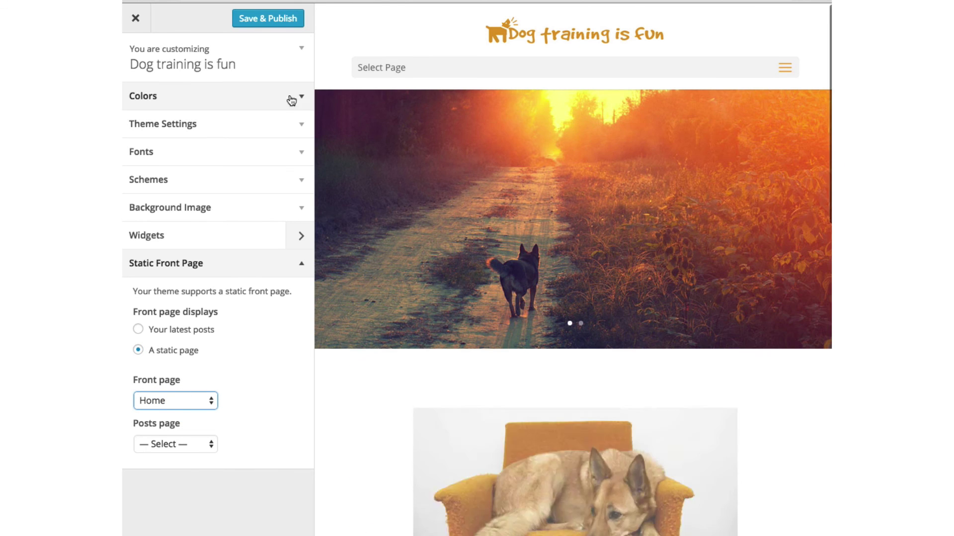